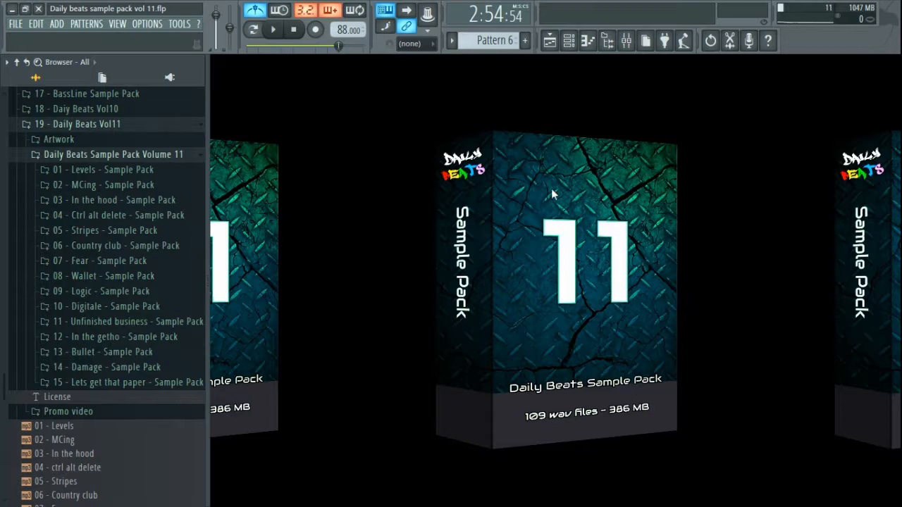
Open the Playlist, select bars 65 to 69 of the last Chorus as the loop region, and play it back
{"action": "left_click", "coordinate": [549, 41]}
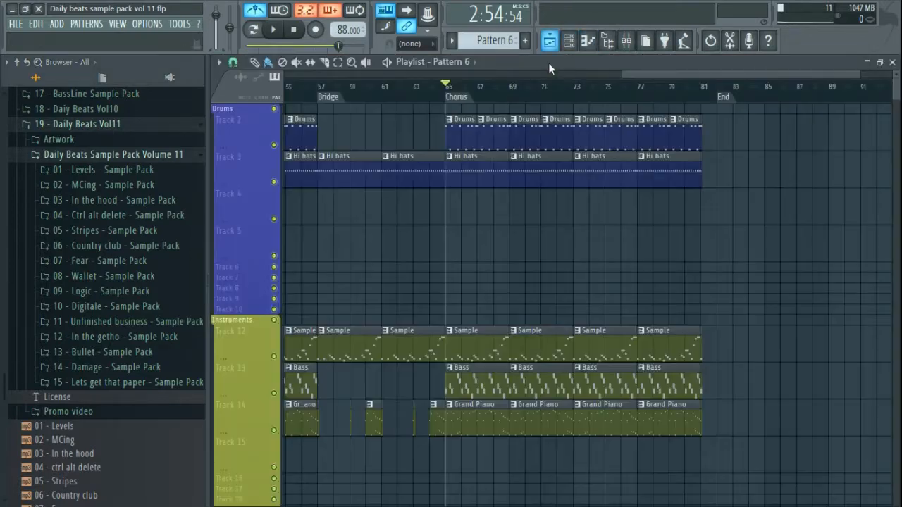
{"action": "scroll", "coordinate": [553, 90], "scroll_direction": "down", "scroll_amount": 4}
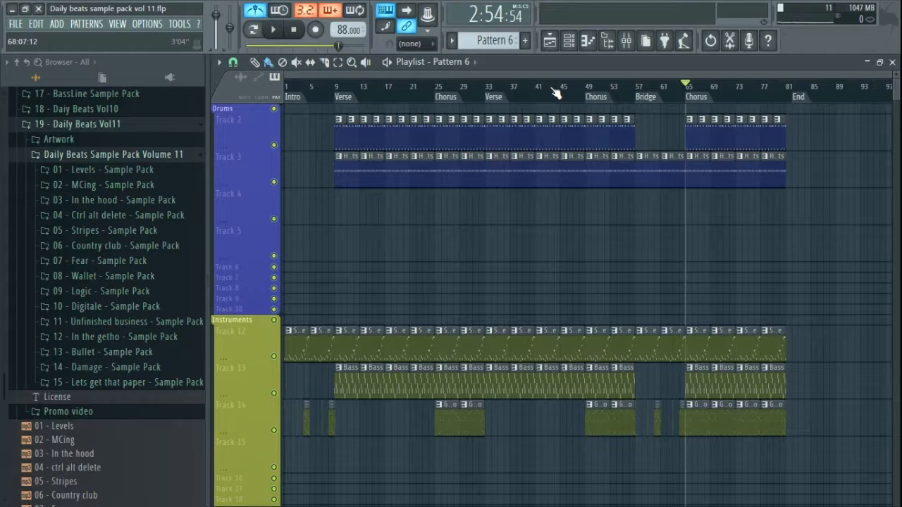
{"action": "scroll", "coordinate": [702, 97], "scroll_direction": "up", "scroll_amount": 5}
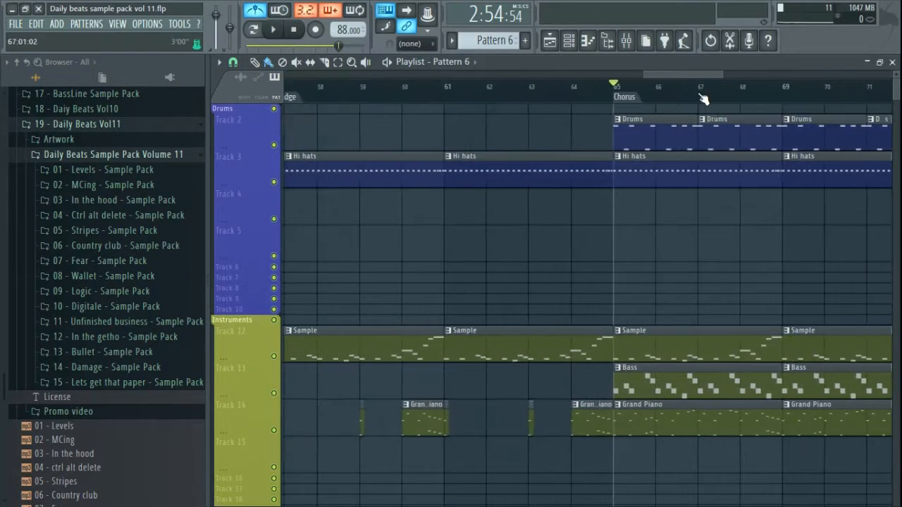
{"action": "left_click_drag", "start_coordinate": [426, 98], "coordinate": [634, 107]}
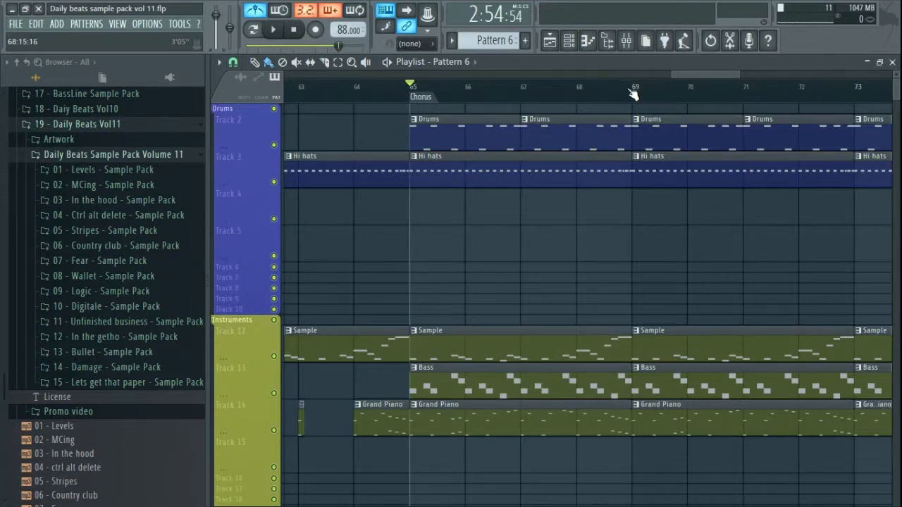
{"action": "scroll", "coordinate": [515, 270], "scroll_direction": "up", "scroll_amount": 1}
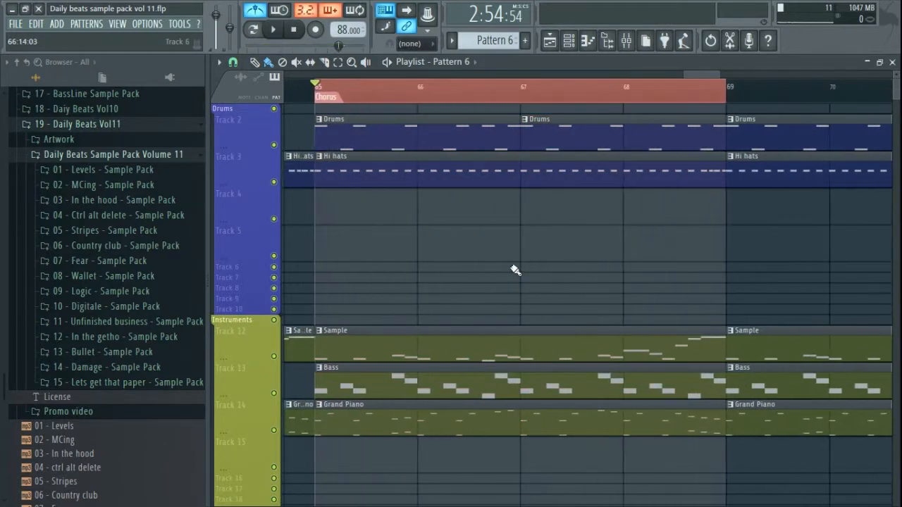
{"action": "left_click_drag", "start_coordinate": [502, 264], "coordinate": [533, 283]}
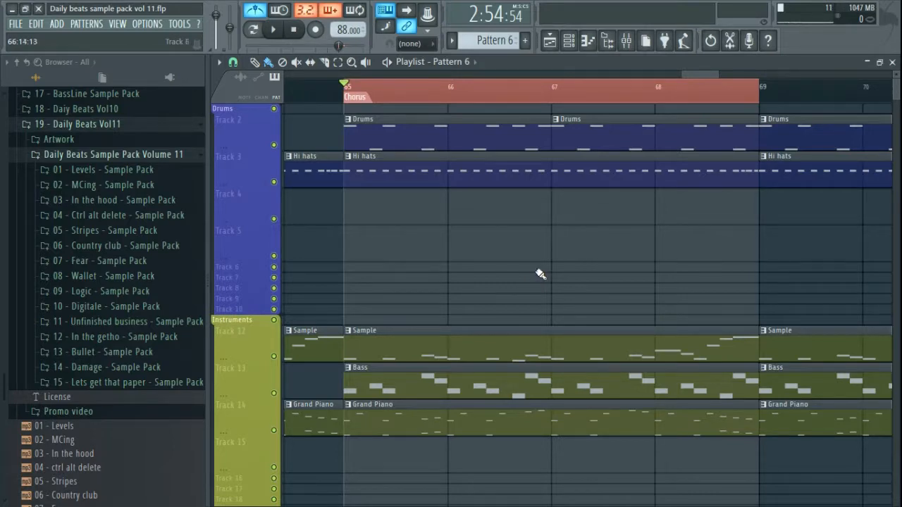
{"action": "key", "text": "space"}
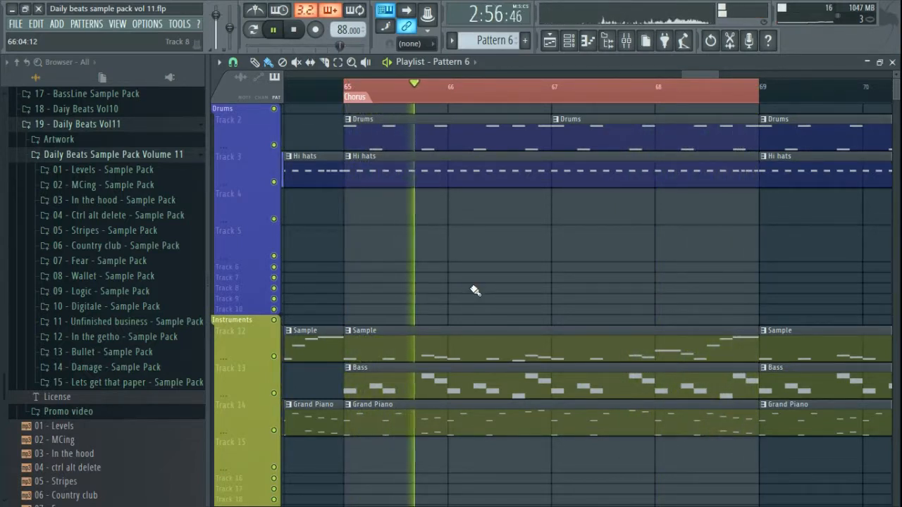
{"action": "key", "text": "space"}
Pick the Drums pattern at bar 65, solo Track 2, and play the drums on their own
{"action": "left_click", "coordinate": [383, 142]}
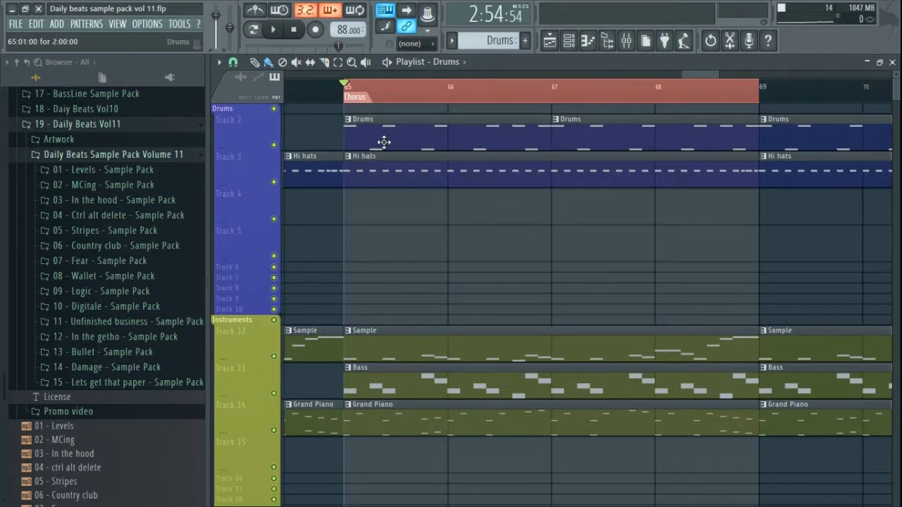
{"action": "right_click", "coordinate": [276, 149]}
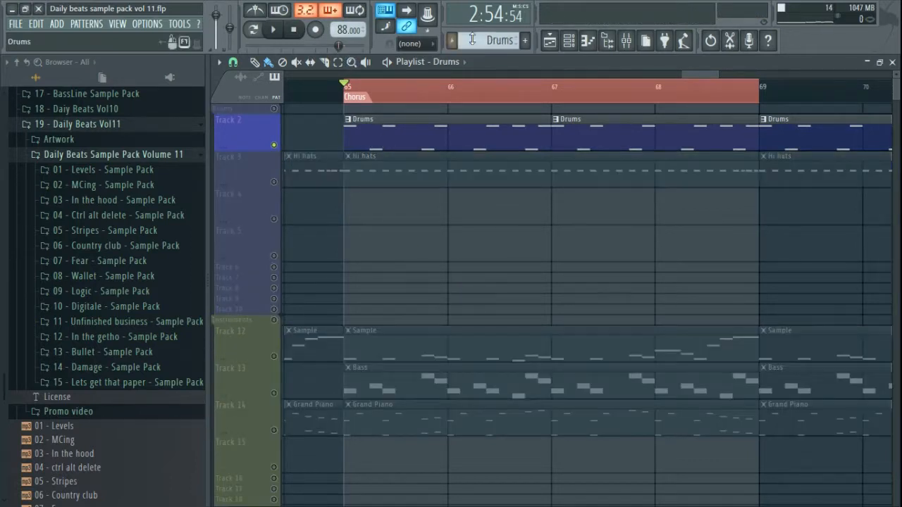
{"action": "key", "text": "space"}
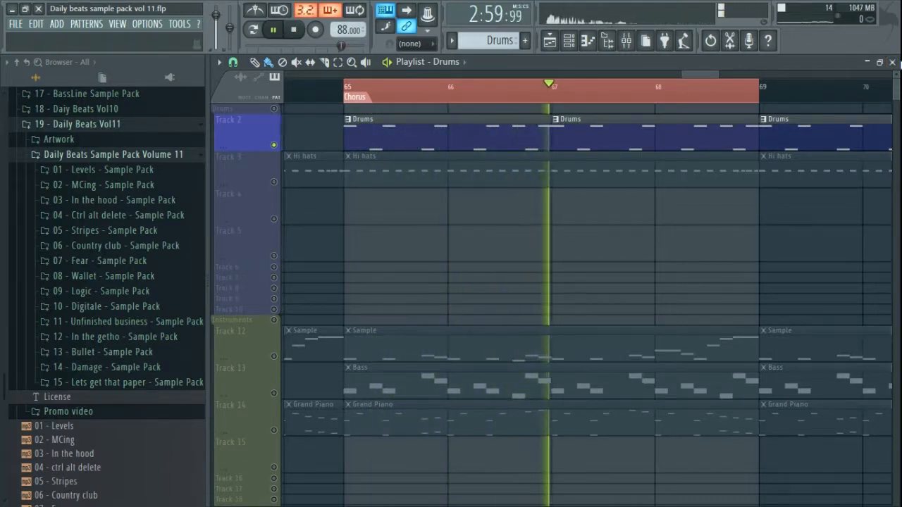
{"action": "key", "text": "space"}
Open the MCing drum loop channel from the Channel rack and examine its slices around the Kick regions in Slicex
{"action": "left_click", "coordinate": [568, 41]}
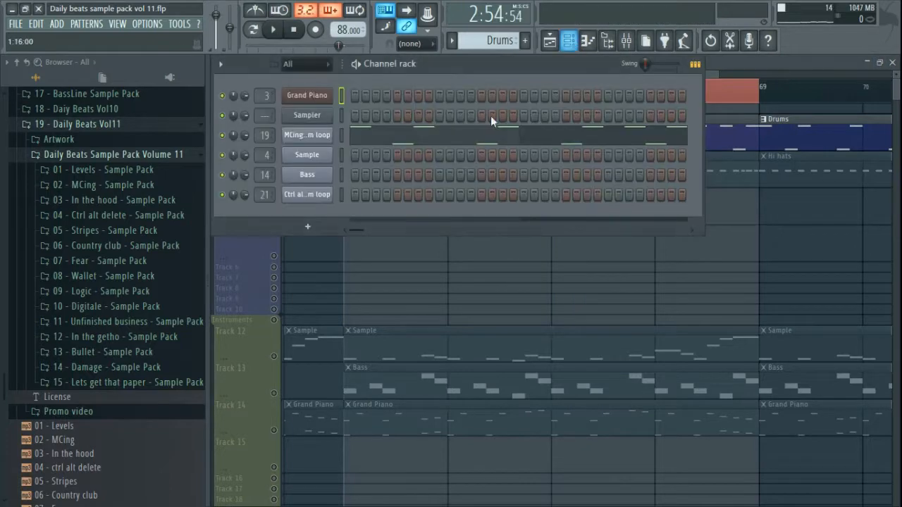
{"action": "left_click", "coordinate": [322, 136]}
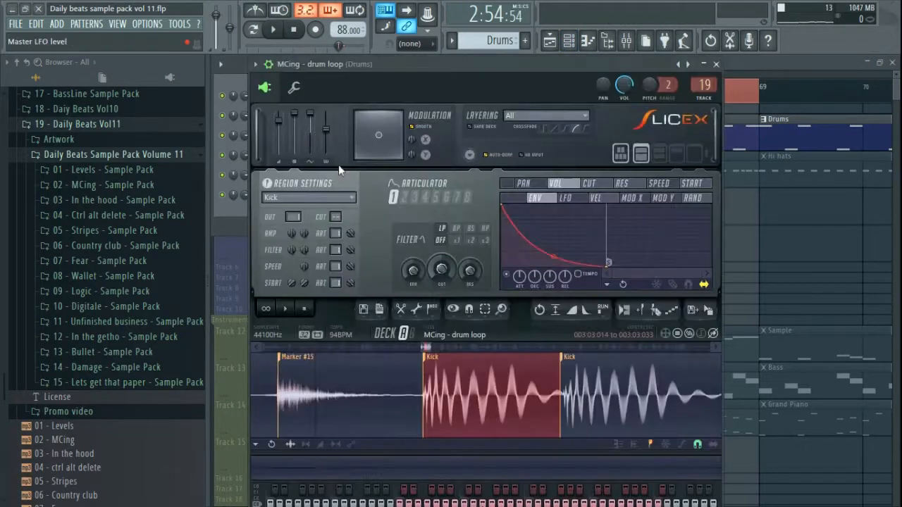
{"action": "scroll", "coordinate": [444, 383], "scroll_direction": "down", "scroll_amount": 7}
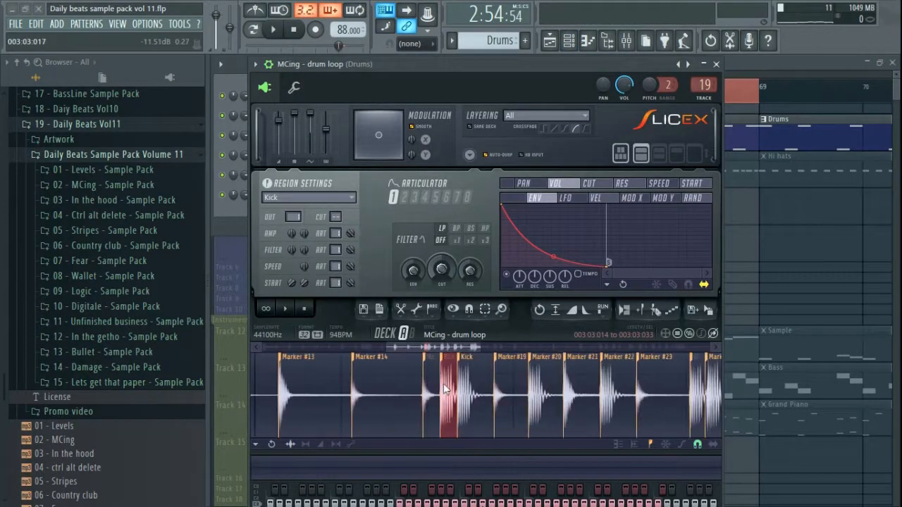
{"action": "scroll", "coordinate": [443, 383], "scroll_direction": "up", "scroll_amount": 7}
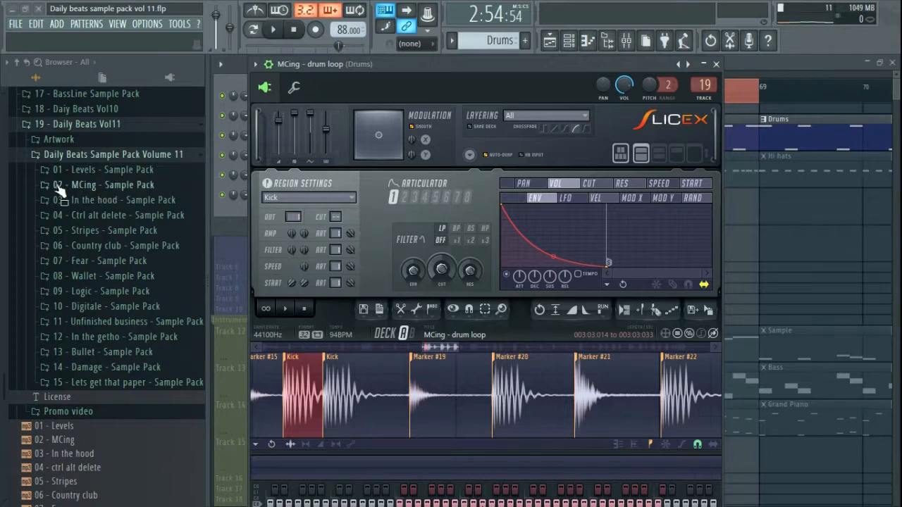
Expand the 02 - MCing sample pack in the Browser and preview the MCing - drum loop sample
{"action": "left_click", "coordinate": [116, 188]}
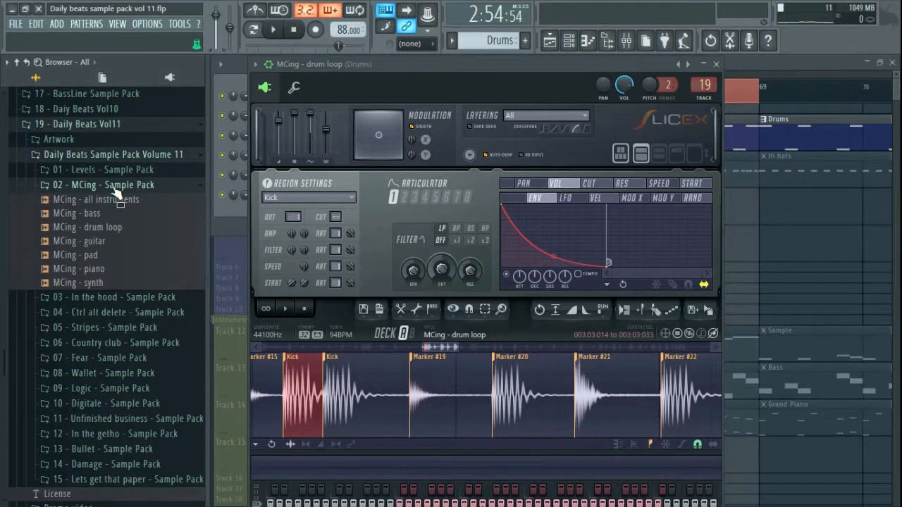
{"action": "left_click", "coordinate": [103, 233]}
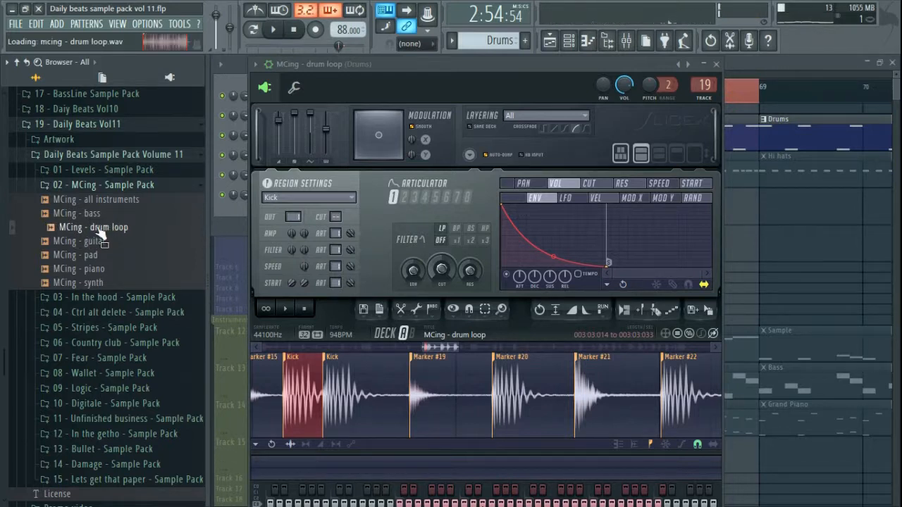
{"action": "left_click", "coordinate": [297, 29]}
Play the Drums pattern while examining the drum loop's slice markers along the Slicex waveform
{"action": "scroll", "coordinate": [352, 400], "scroll_direction": "down", "scroll_amount": 3}
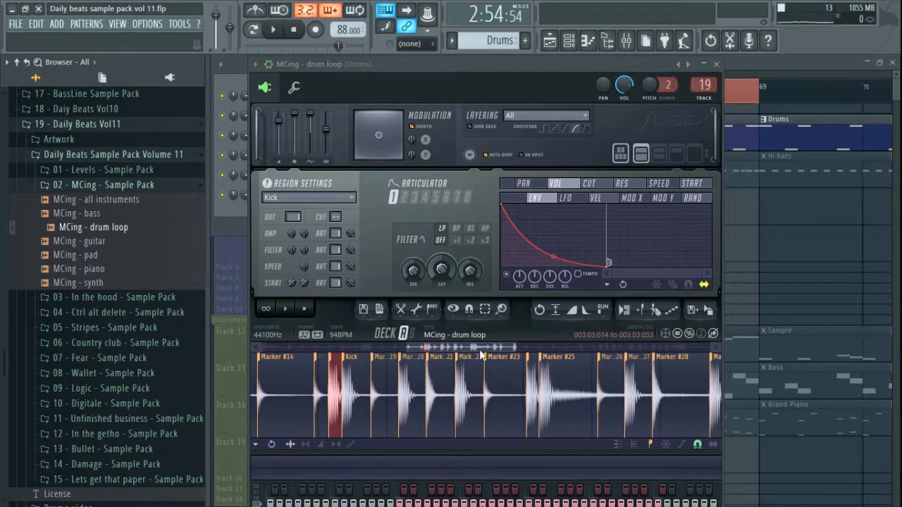
{"action": "left_click_drag", "start_coordinate": [471, 347], "coordinate": [383, 348]}
{"action": "key", "text": "space"}
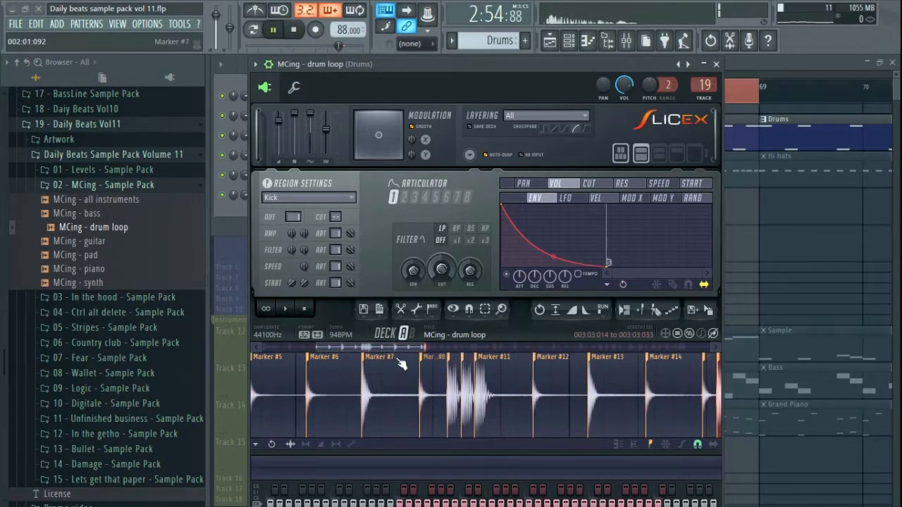
{"action": "scroll", "coordinate": [428, 406], "scroll_direction": "down", "scroll_amount": 3}
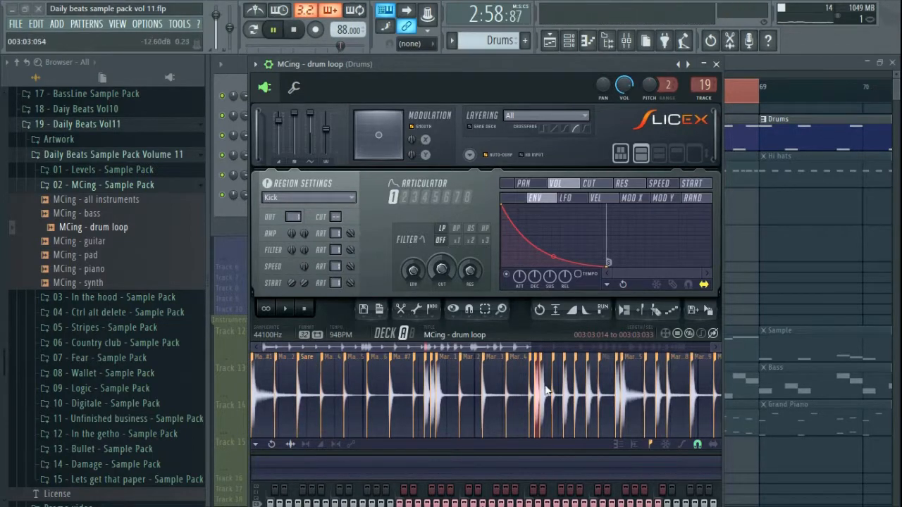
{"action": "scroll", "coordinate": [537, 394], "scroll_direction": "up", "scroll_amount": 5}
{"action": "key", "text": "space"}
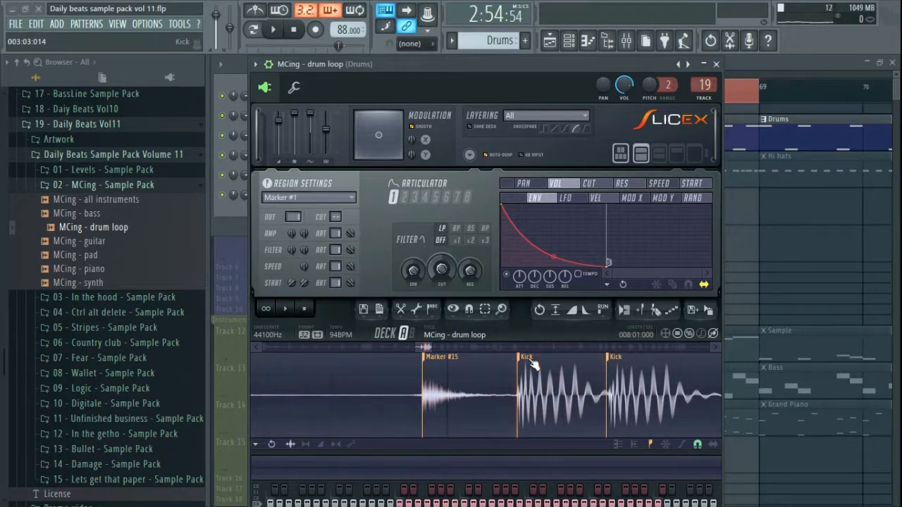
Select the first Kick region in Slicex, then show the Mixer with the Slicex window moved beside its drum tracks
{"action": "left_click", "coordinate": [331, 199]}
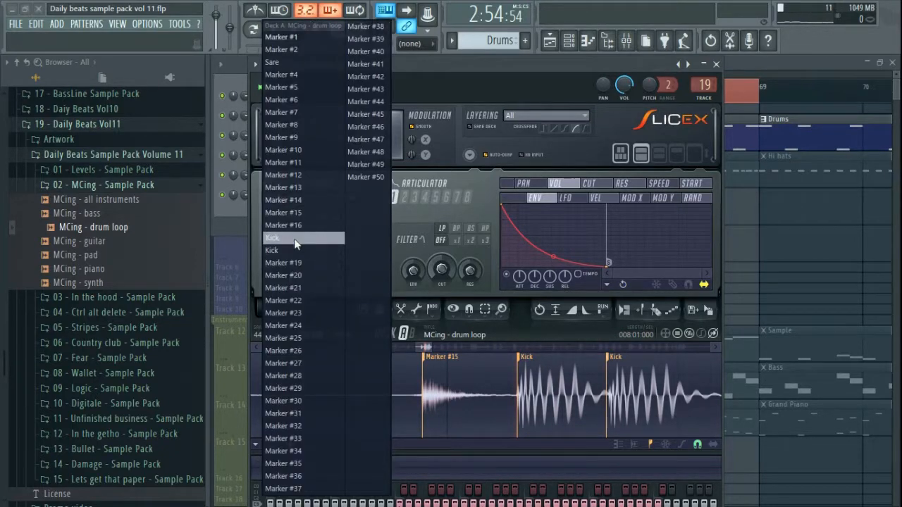
{"action": "left_click", "coordinate": [294, 239]}
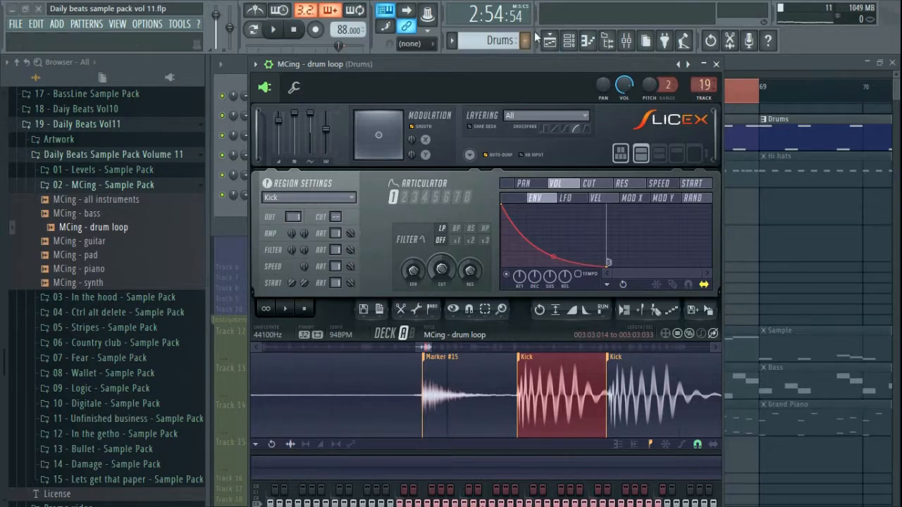
{"action": "left_click", "coordinate": [634, 42]}
{"action": "left_click_drag", "start_coordinate": [574, 64], "coordinate": [362, 36]}
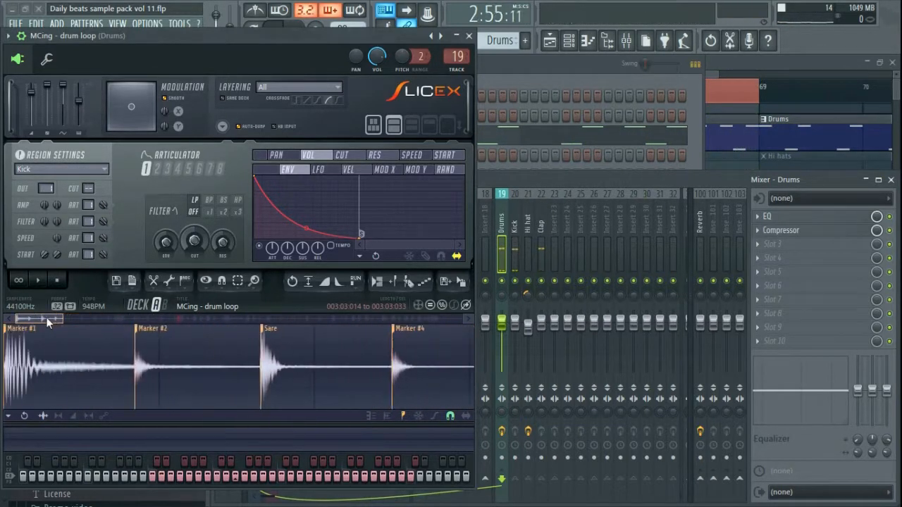
Select the Sare region of the drum loop to examine its output routing, then stop playback
{"action": "left_click_drag", "start_coordinate": [46, 319], "coordinate": [67, 320]}
{"action": "left_click", "coordinate": [86, 332]}
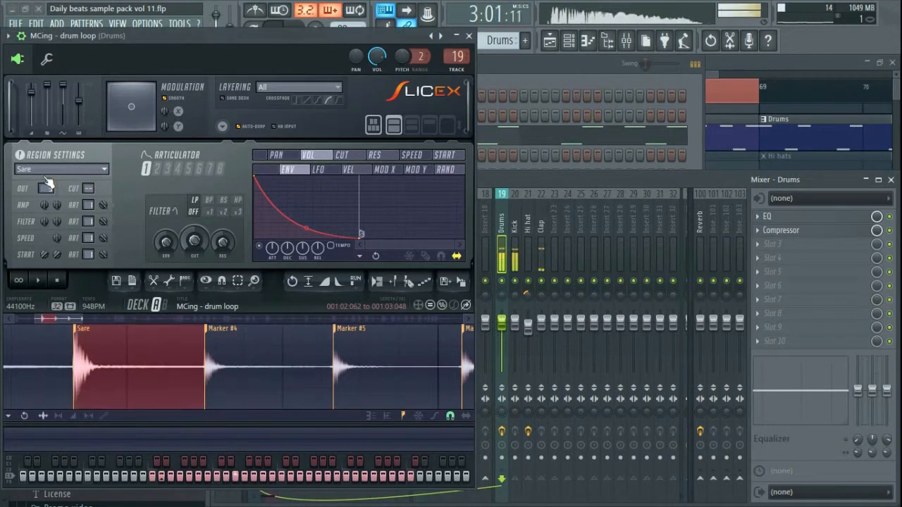
{"action": "key", "text": "space"}
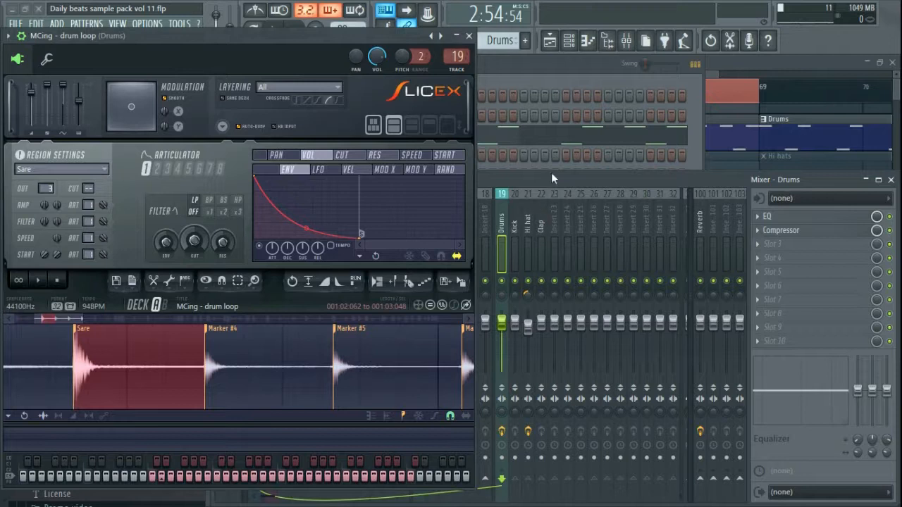
Rename mixer insert 22 to Snare and close the Slicex window
{"action": "double_click", "coordinate": [544, 215]}
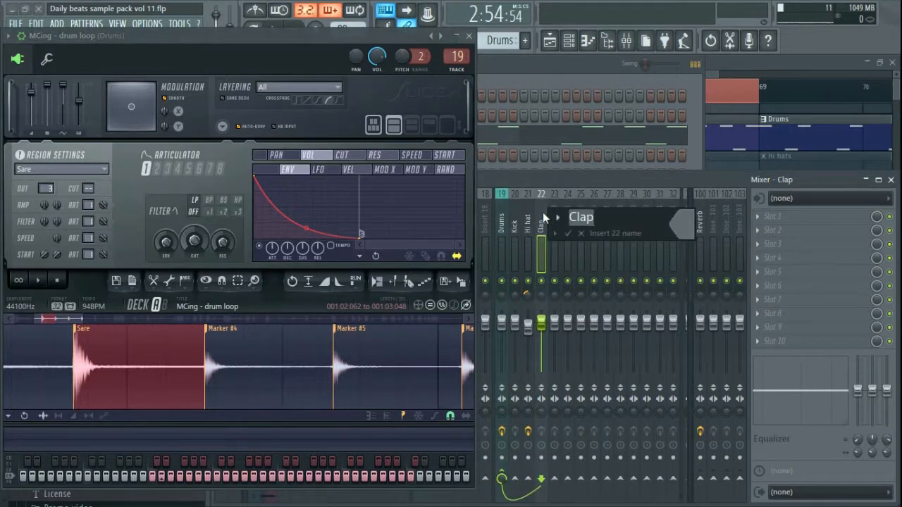
{"action": "type", "text": "Snare"}
{"action": "key", "text": "Return"}
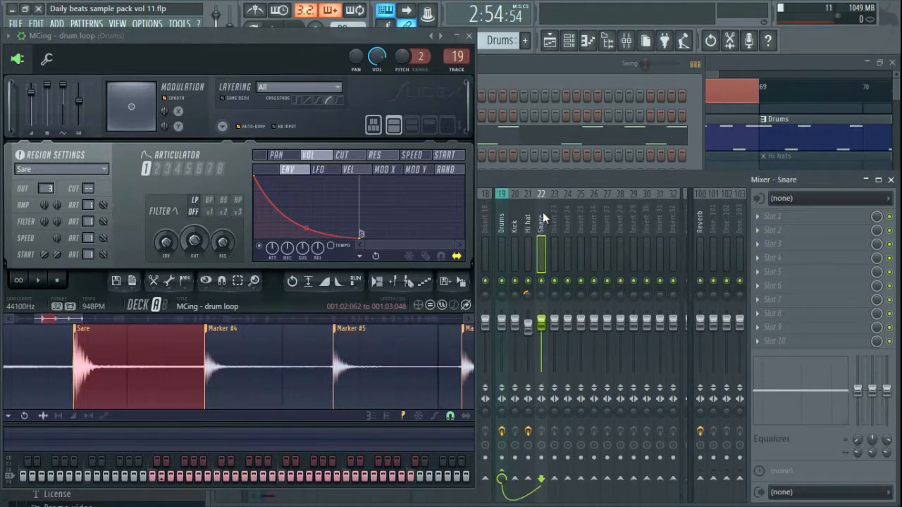
{"action": "left_click", "coordinate": [469, 37]}
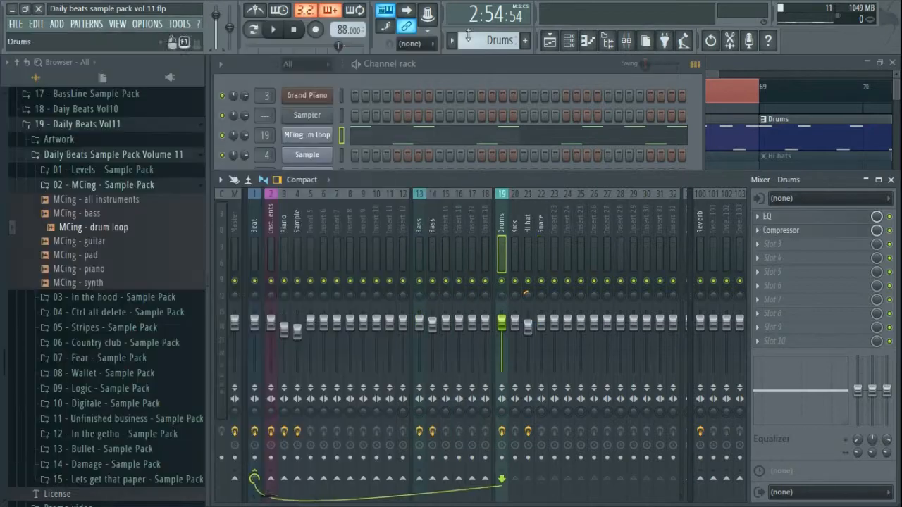
Compare the Kick and Snare mixer inserts by switching between them, ending on Kick
{"action": "left_click", "coordinate": [541, 215]}
{"action": "left_click", "coordinate": [517, 227]}
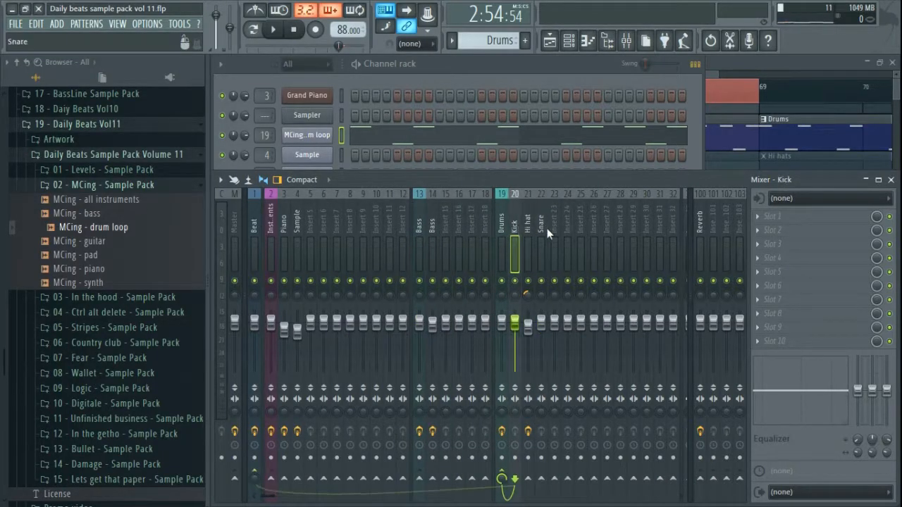
{"action": "left_click", "coordinate": [547, 228]}
{"action": "left_click", "coordinate": [516, 227]}
{"action": "left_click", "coordinate": [545, 228]}
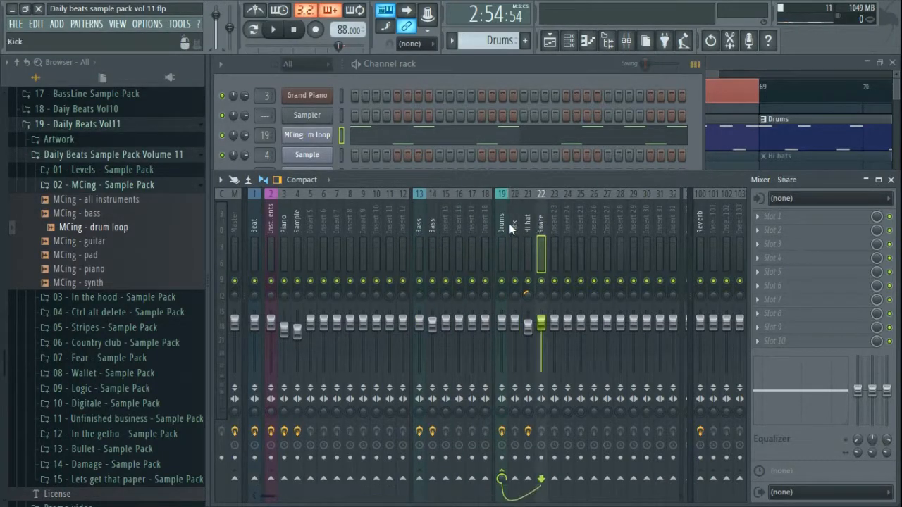
{"action": "left_click", "coordinate": [512, 225]}
{"action": "left_click", "coordinate": [541, 228]}
{"action": "left_click", "coordinate": [513, 224]}
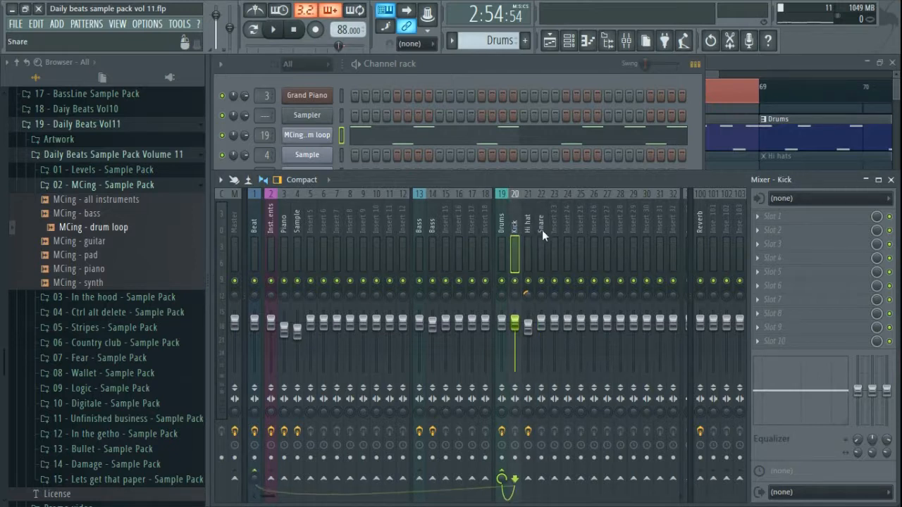
{"action": "left_click", "coordinate": [542, 229]}
{"action": "left_click", "coordinate": [514, 229]}
Play the drum loop from the Channel rack and return to the Mixer to watch the Kick and Snare levels
{"action": "left_click", "coordinate": [520, 69]}
{"action": "key", "text": "space"}
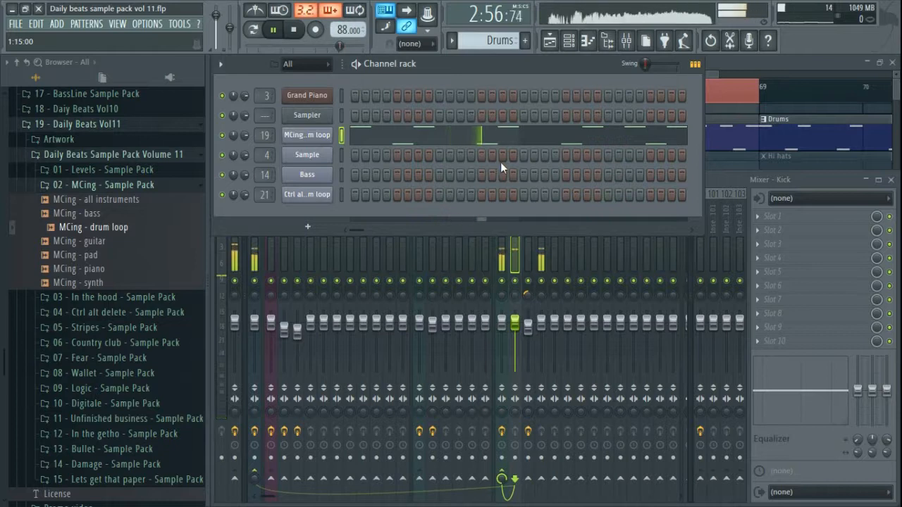
{"action": "left_click", "coordinate": [727, 185]}
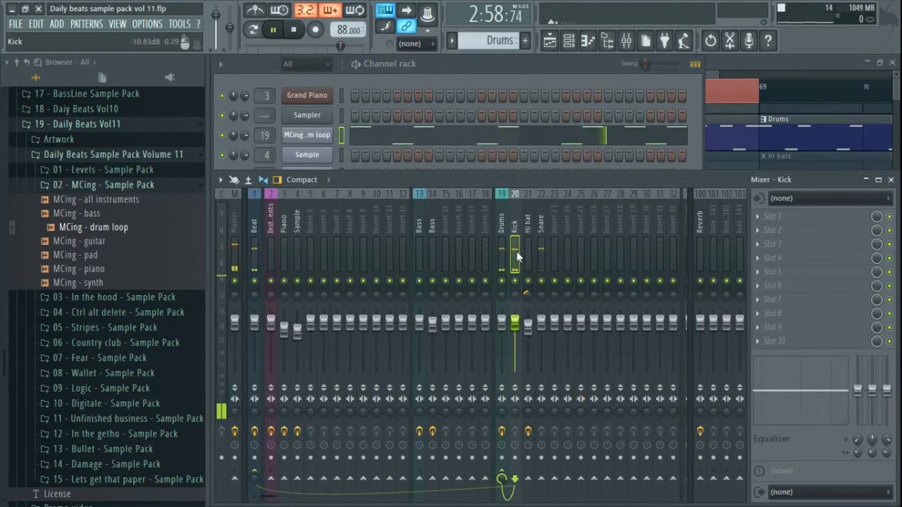
{"action": "right_click", "coordinate": [517, 324]}
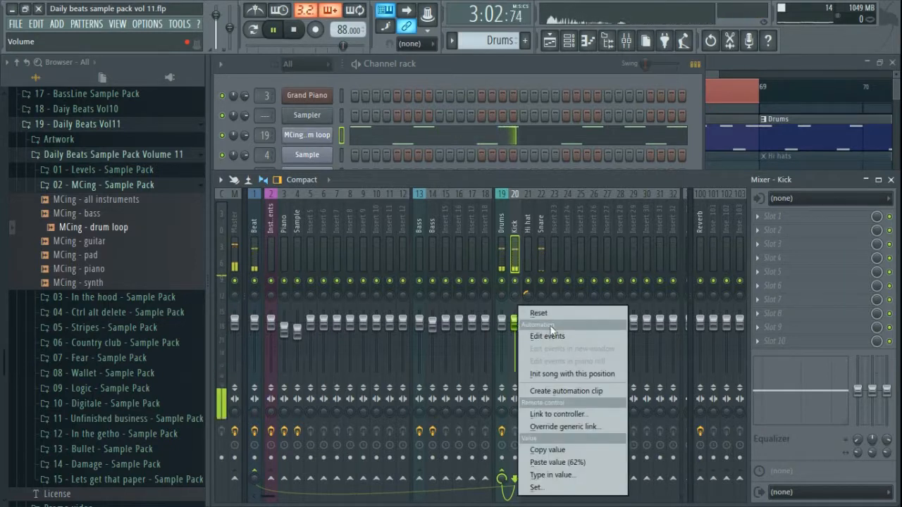
{"action": "key", "text": "Escape"}
{"action": "right_click", "coordinate": [542, 328]}
{"action": "key", "text": "Escape"}
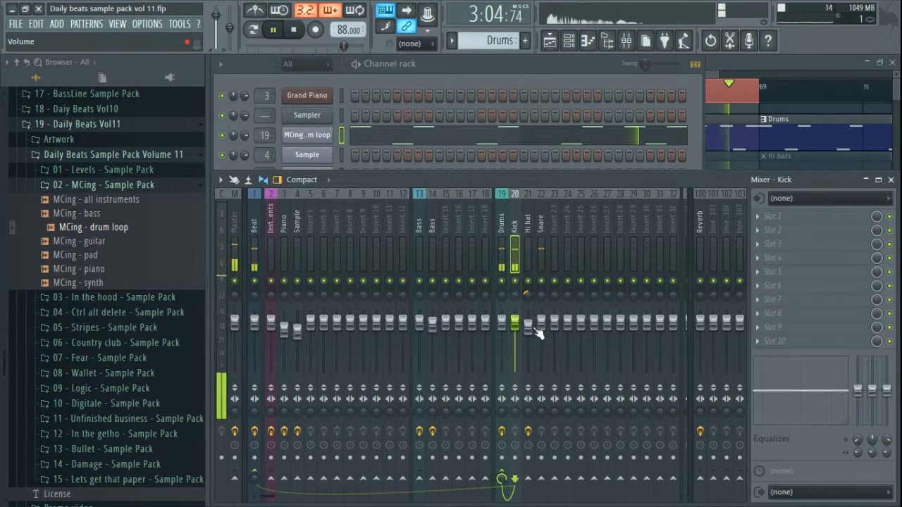
Stop the drum loop and alternate between the Snare and Kick mixer inserts to review their separate routing
{"action": "left_click", "coordinate": [541, 226]}
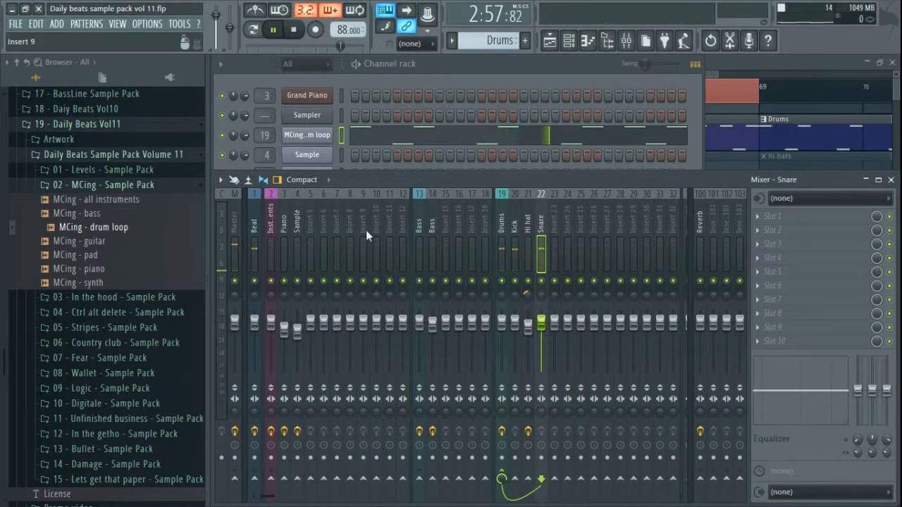
{"action": "key", "text": "space"}
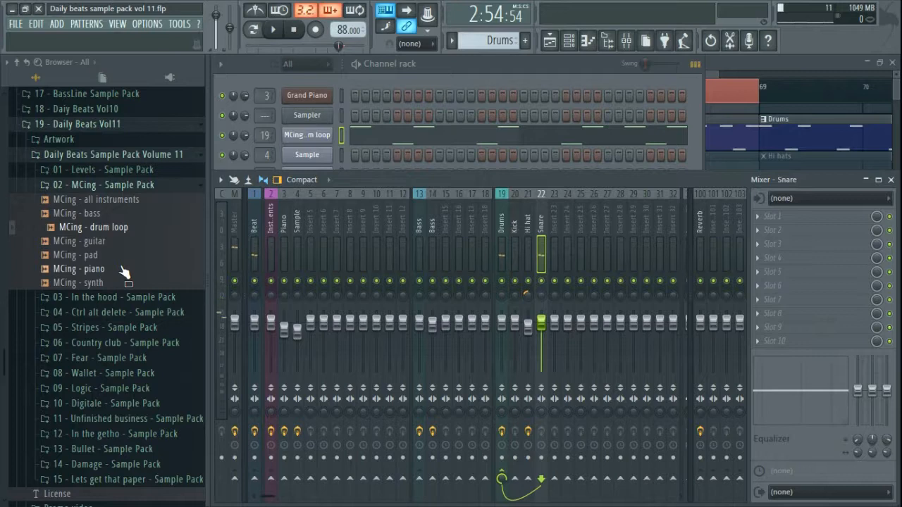
{"action": "left_click", "coordinate": [514, 227]}
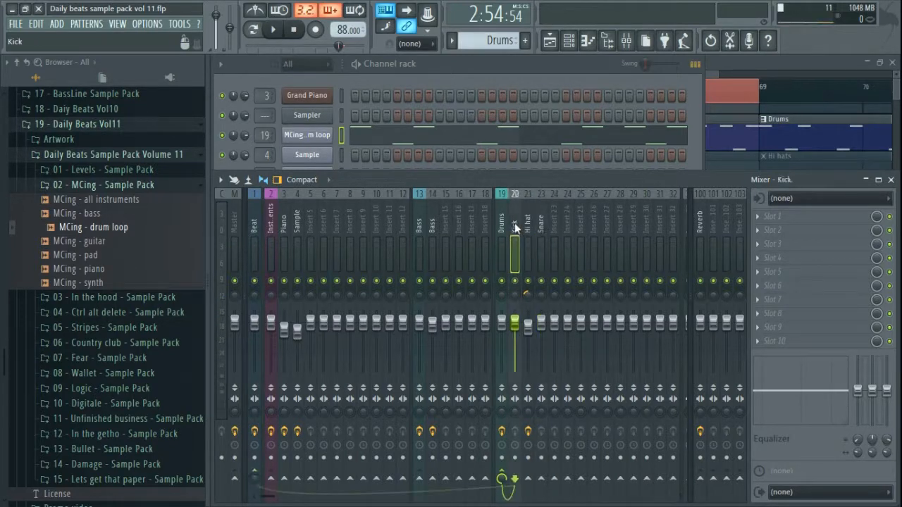
{"action": "left_click", "coordinate": [541, 228]}
{"action": "left_click", "coordinate": [515, 224]}
{"action": "left_click", "coordinate": [545, 229]}
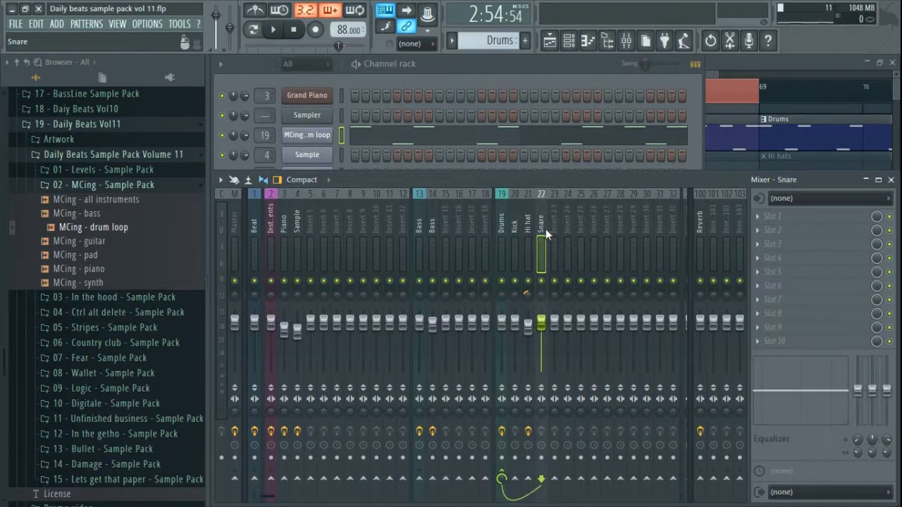
{"action": "left_click", "coordinate": [514, 226]}
Unmute Track 3 in the Playlist, listen to the chorus drums together with the hi-hats, and select the Hi hats clip
{"action": "left_click", "coordinate": [501, 62]}
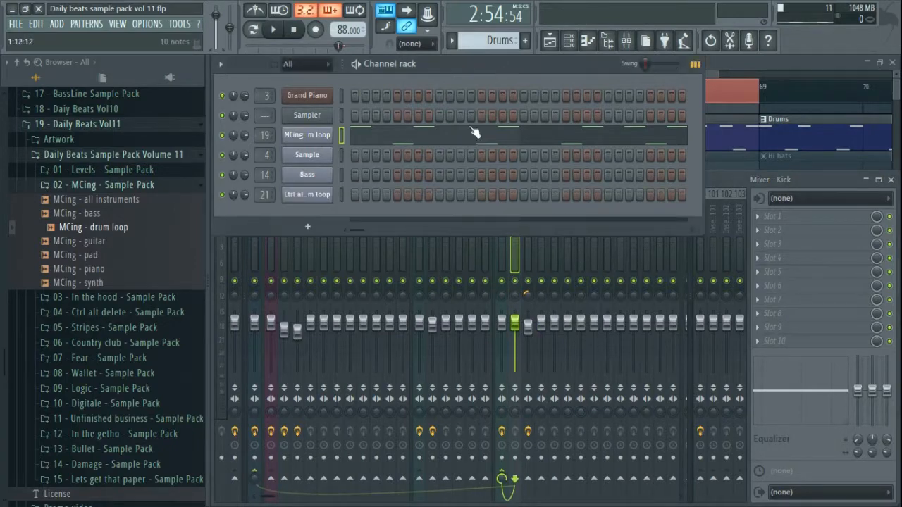
{"action": "left_click", "coordinate": [739, 64]}
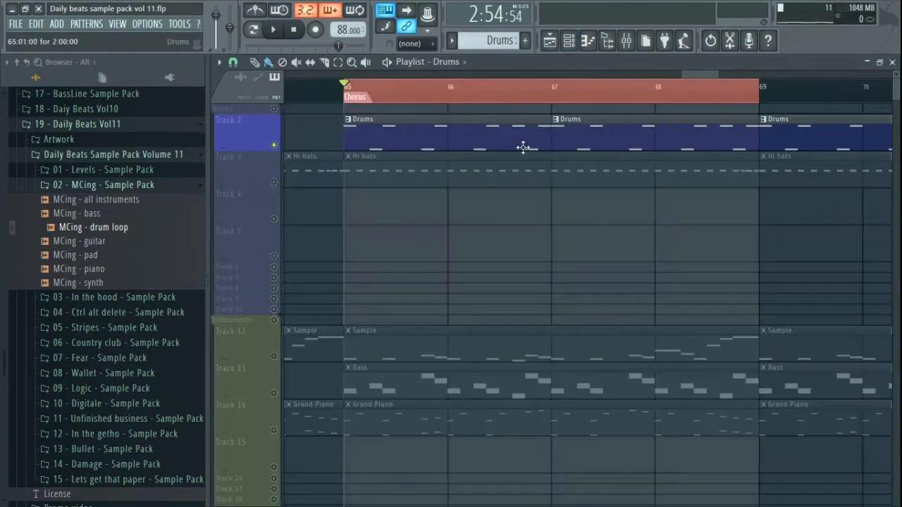
{"action": "left_click", "coordinate": [275, 181]}
{"action": "key", "text": "space"}
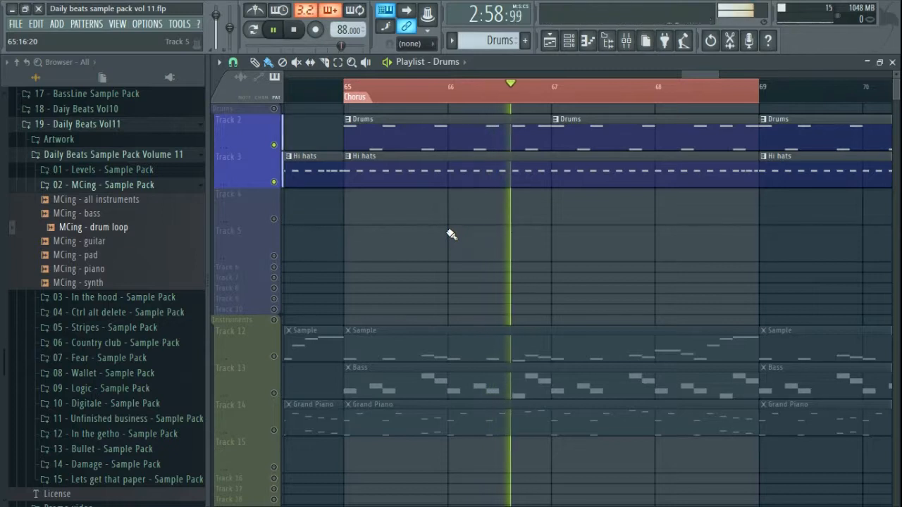
{"action": "left_click", "coordinate": [462, 175]}
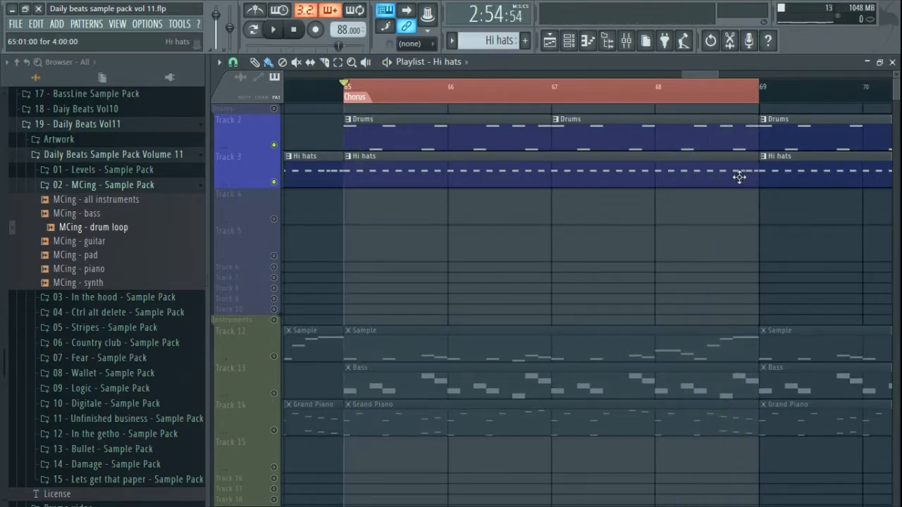
Close the Playlist, open the Ctrl alt delete drum loop channel in Slicex, and display its Marker #24 region with the volume envelope
{"action": "left_click", "coordinate": [892, 62]}
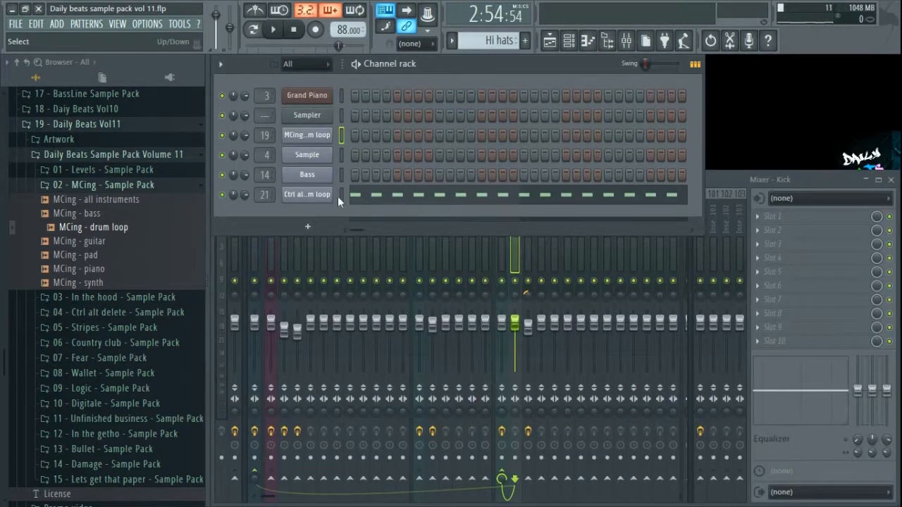
{"action": "left_click", "coordinate": [317, 198]}
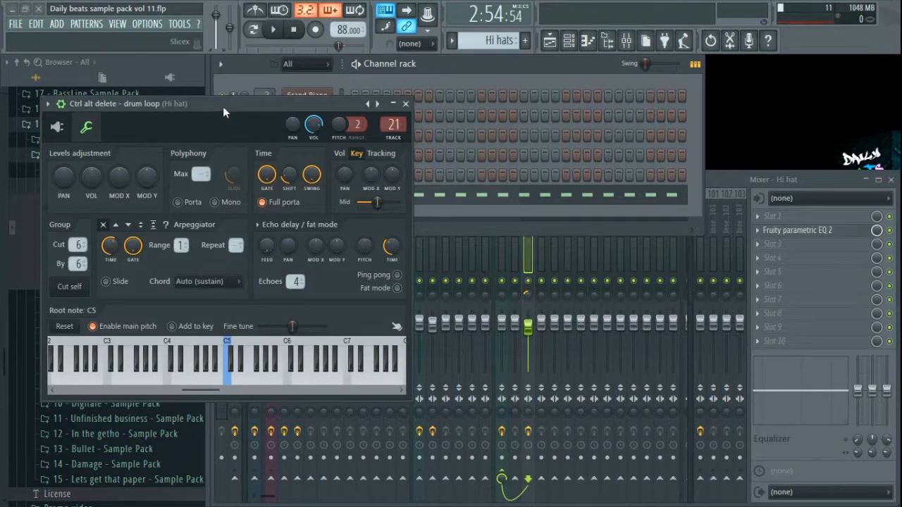
{"action": "left_click_drag", "start_coordinate": [222, 106], "coordinate": [402, 103]}
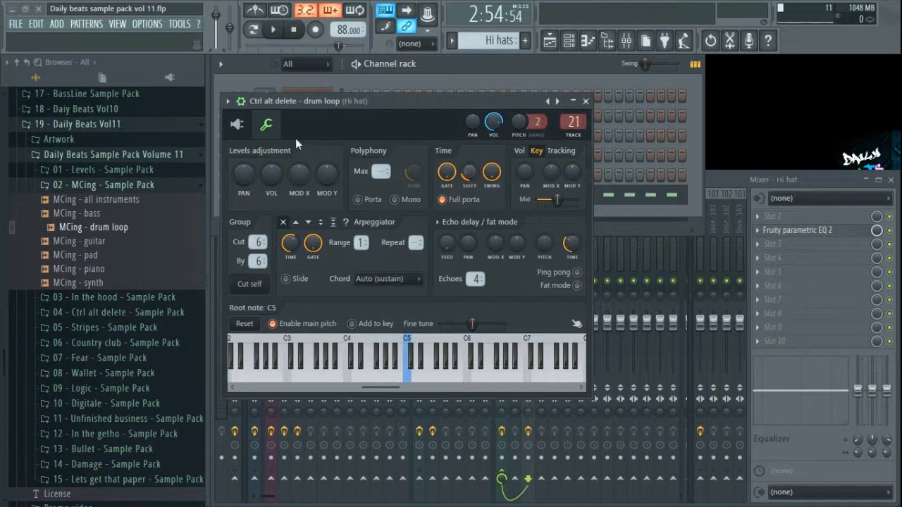
{"action": "left_click", "coordinate": [237, 124]}
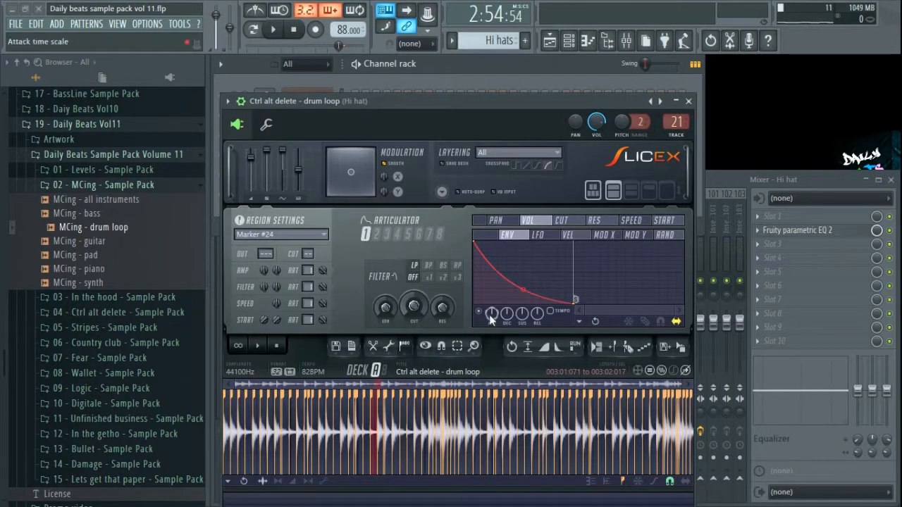
{"action": "scroll", "coordinate": [367, 429], "scroll_direction": "up", "scroll_amount": 4}
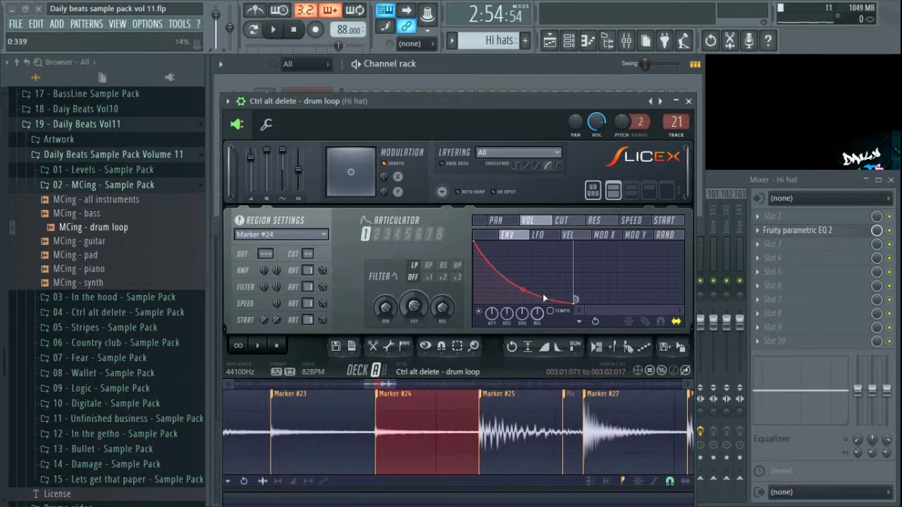
{"action": "left_click", "coordinate": [322, 237]}
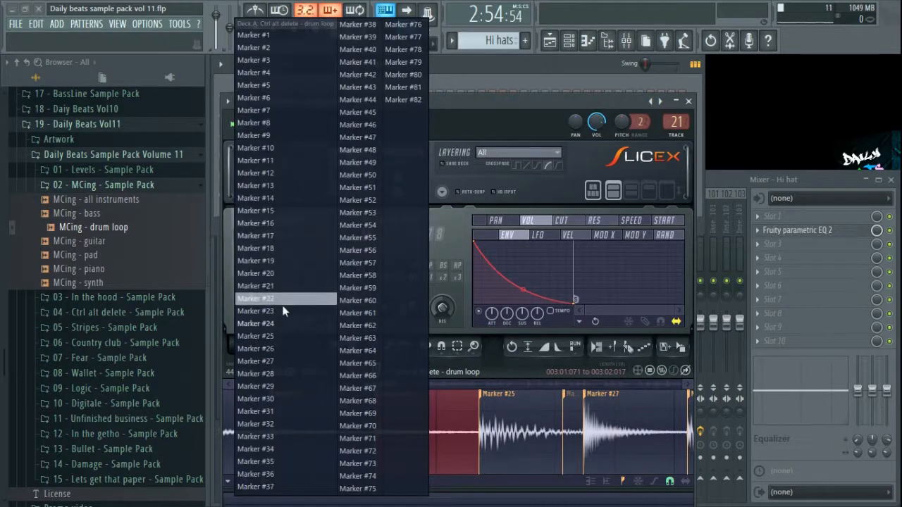
{"action": "left_click", "coordinate": [274, 325]}
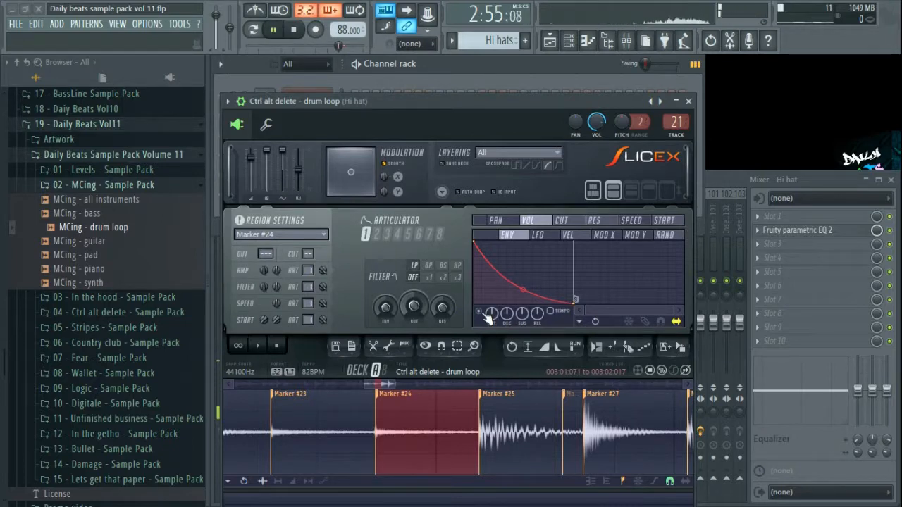
Play the Hi hats pattern in pattern mode to compare it with the volume envelope off and on, then close Slicex
{"action": "left_click", "coordinate": [255, 33]}
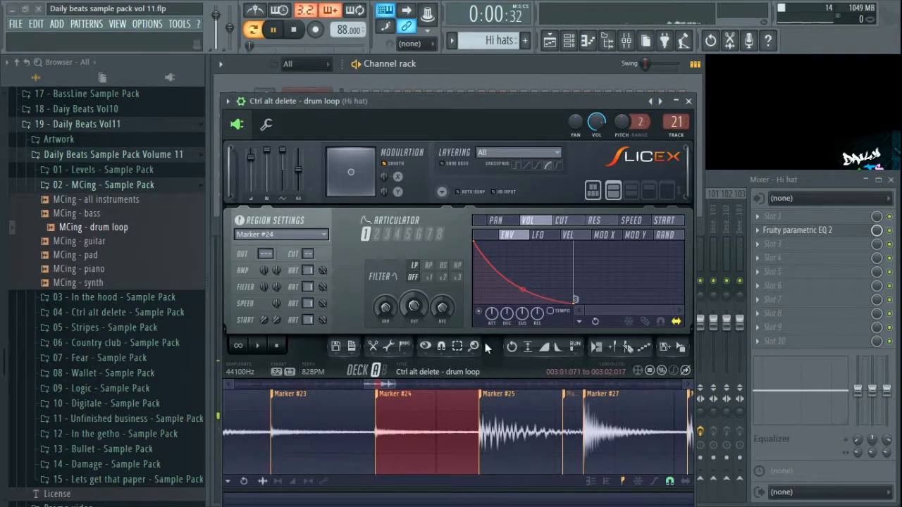
{"action": "key", "text": "space"}
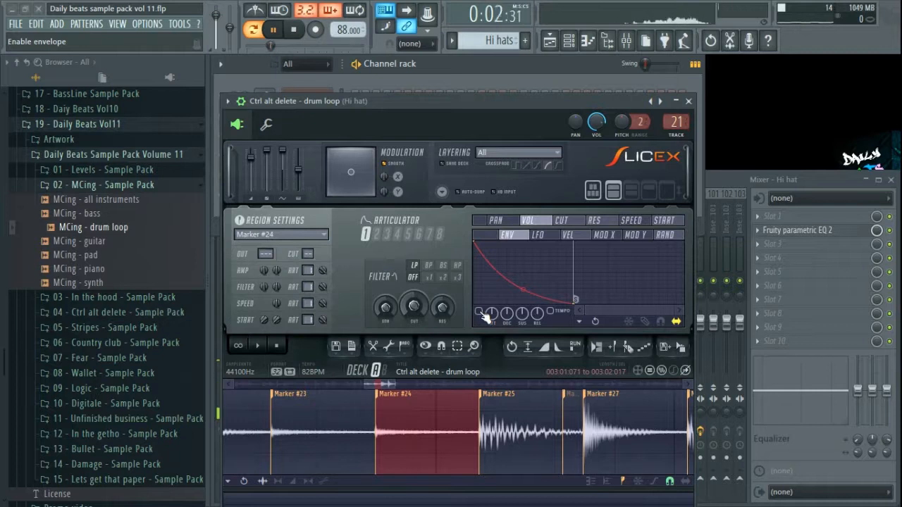
{"action": "key", "text": "space"}
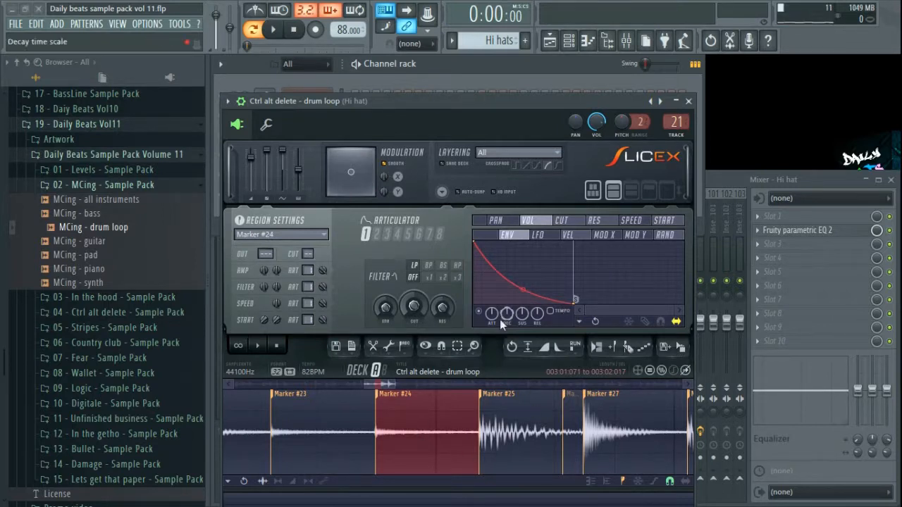
{"action": "key", "text": "space"}
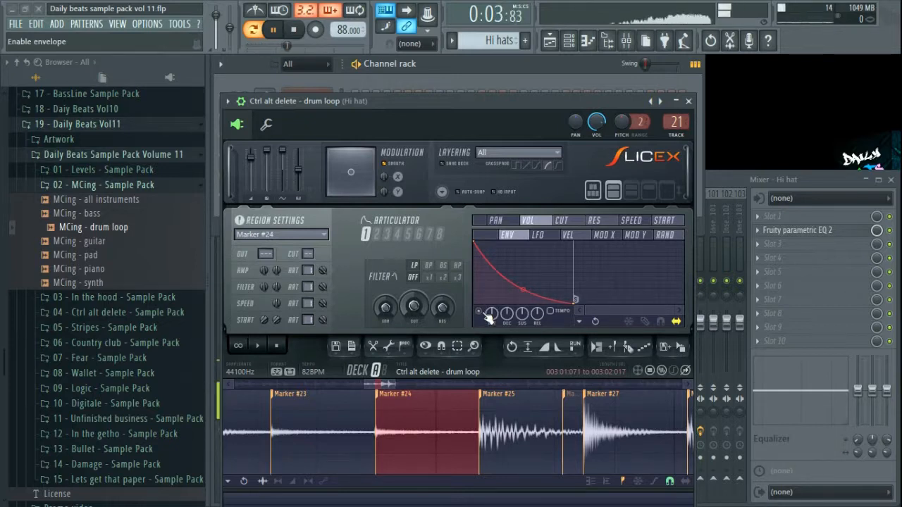
{"action": "key", "text": "space"}
{"action": "left_click_drag", "start_coordinate": [600, 104], "coordinate": [403, 90]}
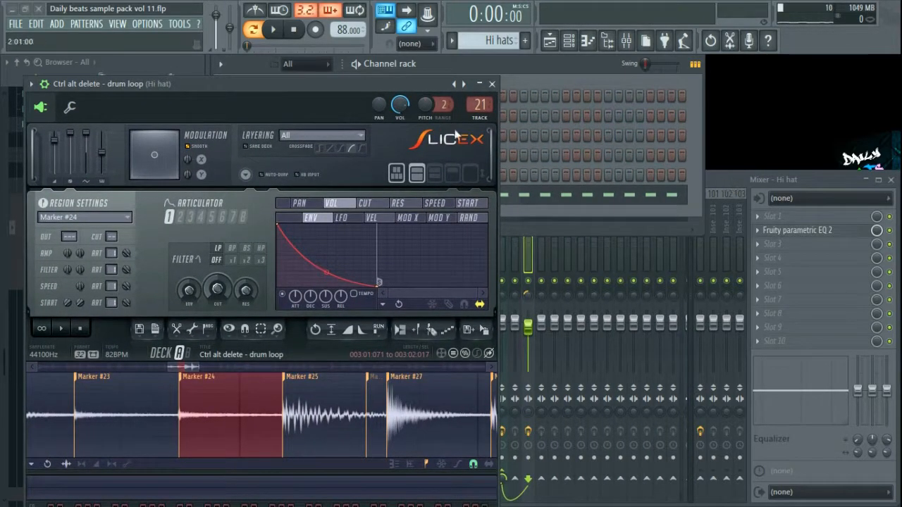
{"action": "left_click", "coordinate": [492, 83]}
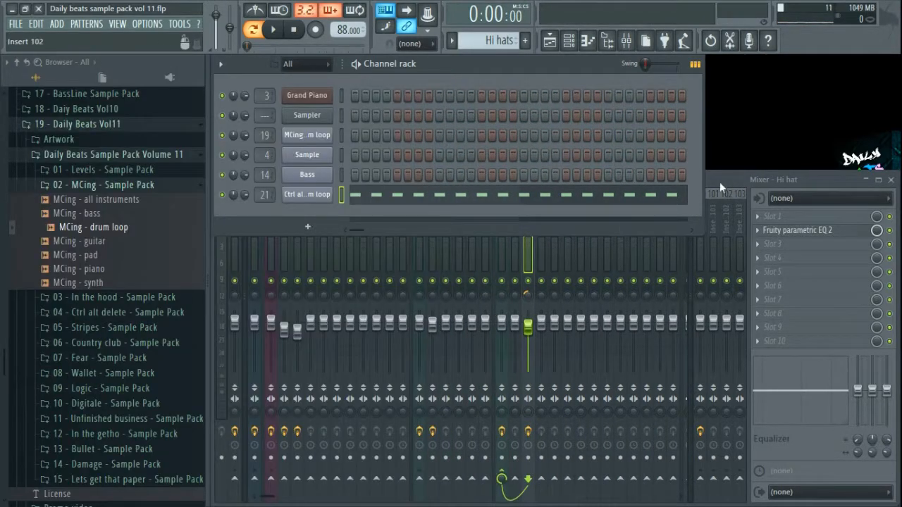
Open Fruity parametric EQ 2 on the Hi hat insert, audition its low cut against the bypassed sound, and close it
{"action": "left_click", "coordinate": [719, 182]}
{"action": "left_click", "coordinate": [801, 235]}
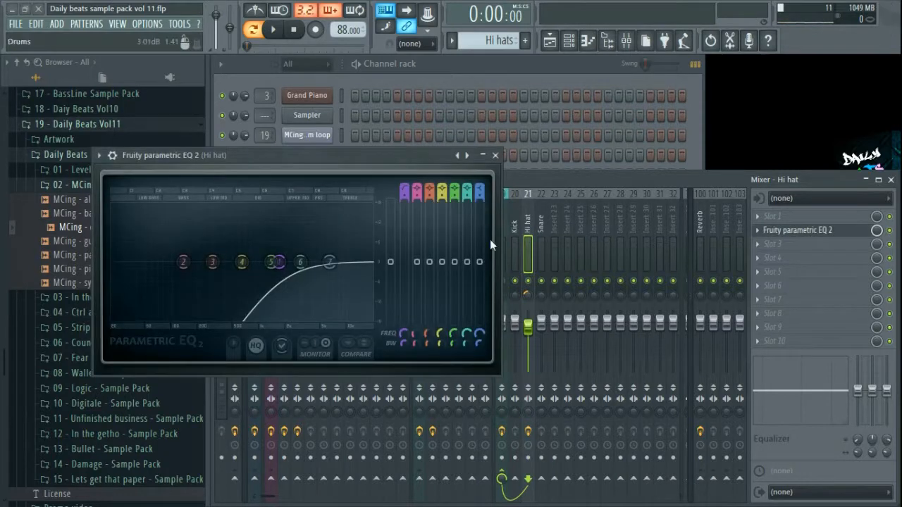
{"action": "left_click_drag", "start_coordinate": [248, 327], "coordinate": [273, 312]}
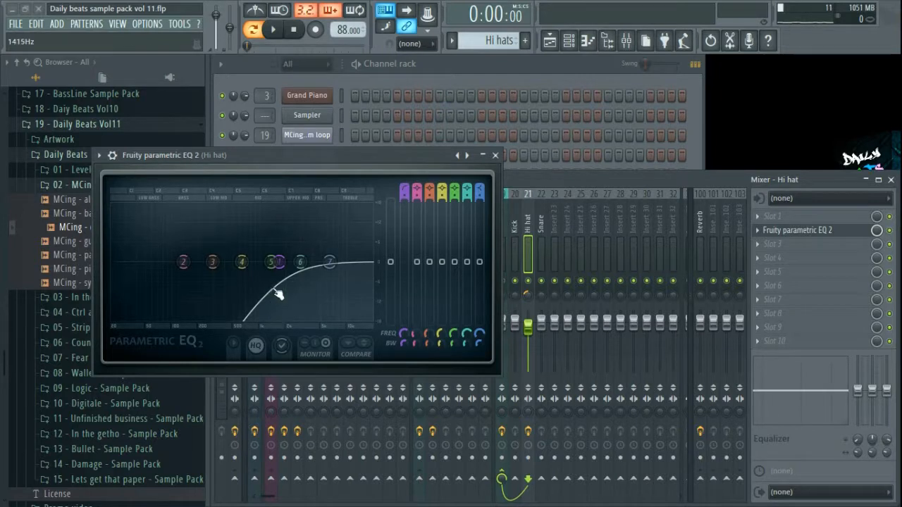
{"action": "key", "text": "space"}
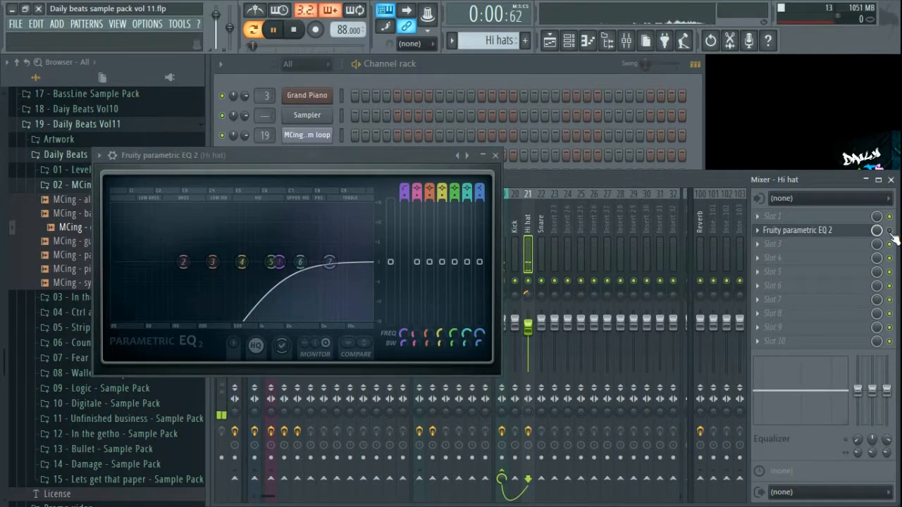
{"action": "key", "text": "space"}
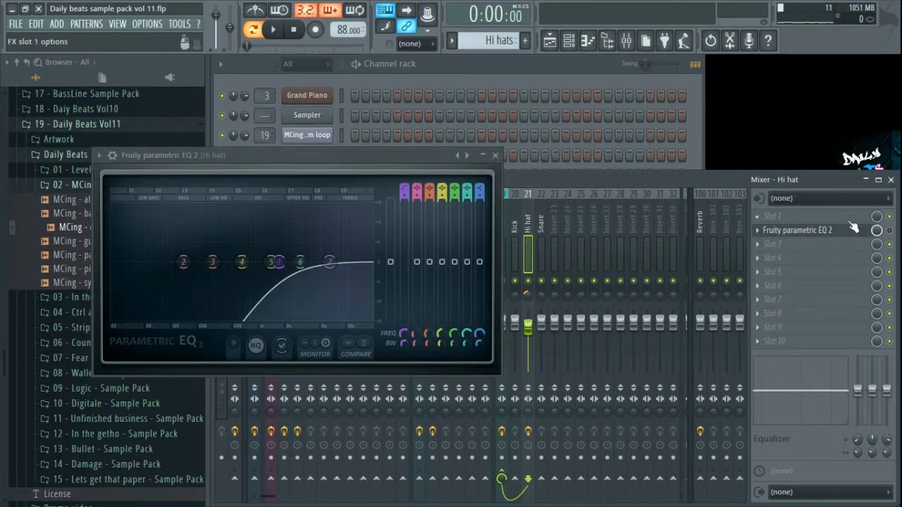
{"action": "key", "text": "space"}
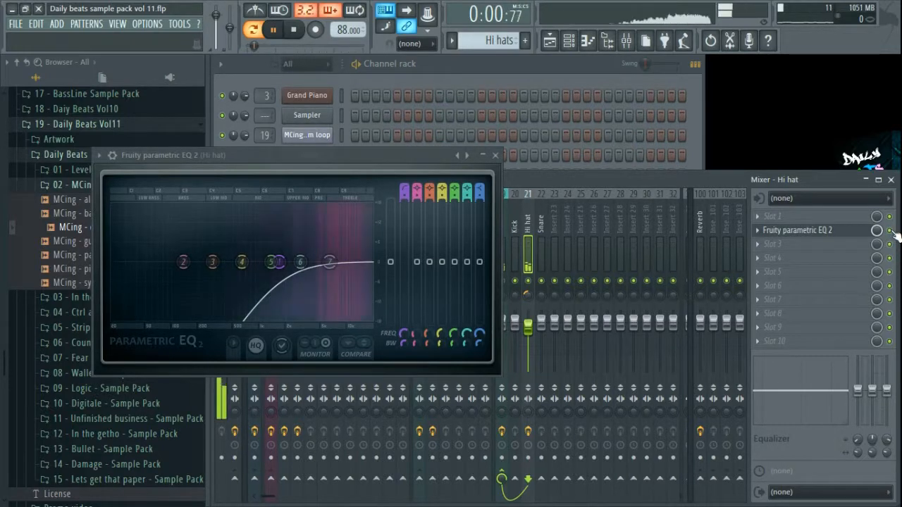
{"action": "left_click", "coordinate": [495, 156]}
Return to song mode and open the Hi hats clip from the Playlist in the piano roll, at the notes before bar 5
{"action": "left_click", "coordinate": [462, 65]}
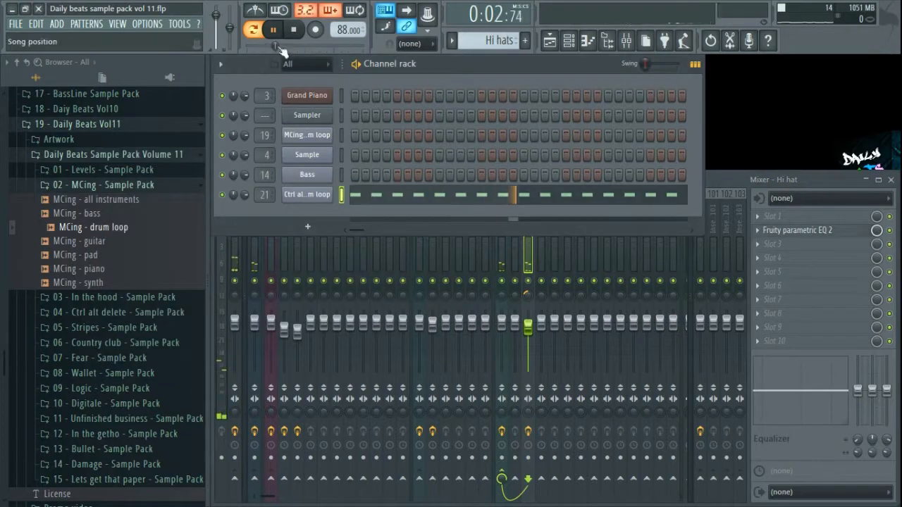
{"action": "left_click", "coordinate": [550, 40]}
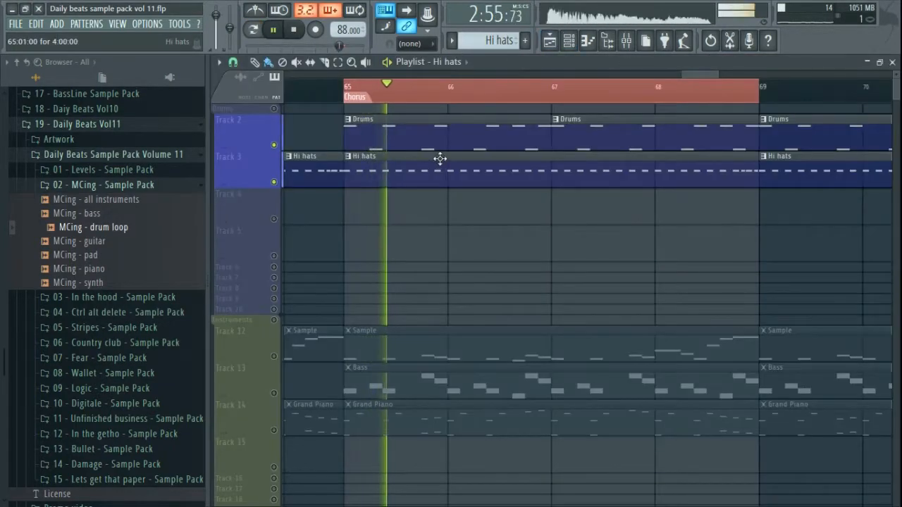
{"action": "double_click", "coordinate": [568, 167]}
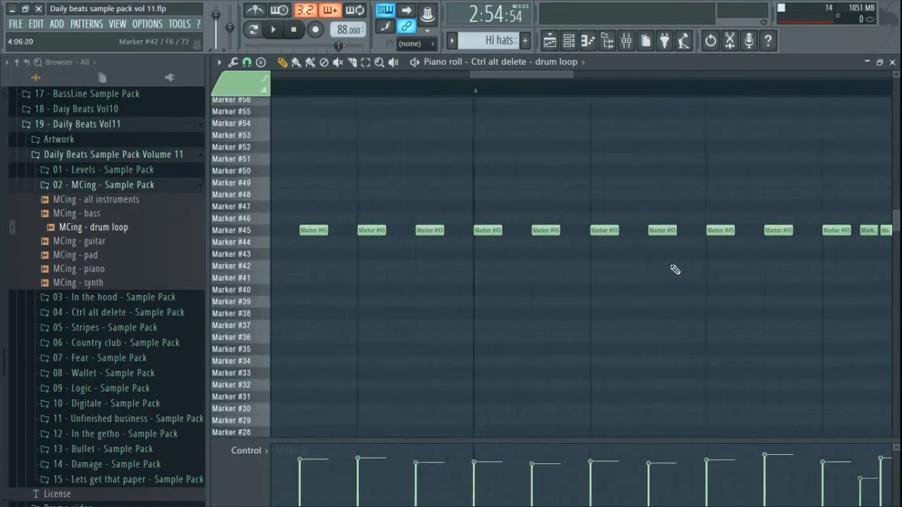
{"action": "scroll", "coordinate": [506, 289], "scroll_direction": "up", "scroll_amount": 3}
{"action": "left_click_drag", "start_coordinate": [736, 302], "coordinate": [591, 248]}
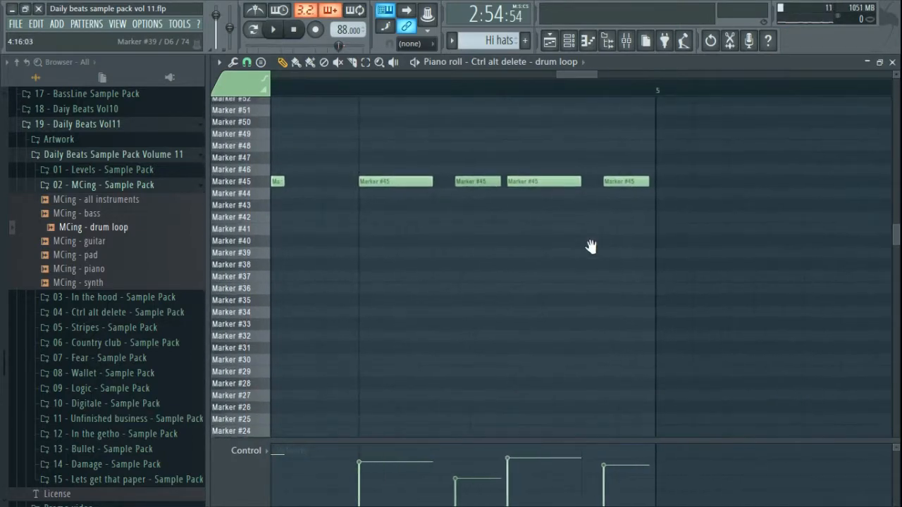
Replace the two short Marker #45 notes before bar 5 with quieter, off-grid copies of the longer notes, shortened to 0:00:16
{"action": "right_click", "coordinate": [629, 181]}
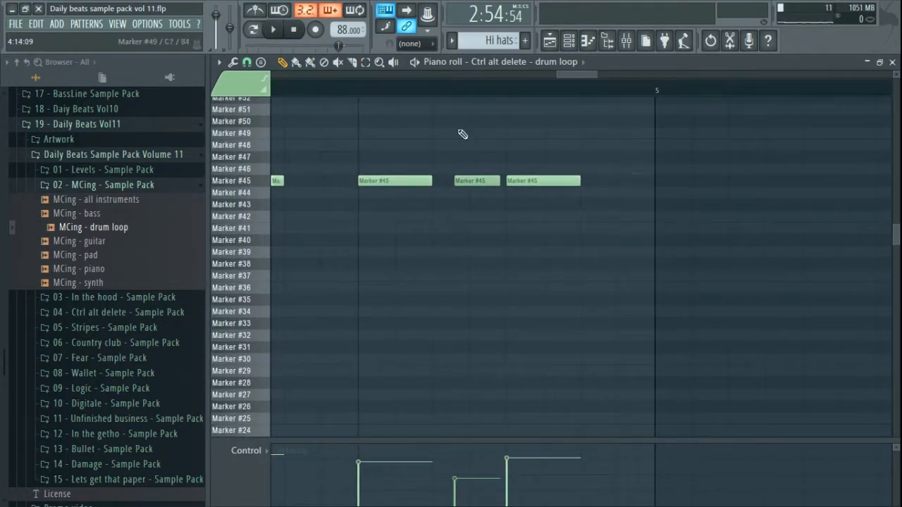
{"action": "right_click", "coordinate": [472, 182]}
{"action": "left_click_drag", "start_coordinate": [359, 117], "coordinate": [536, 240]}
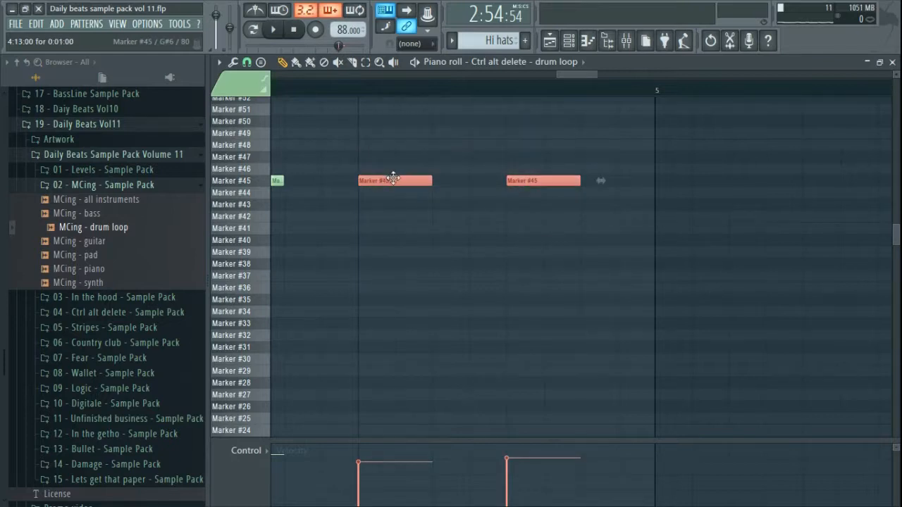
{"action": "left_click_drag", "start_coordinate": [393, 178], "coordinate": [468, 184], "text": "shift"}
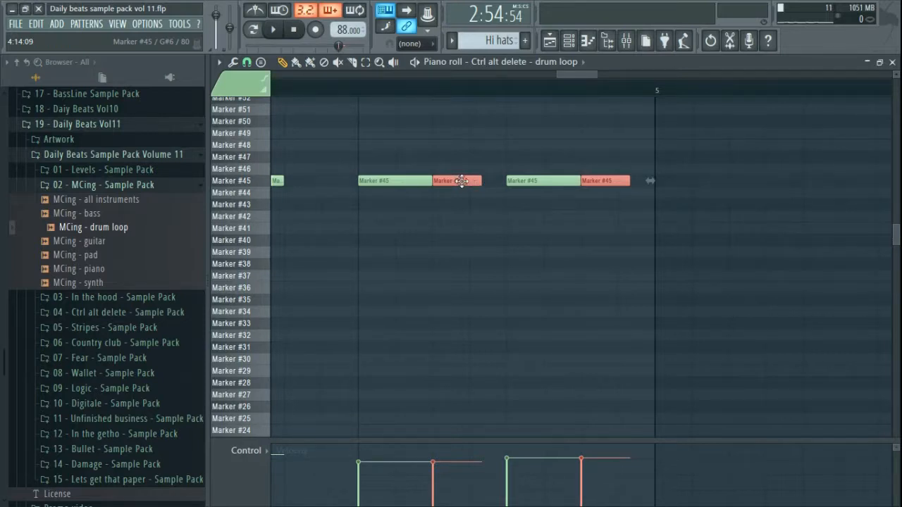
{"action": "left_click_drag", "start_coordinate": [462, 181], "coordinate": [477, 185]}
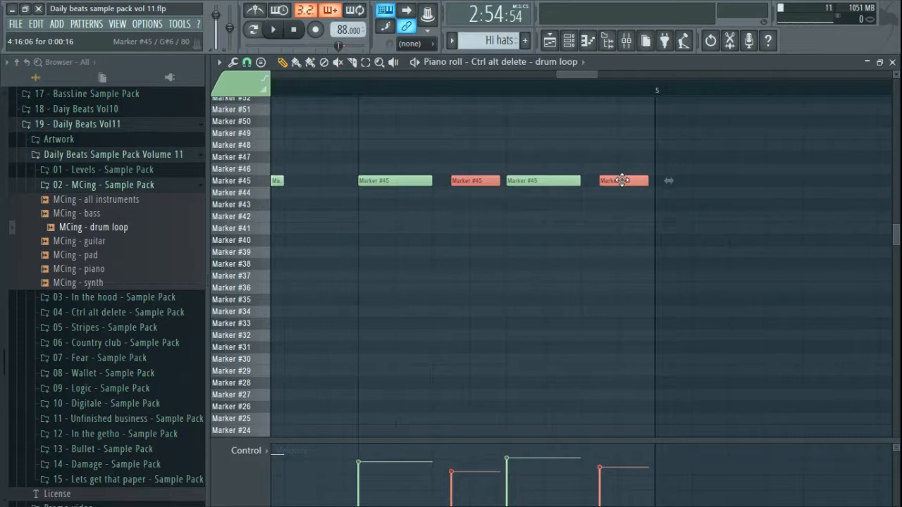
{"action": "scroll", "coordinate": [564, 235], "scroll_direction": "down", "scroll_amount": 4}
{"action": "left_click", "coordinate": [514, 281], "text": "ctrl"}
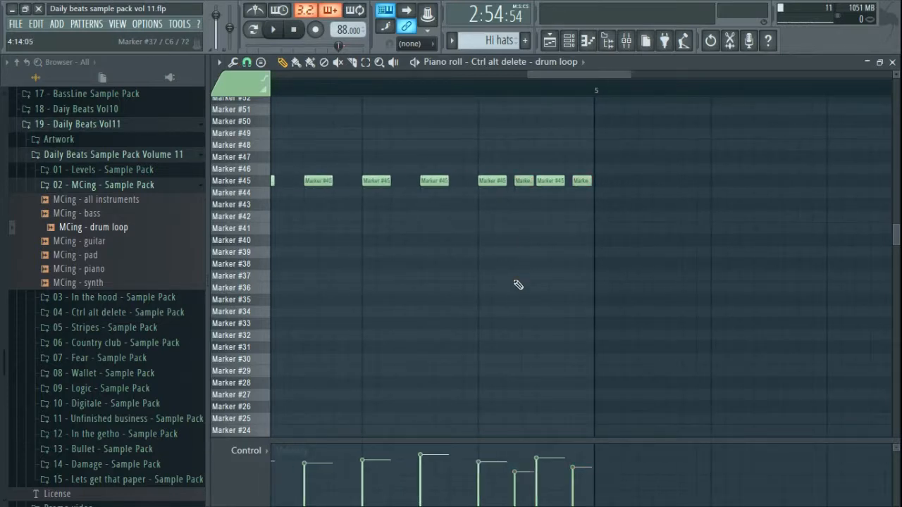
Play the end of the Hi hats pattern, close its piano roll, and listen to the loop in the Playlist before stopping playback
{"action": "left_click", "coordinate": [298, 89]}
{"action": "key", "text": "space"}
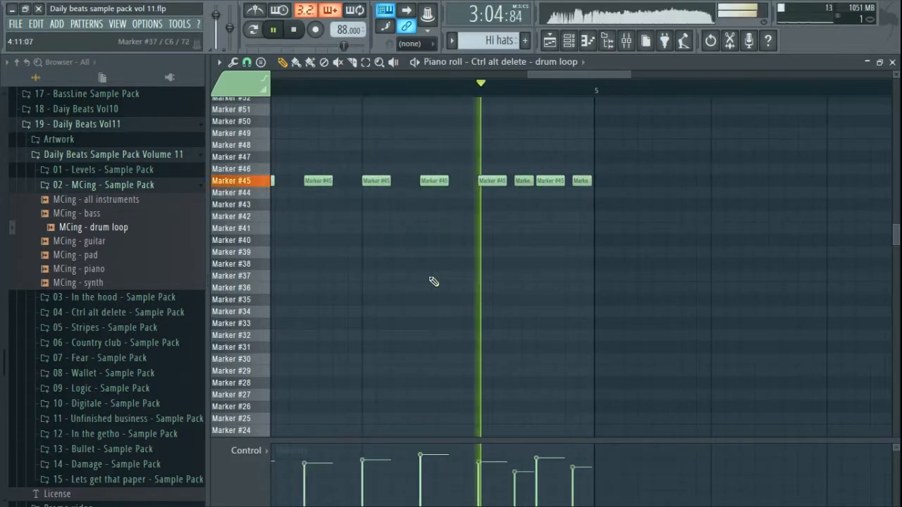
{"action": "left_click", "coordinate": [892, 63]}
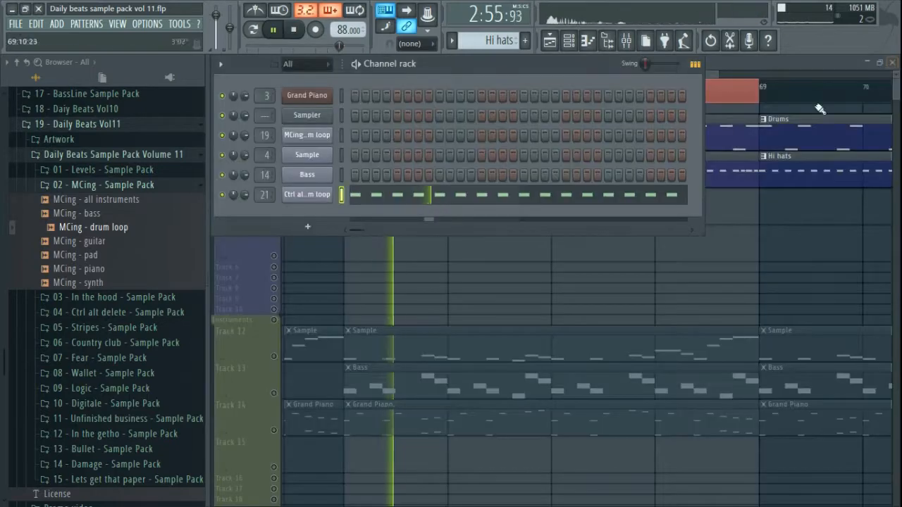
{"action": "left_click", "coordinate": [726, 64]}
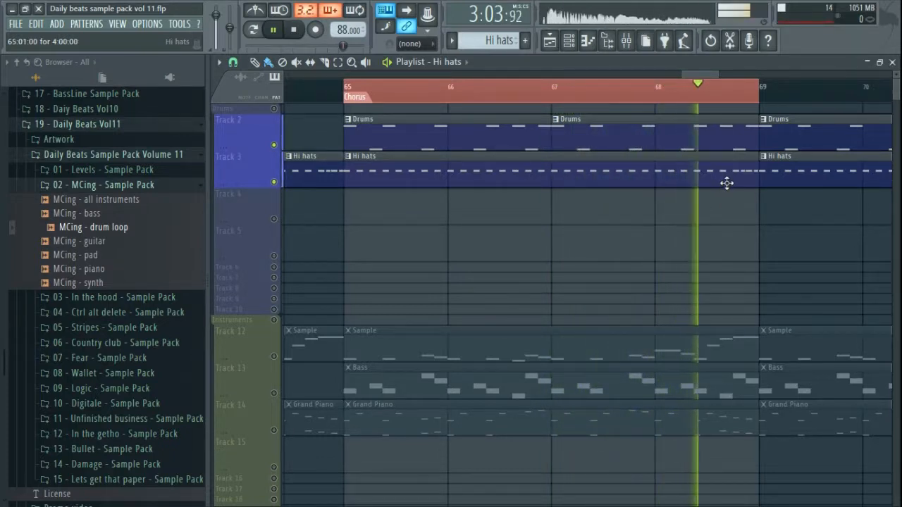
{"action": "key", "text": "space"}
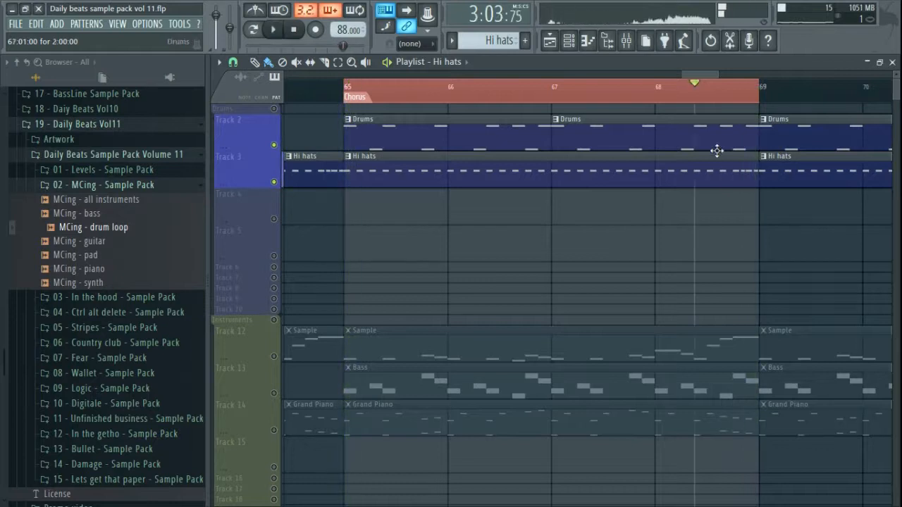
Solo the Sample track in the Playlist and unmute the Hi hats and Drums tracks alongside it
{"action": "right_click", "coordinate": [394, 281]}
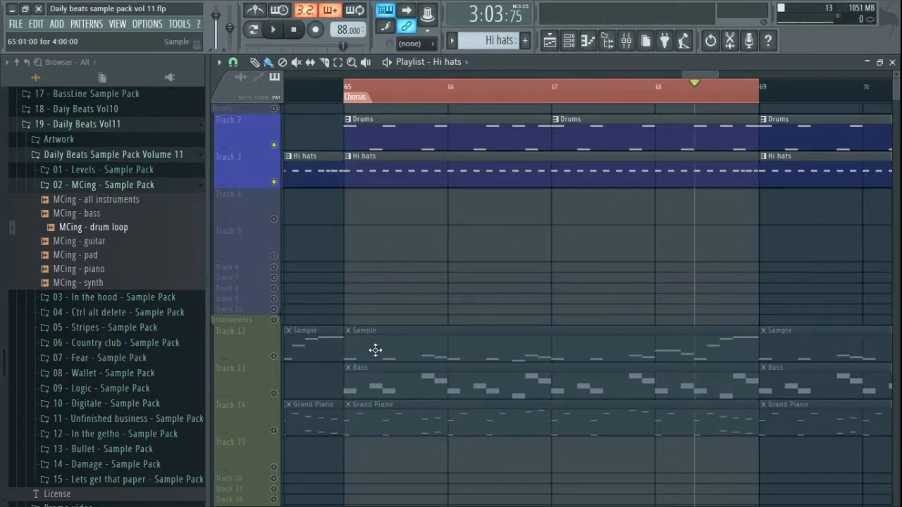
{"action": "left_click", "coordinate": [281, 360]}
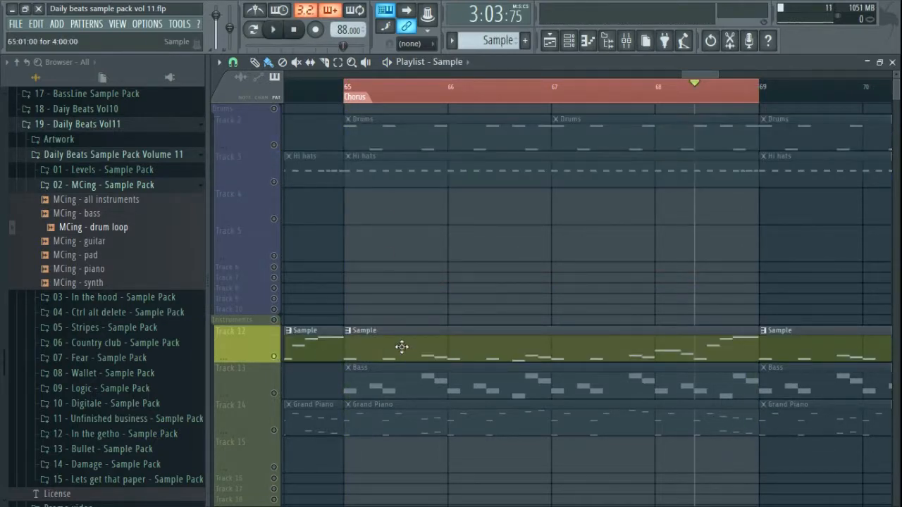
{"action": "left_click", "coordinate": [276, 182]}
{"action": "left_click", "coordinate": [275, 146]}
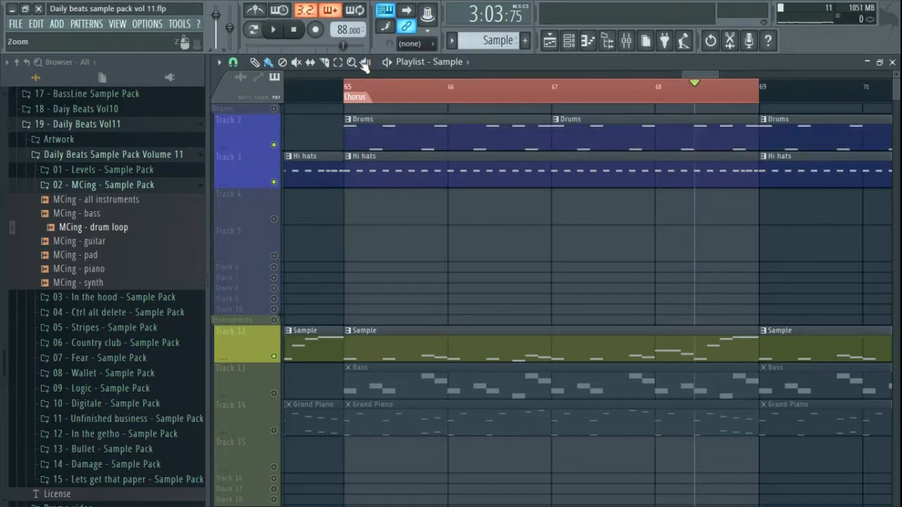
Switch to pattern mode, close the Playlist, and open the Sample channel's Slicex clear of the browser
{"action": "left_click", "coordinate": [294, 29]}
{"action": "left_click", "coordinate": [253, 29]}
{"action": "left_click", "coordinate": [892, 62]}
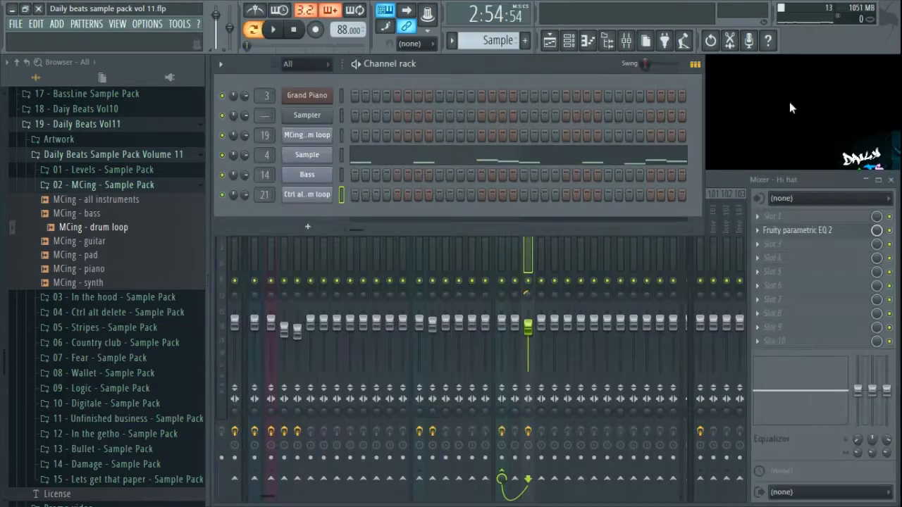
{"action": "left_click", "coordinate": [308, 155]}
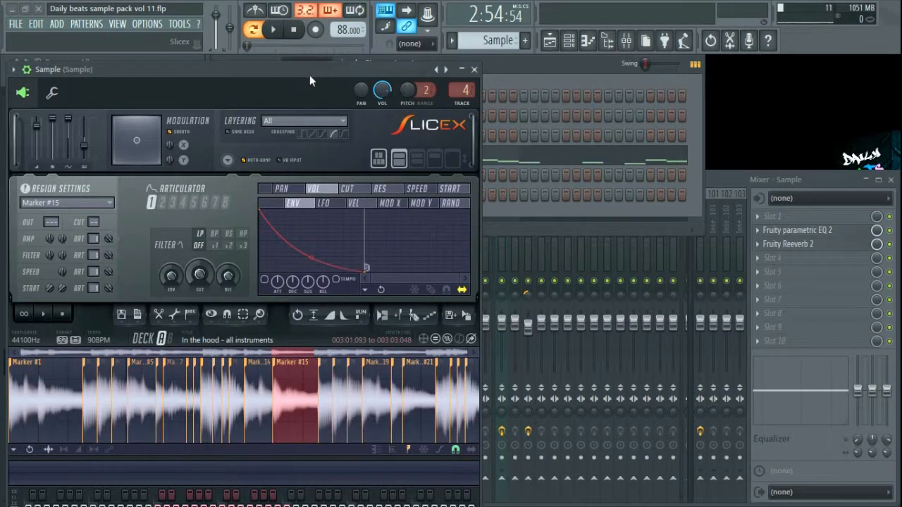
{"action": "left_click_drag", "start_coordinate": [309, 74], "coordinate": [543, 76]}
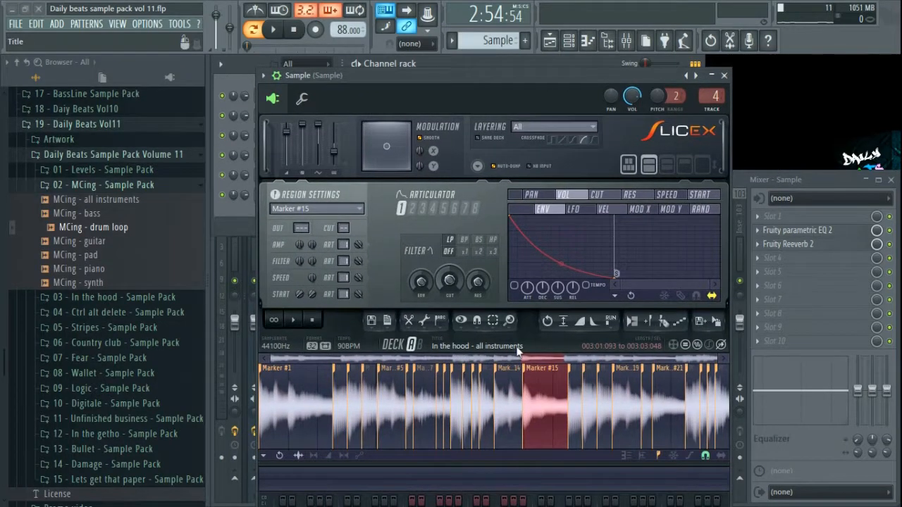
Expand the 03 - In the hood - Sample Pack folder, preview In the hood - all instruments, and close Slicex
{"action": "left_click", "coordinate": [141, 185]}
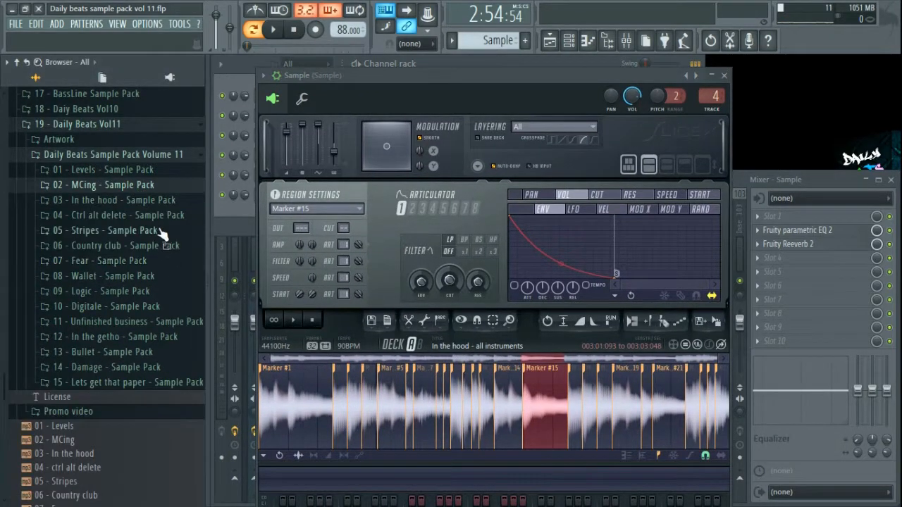
{"action": "left_click", "coordinate": [145, 200]}
{"action": "left_click", "coordinate": [154, 216]}
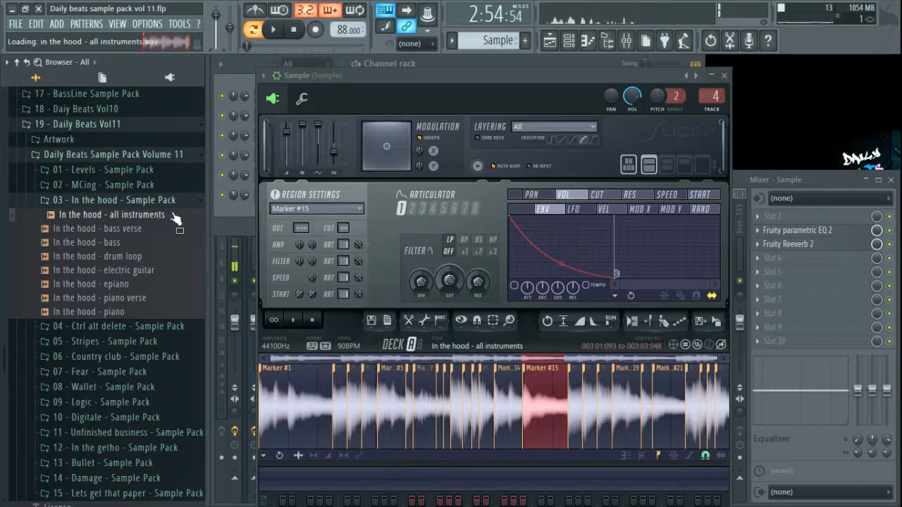
{"action": "left_click", "coordinate": [724, 76]}
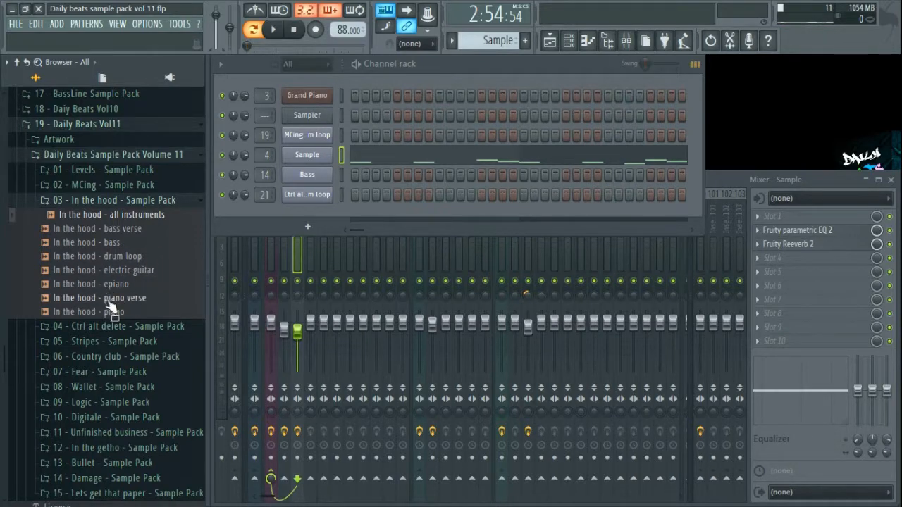
Bring the mixer forward, reopen the Sample channel's Slicex, copy its pitch slider value, and close it
{"action": "left_click", "coordinate": [713, 182]}
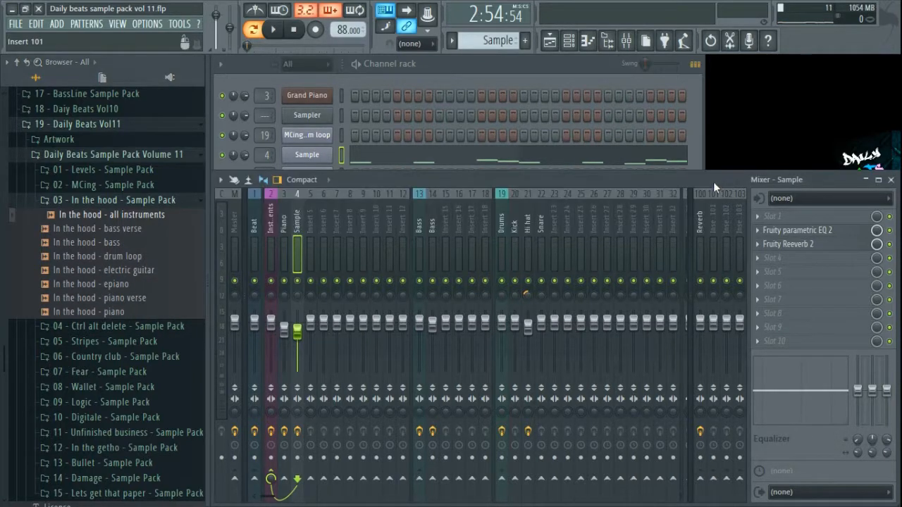
{"action": "left_click", "coordinate": [295, 158]}
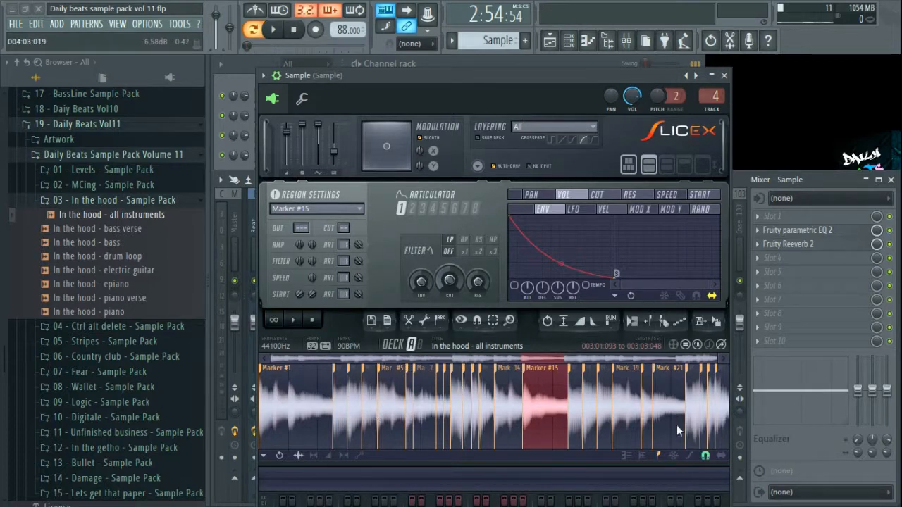
{"action": "right_click", "coordinate": [338, 155]}
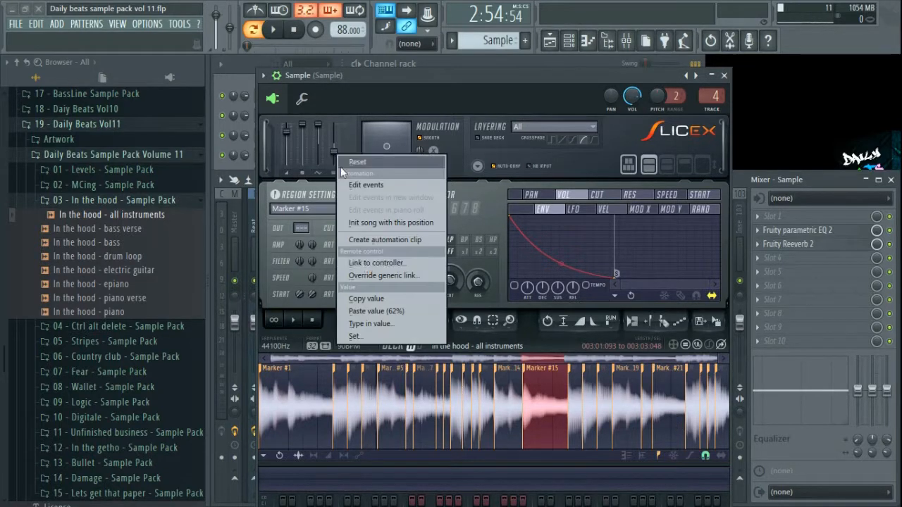
{"action": "left_click", "coordinate": [381, 300]}
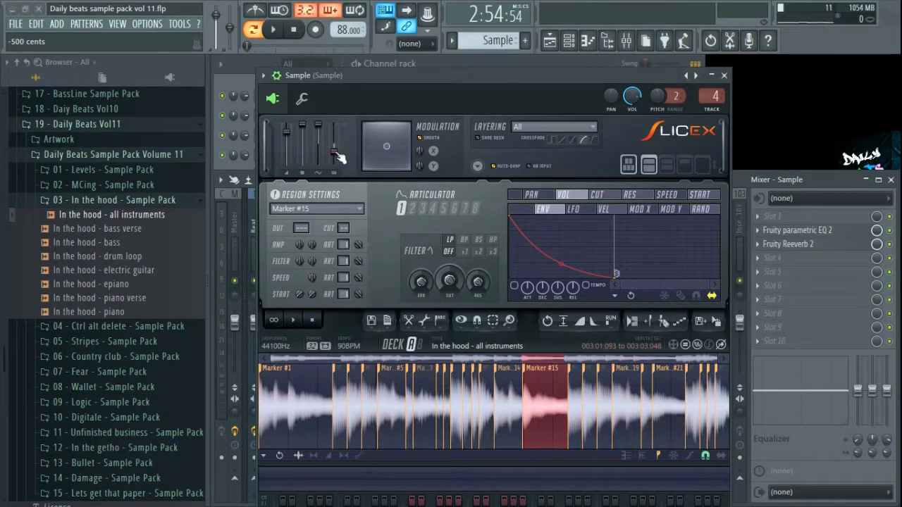
{"action": "left_click", "coordinate": [711, 76]}
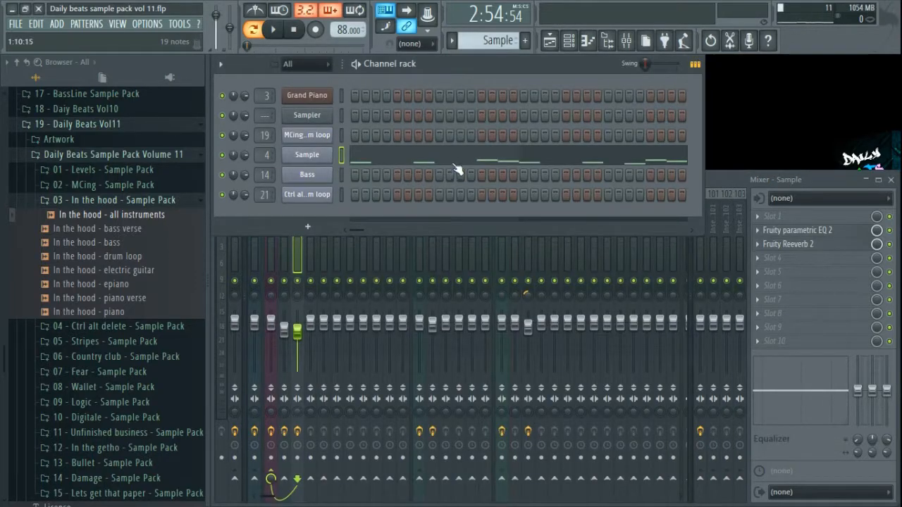
Open the Sample pattern in the piano roll, play it with all four bars of slice notes in view, and close it
{"action": "left_click", "coordinate": [456, 169]}
{"action": "key", "text": "space"}
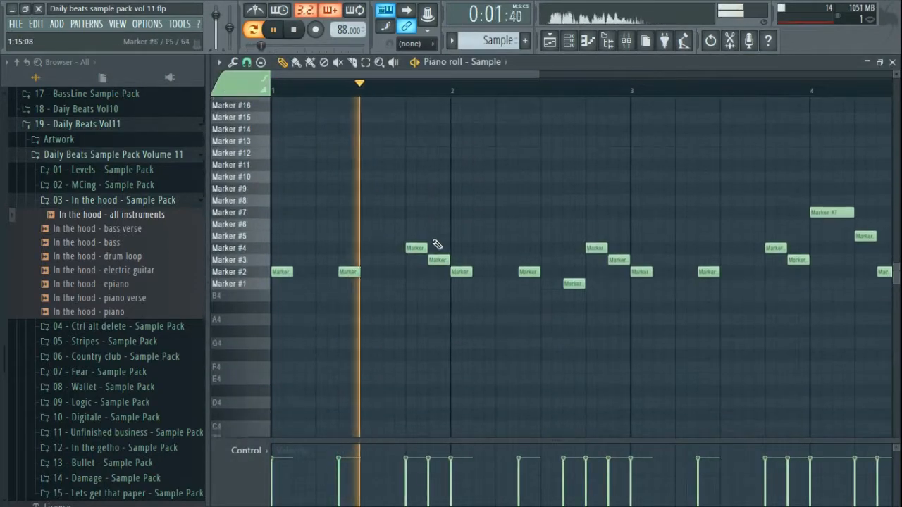
{"action": "scroll", "coordinate": [437, 244], "scroll_direction": "up", "scroll_amount": 2}
{"action": "scroll", "coordinate": [437, 243], "scroll_direction": "down", "scroll_amount": 3}
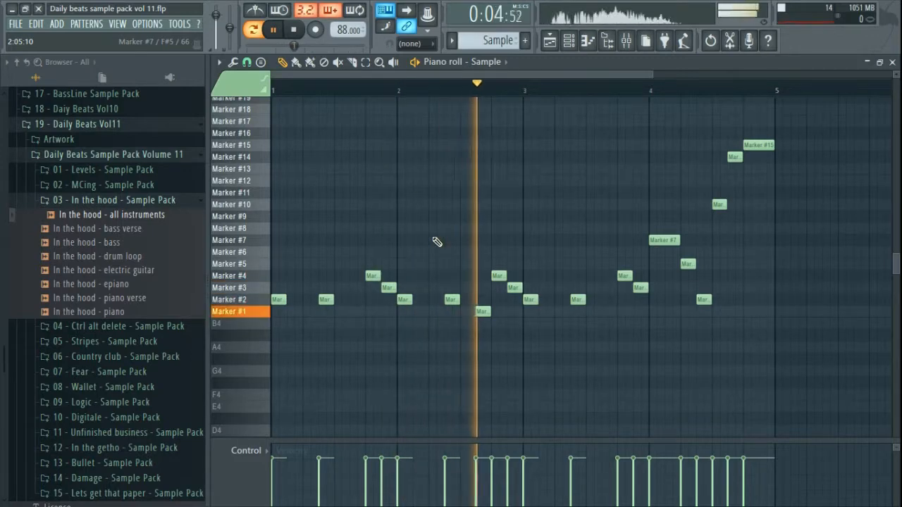
{"action": "left_click", "coordinate": [892, 62]}
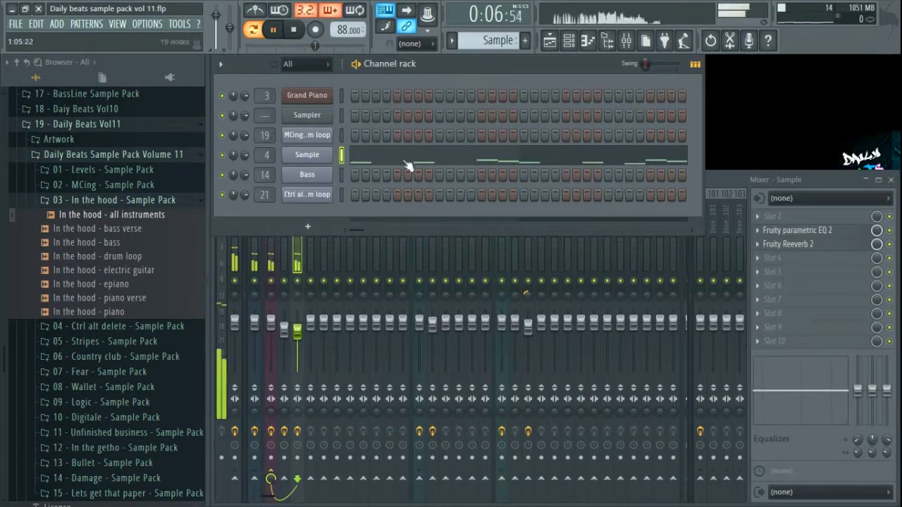
Open the Sample channel's Slicex during playback to watch the triggered slices, close it, and stop
{"action": "left_click", "coordinate": [307, 154]}
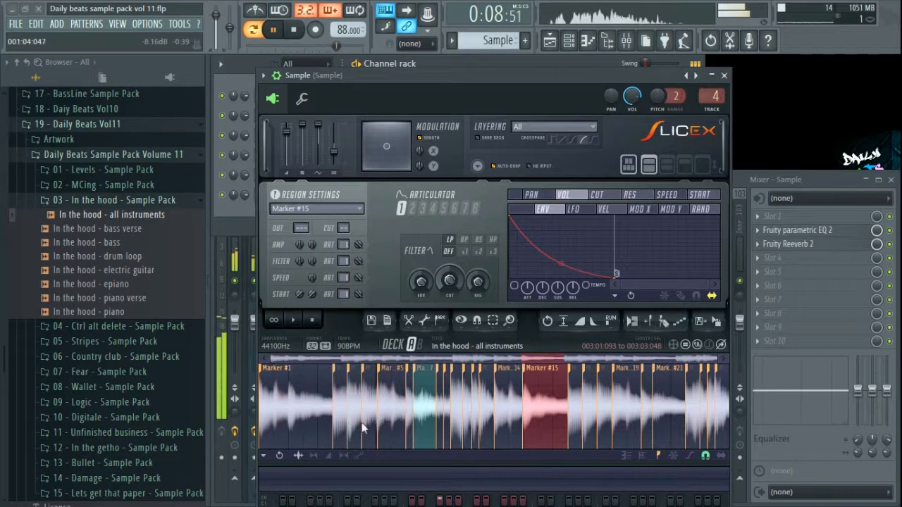
{"action": "left_click", "coordinate": [724, 75]}
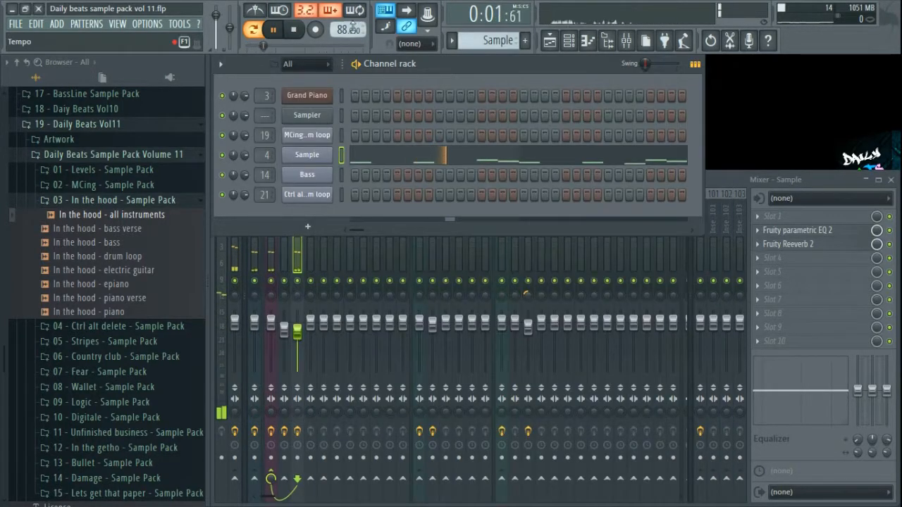
{"action": "left_click", "coordinate": [293, 29]}
Return to song mode and play the Chorus in the Playlist with Drums, Hi hats and Sample, then close it and stop
{"action": "left_click", "coordinate": [253, 29]}
{"action": "left_click", "coordinate": [549, 42]}
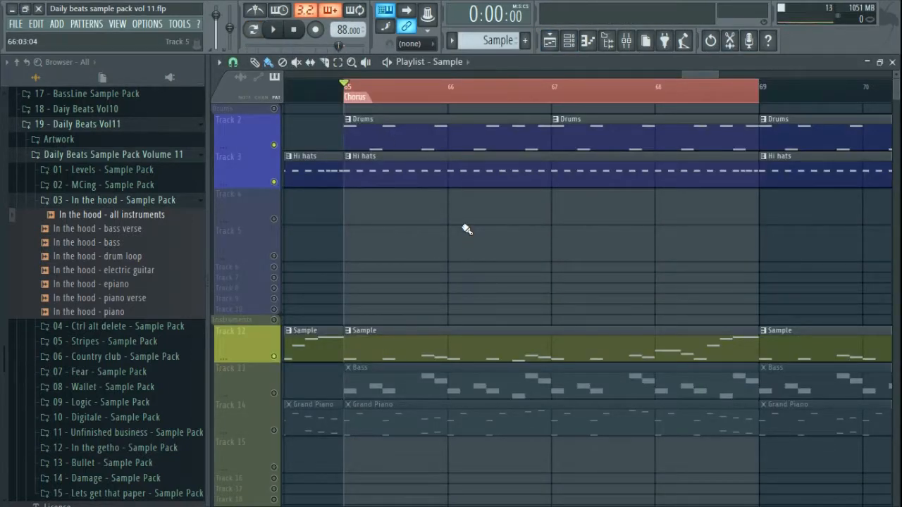
{"action": "key", "text": "space"}
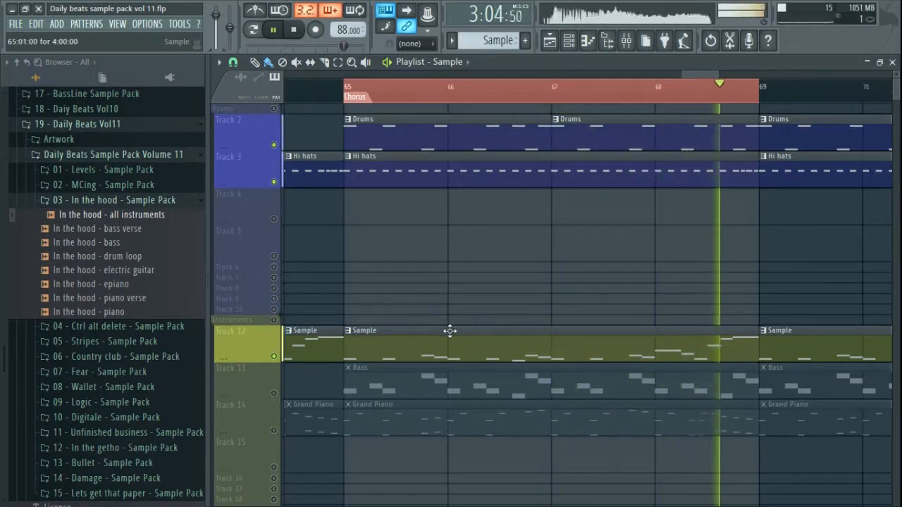
{"action": "left_click", "coordinate": [892, 64]}
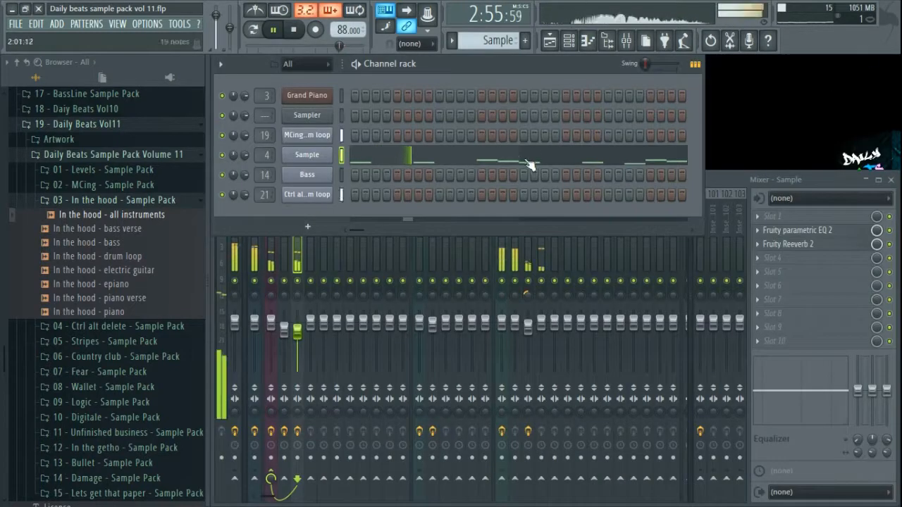
{"action": "key", "text": "space"}
Open Fruity parametric EQ 2 on the Sample insert, inspect the band 1 low cut and band 3 boost, and close it
{"action": "left_click", "coordinate": [739, 180]}
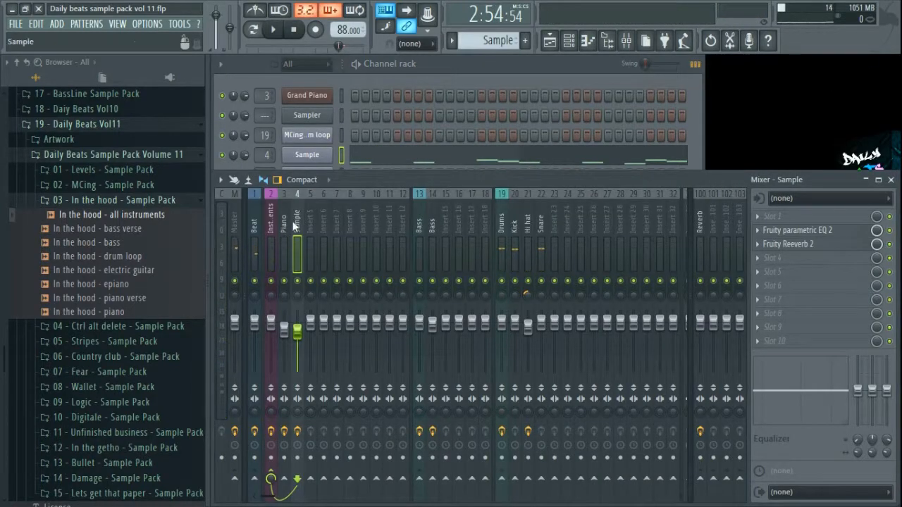
{"action": "left_click", "coordinate": [813, 236]}
{"action": "left_click_drag", "start_coordinate": [92, 193], "coordinate": [82, 260]}
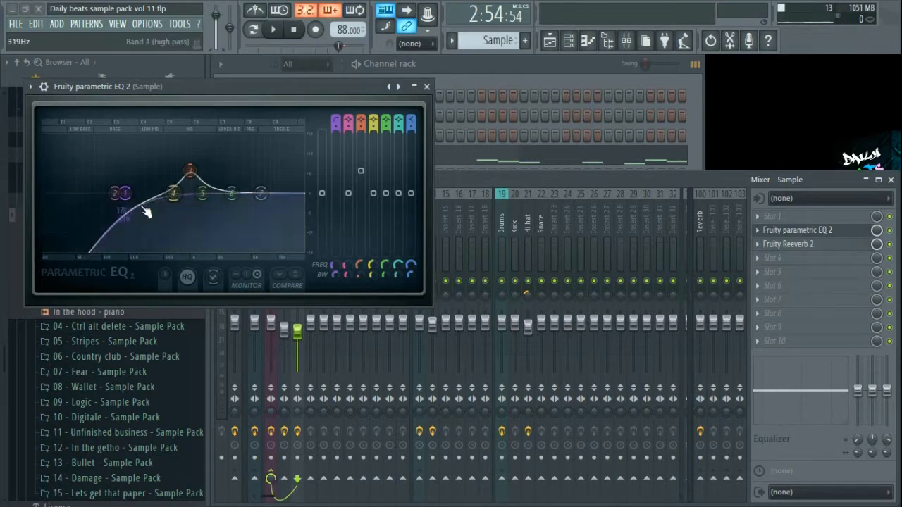
{"action": "left_click_drag", "start_coordinate": [145, 212], "coordinate": [106, 233]}
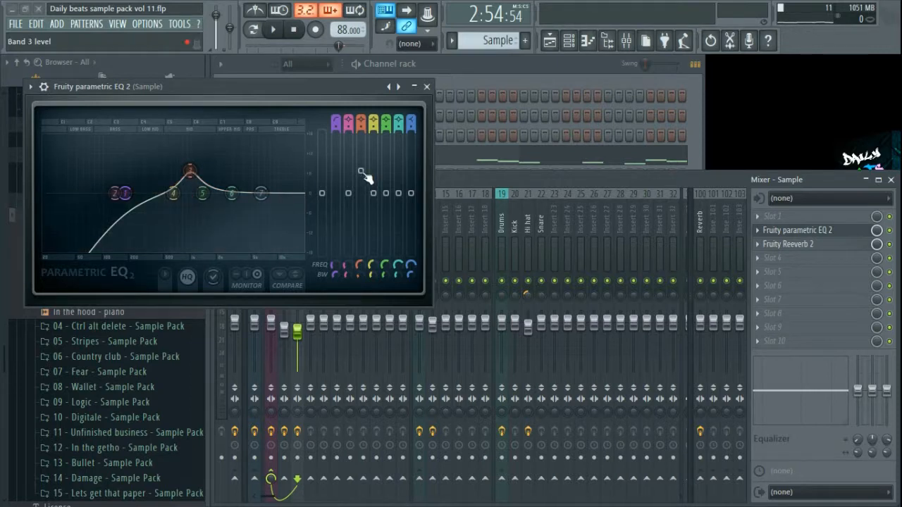
{"action": "left_click_drag", "start_coordinate": [362, 173], "coordinate": [362, 172]}
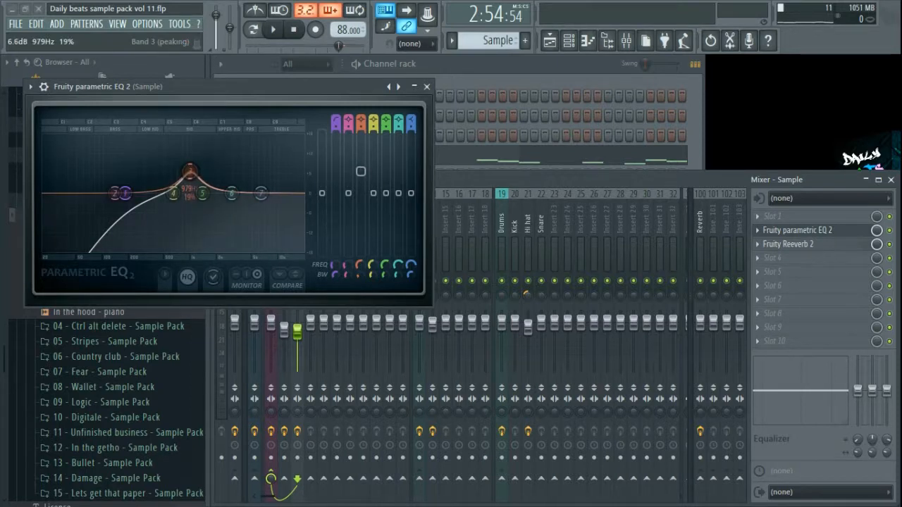
{"action": "left_click_drag", "start_coordinate": [362, 172], "coordinate": [362, 171]}
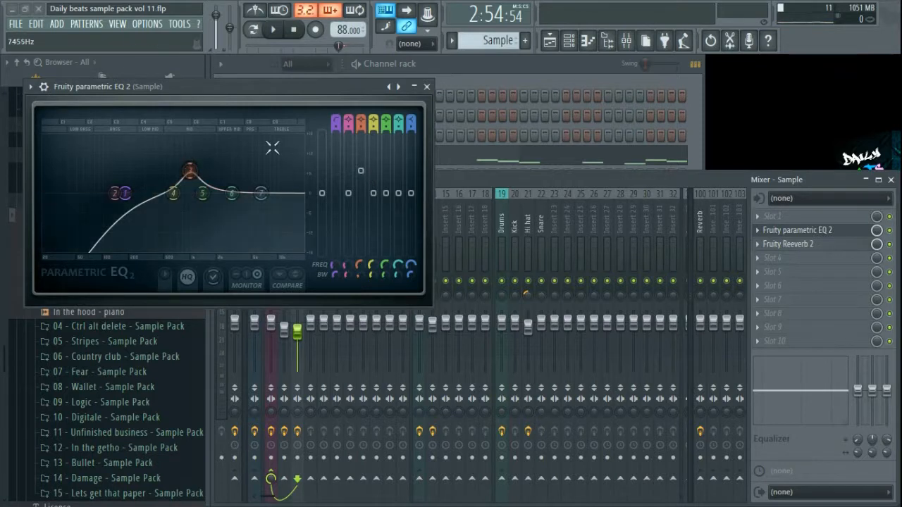
{"action": "left_click", "coordinate": [426, 87]}
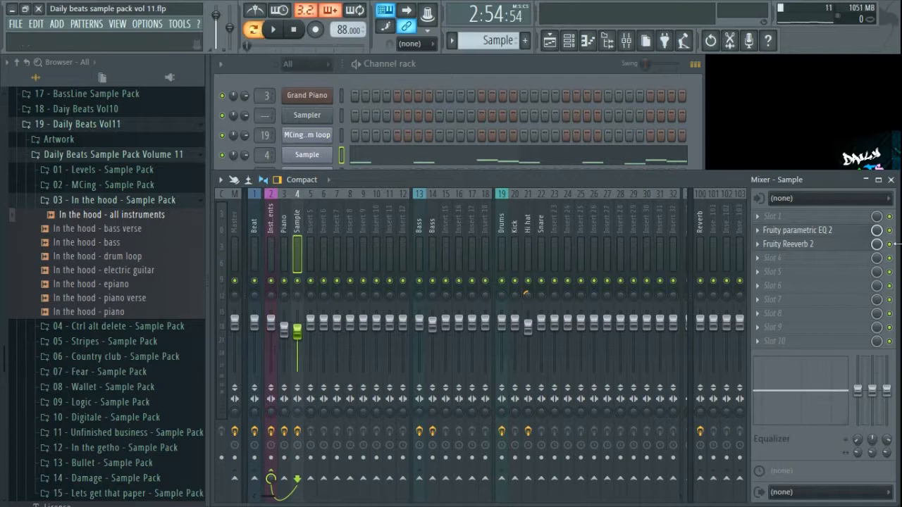
View the Sample insert's Fruity Reeverb 2, and compare the pattern without effects and with only Fruity parametric EQ 2 enabled
{"action": "left_click", "coordinate": [803, 247]}
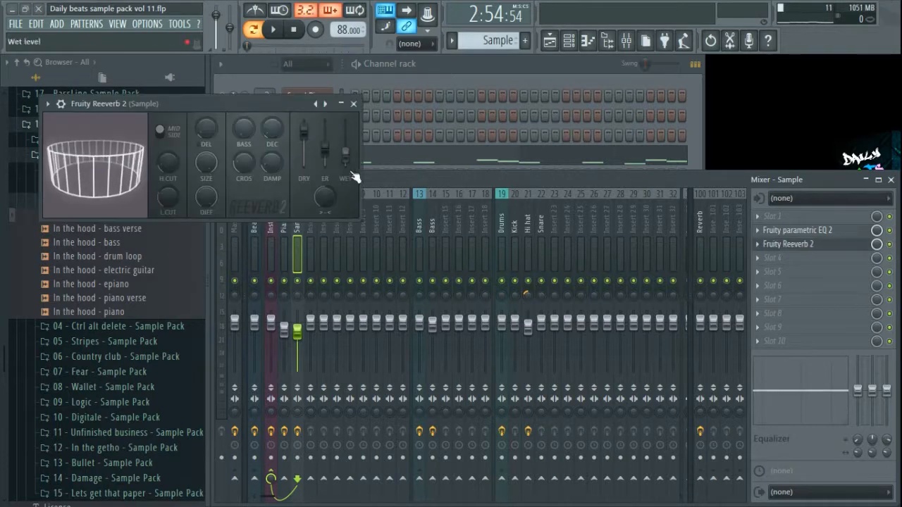
{"action": "left_click", "coordinate": [354, 104]}
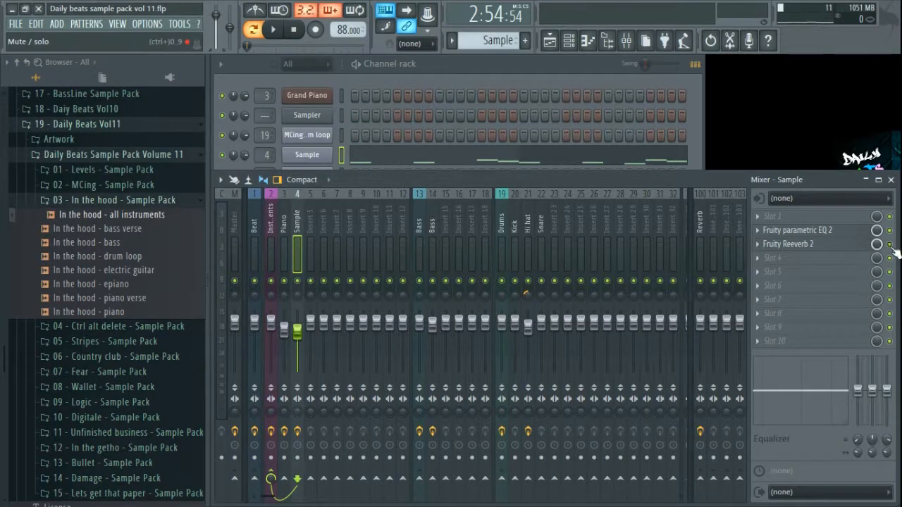
{"action": "key", "text": "space"}
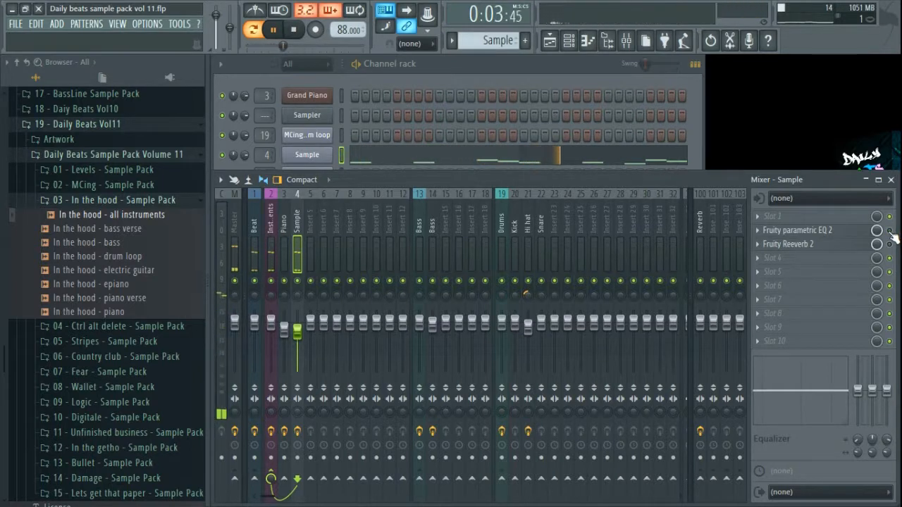
{"action": "key", "text": "space"}
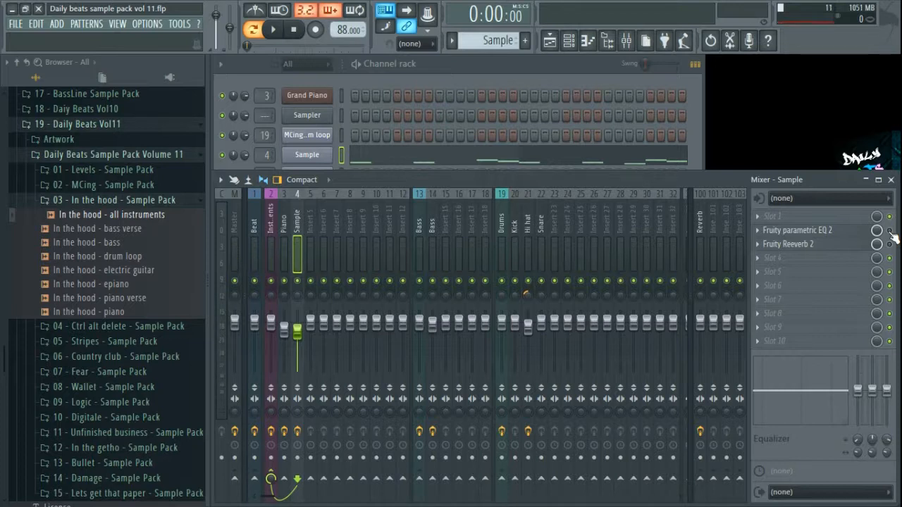
{"action": "key", "text": "space"}
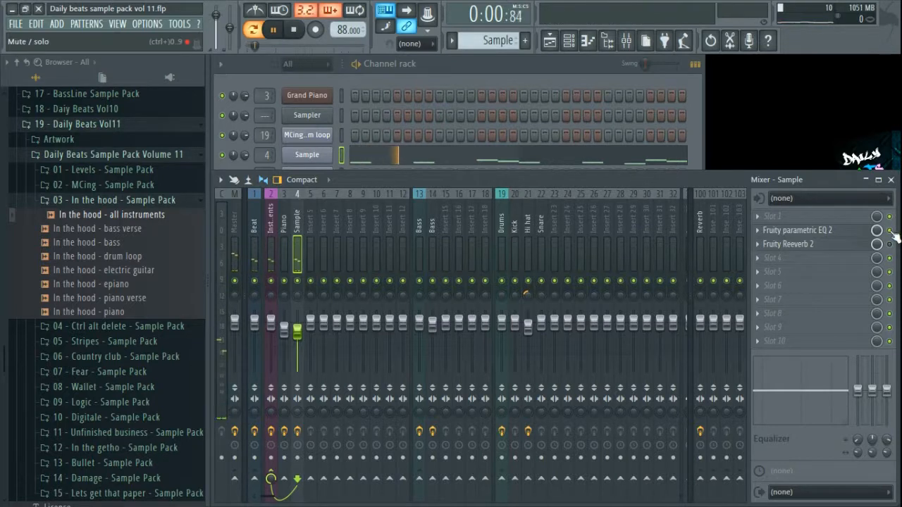
{"action": "key", "text": "space"}
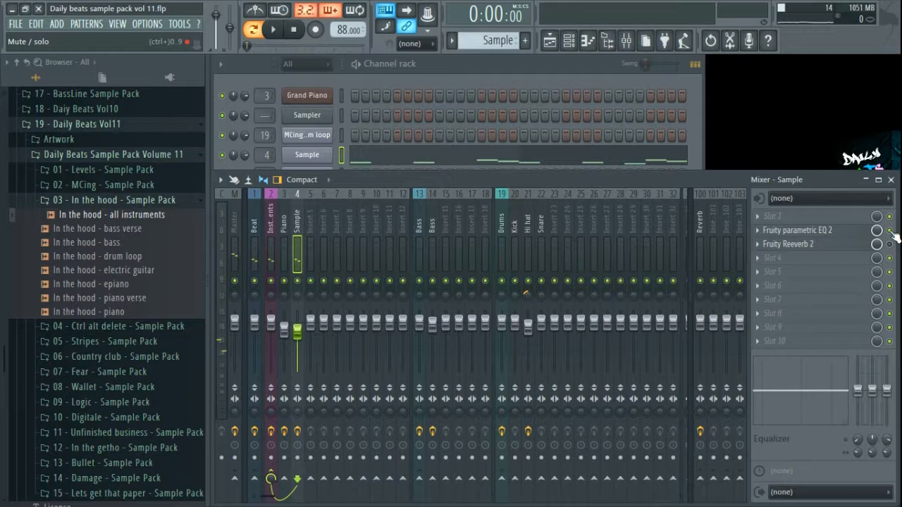
{"action": "key", "text": "space"}
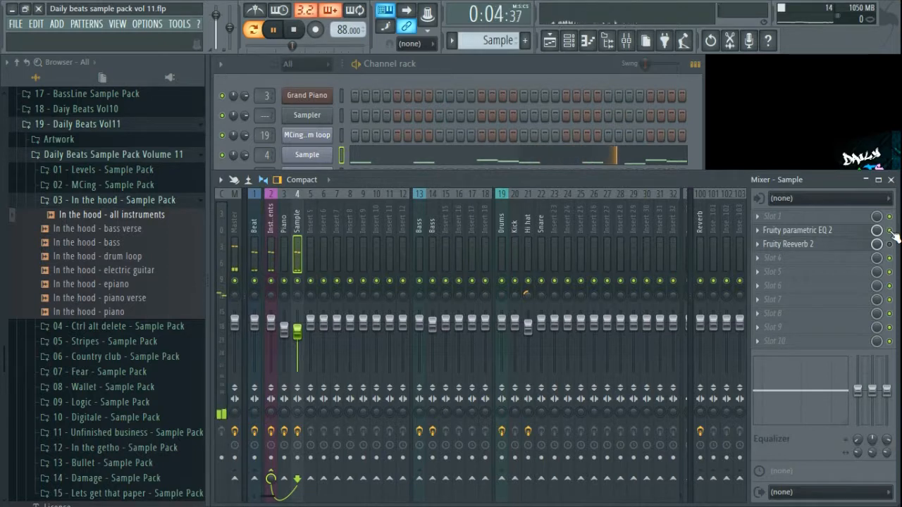
{"action": "key", "text": "space"}
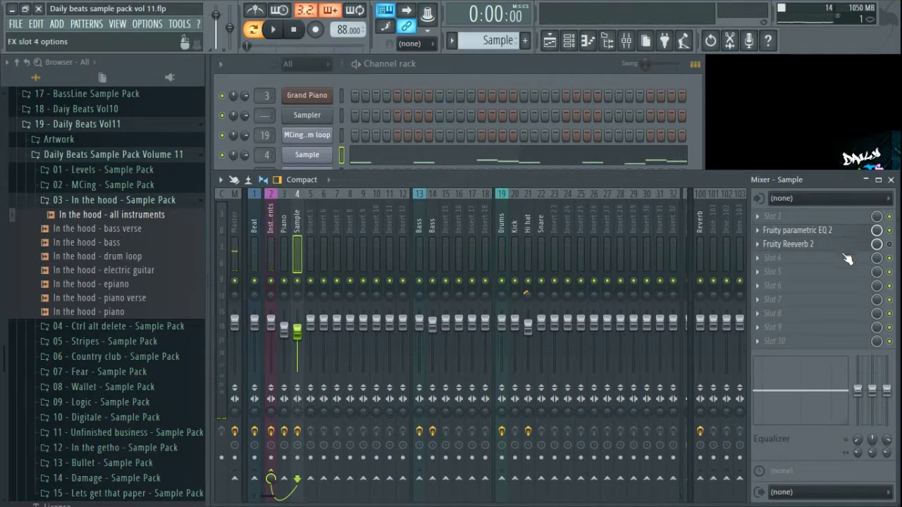
Examine the low cut, room size, stereo separation and wet level in the Sample insert's Fruity Reeverb 2, trying a size of 11, and close it
{"action": "left_click", "coordinate": [853, 251]}
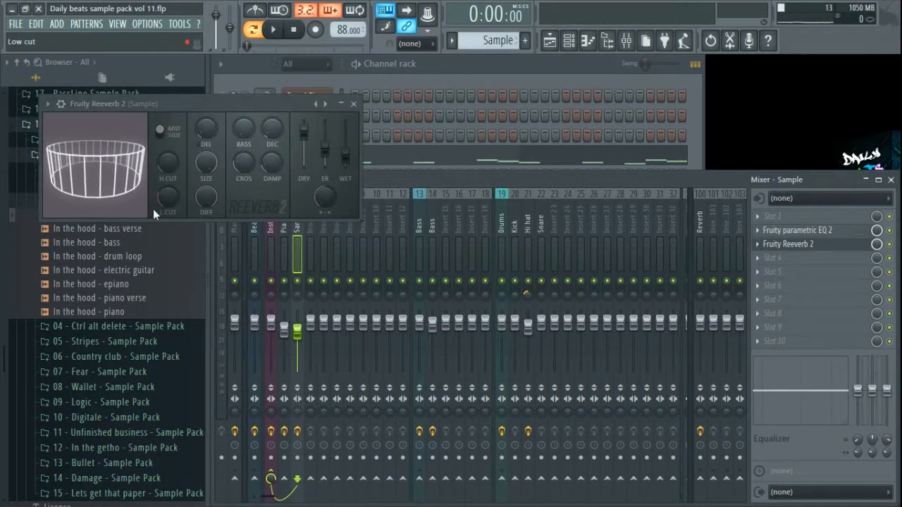
{"action": "left_click_drag", "start_coordinate": [168, 198], "coordinate": [169, 185]}
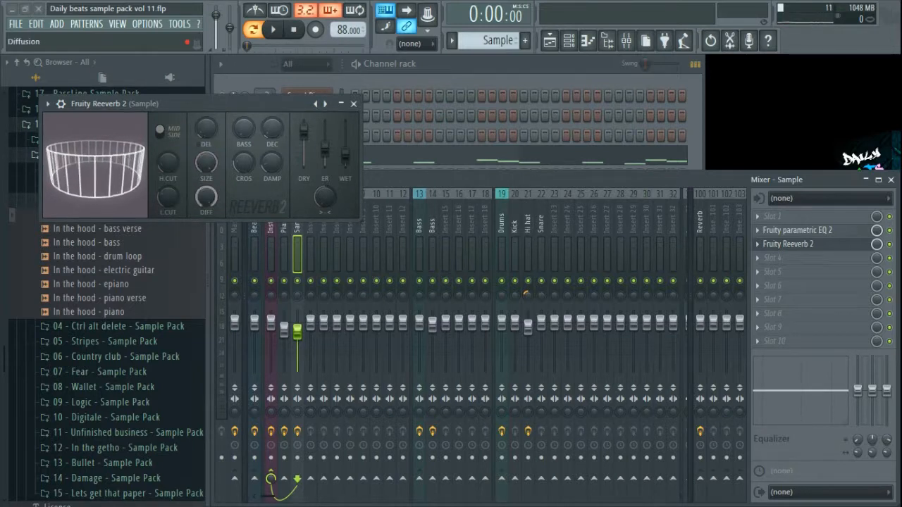
{"action": "left_click_drag", "start_coordinate": [205, 162], "coordinate": [205, 204]}
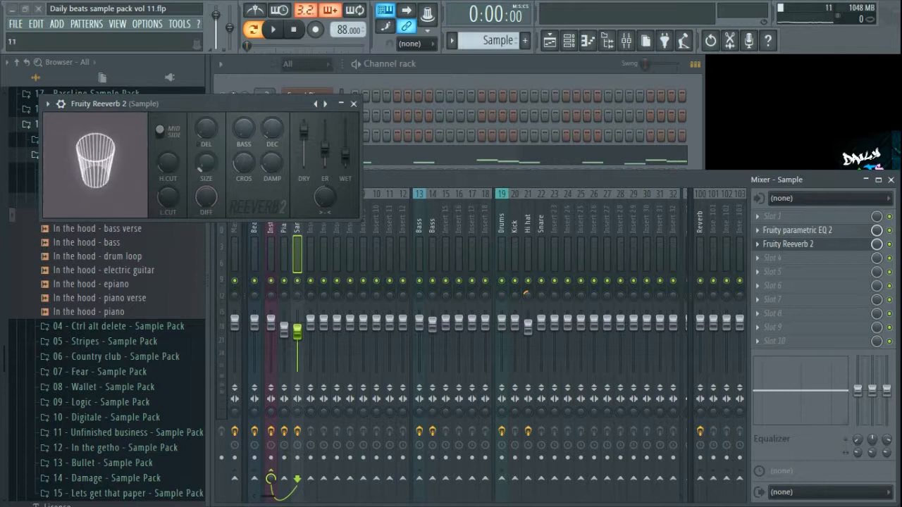
{"action": "left_click_drag", "start_coordinate": [109, 169], "coordinate": [134, 178]}
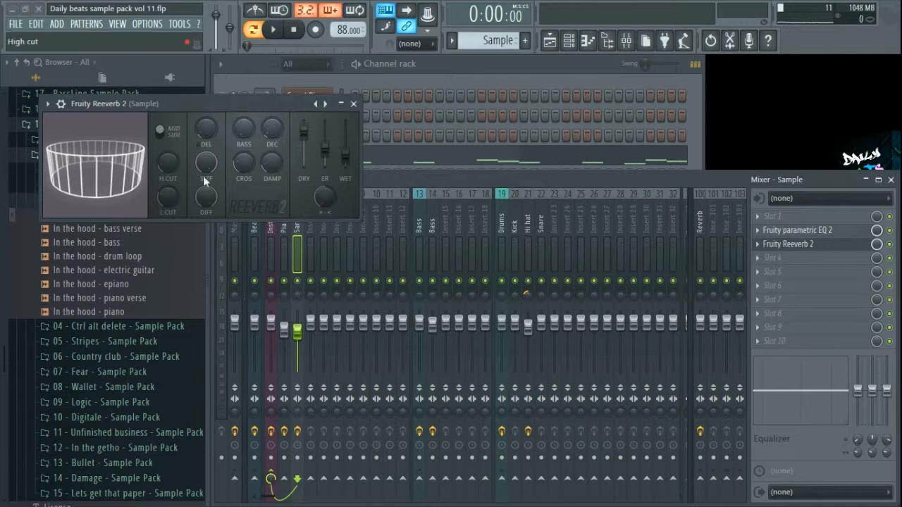
{"action": "left_click_drag", "start_coordinate": [325, 195], "coordinate": [324, 220]}
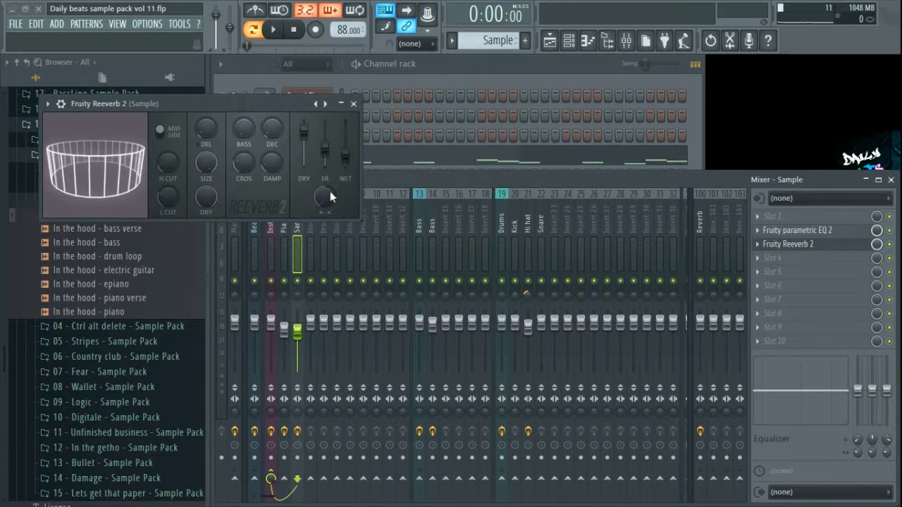
{"action": "left_click_drag", "start_coordinate": [345, 156], "coordinate": [345, 155]}
{"action": "left_click", "coordinate": [355, 103]}
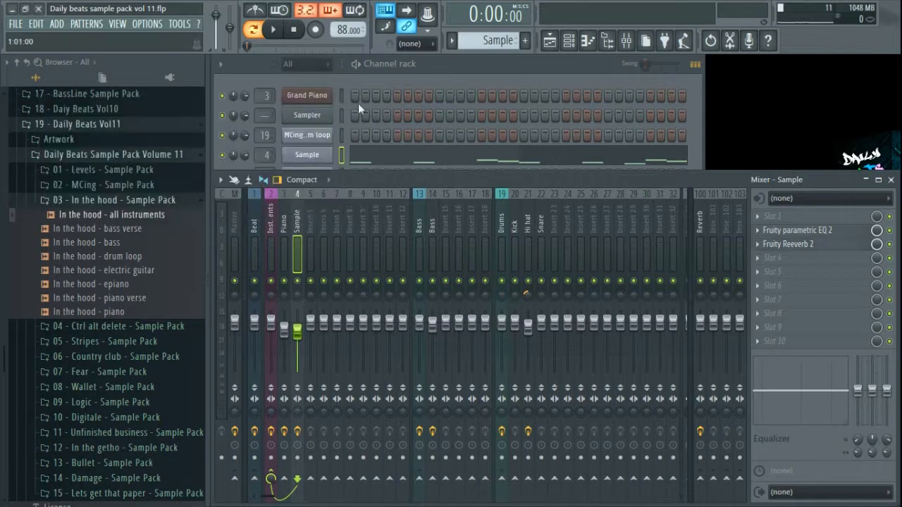
Play the Sample pattern with both insert effects enabled, bring the full Channel rack into view, and stop
{"action": "key", "text": "space"}
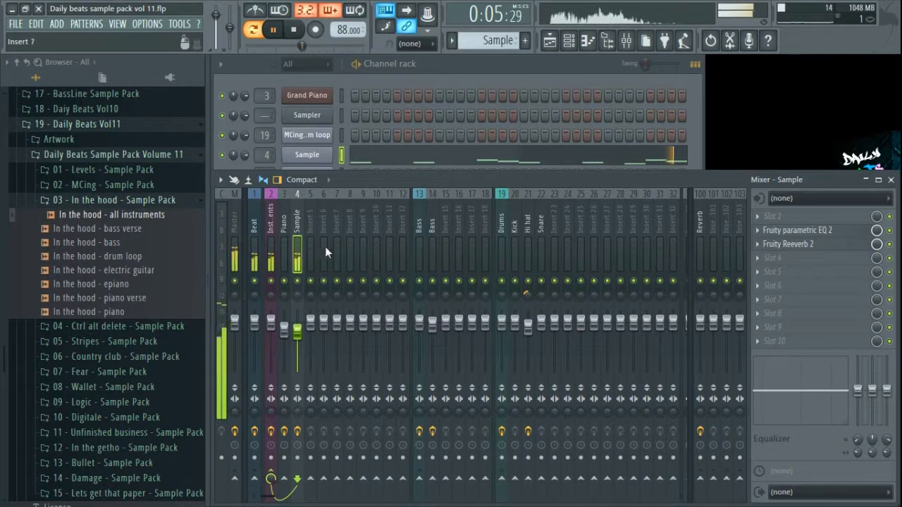
{"action": "left_click", "coordinate": [473, 65]}
{"action": "key", "text": "space"}
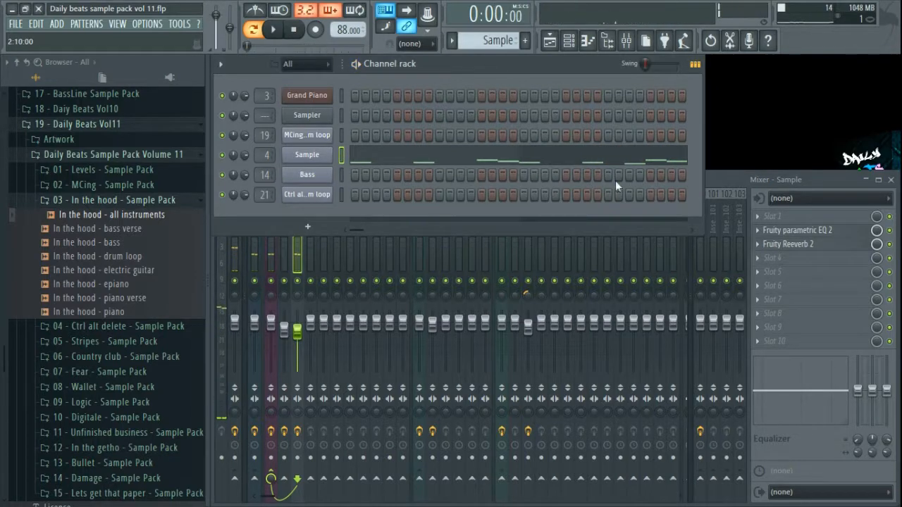
Unmute the Bass track in the Playlist, close it, and briefly play the Chorus in song mode
{"action": "left_click", "coordinate": [547, 47]}
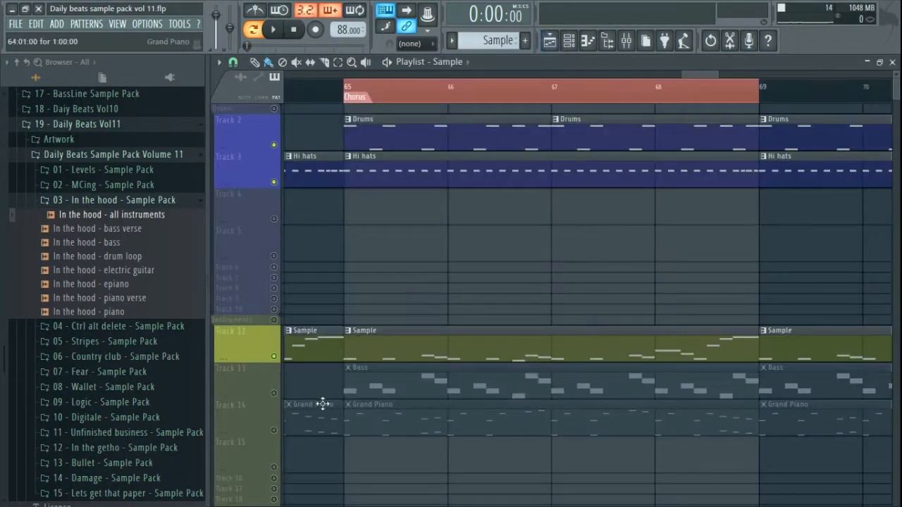
{"action": "left_click", "coordinate": [274, 393]}
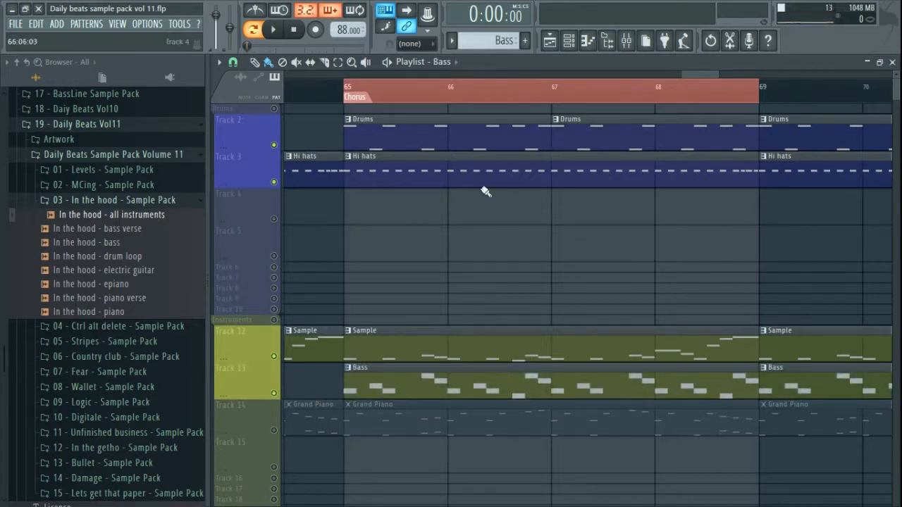
{"action": "left_click", "coordinate": [893, 62]}
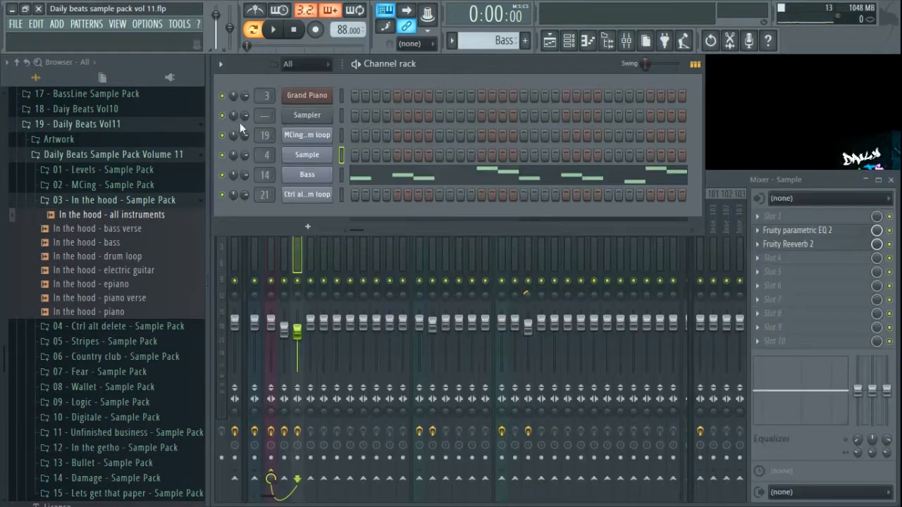
{"action": "left_click", "coordinate": [274, 30]}
{"action": "left_click", "coordinate": [275, 30]}
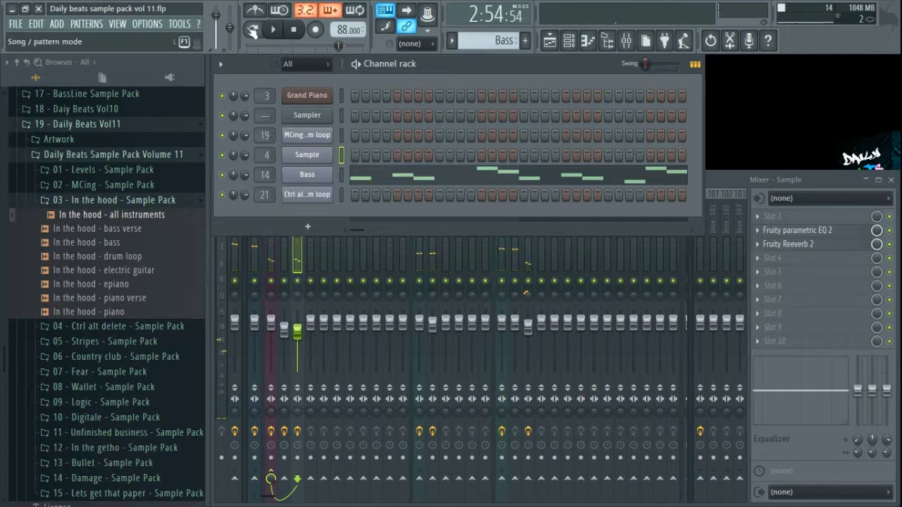
Open the Bass channel's Slicex, preview the In the hood - bass loop in the browser, check the Slicex master pitch, and close it
{"action": "left_click", "coordinate": [306, 175]}
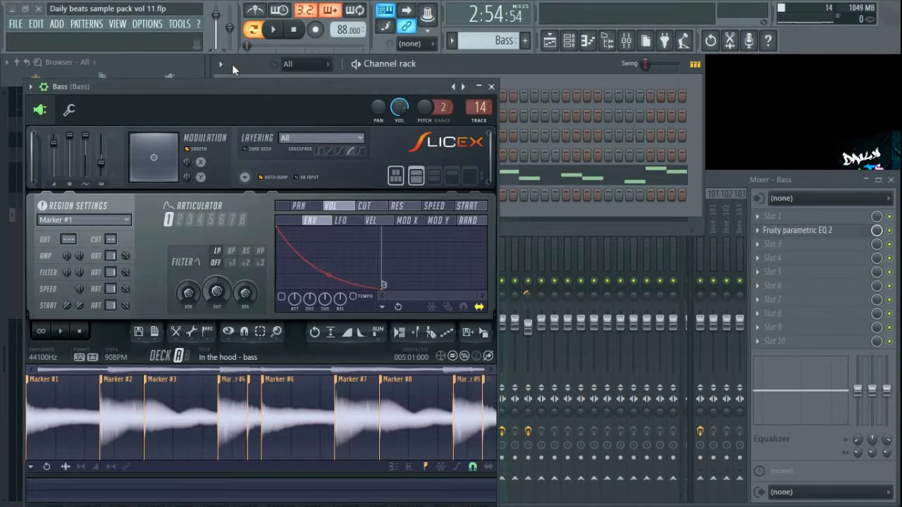
{"action": "left_click_drag", "start_coordinate": [239, 84], "coordinate": [534, 60]}
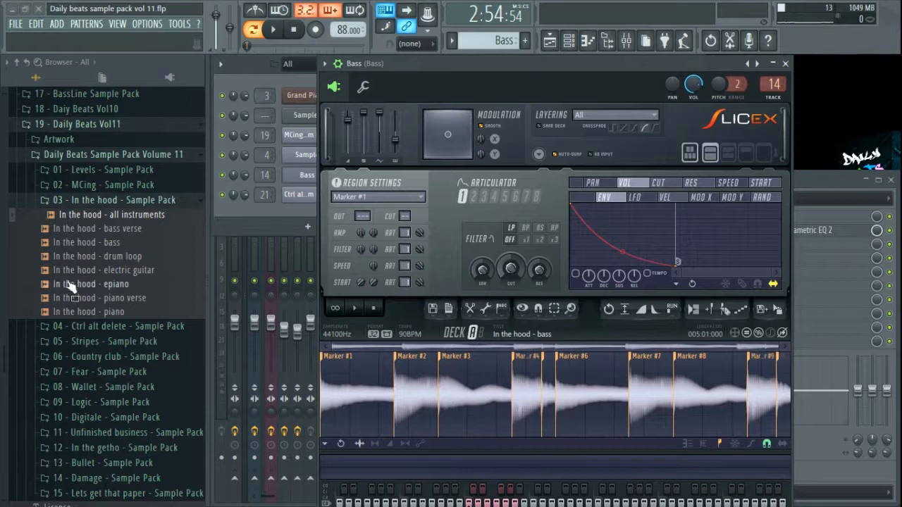
{"action": "left_click", "coordinate": [106, 243]}
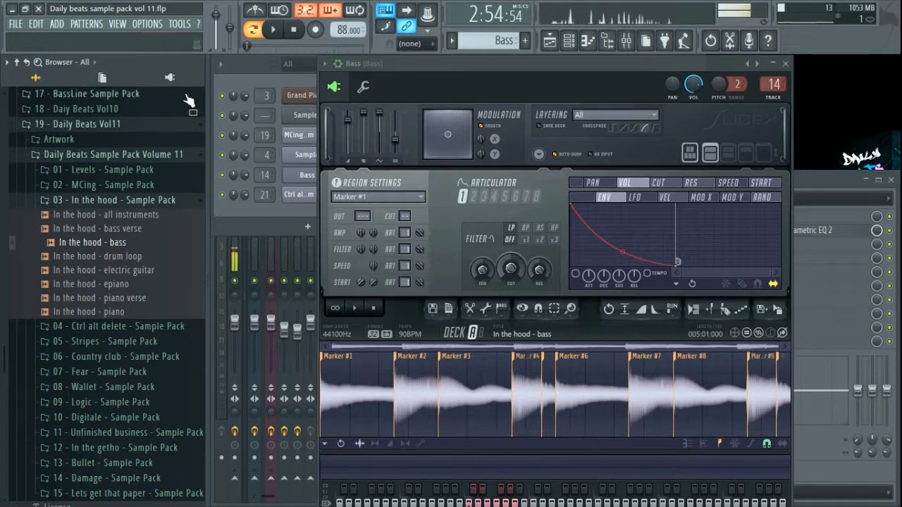
{"action": "left_click", "coordinate": [296, 30]}
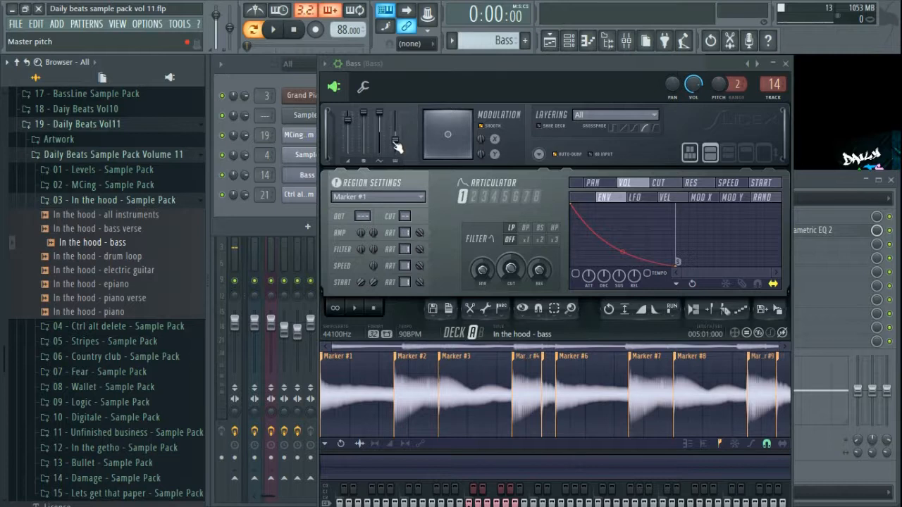
{"action": "left_click_drag", "start_coordinate": [399, 144], "coordinate": [399, 149]}
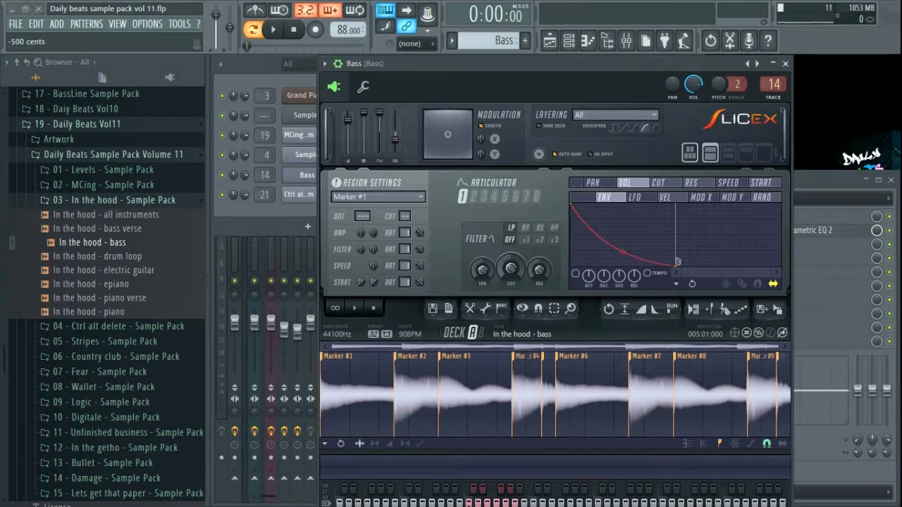
{"action": "left_click", "coordinate": [785, 64]}
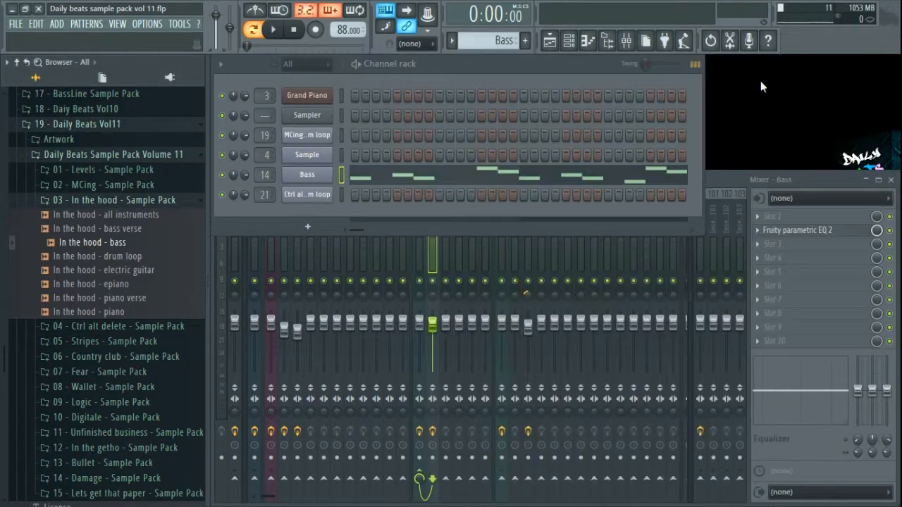
Open Fruity parametric EQ 2 on the Bass insert, compare the bass with it enabled and bypassed, inspect the band 2 cut, and close it
{"action": "left_click", "coordinate": [437, 252]}
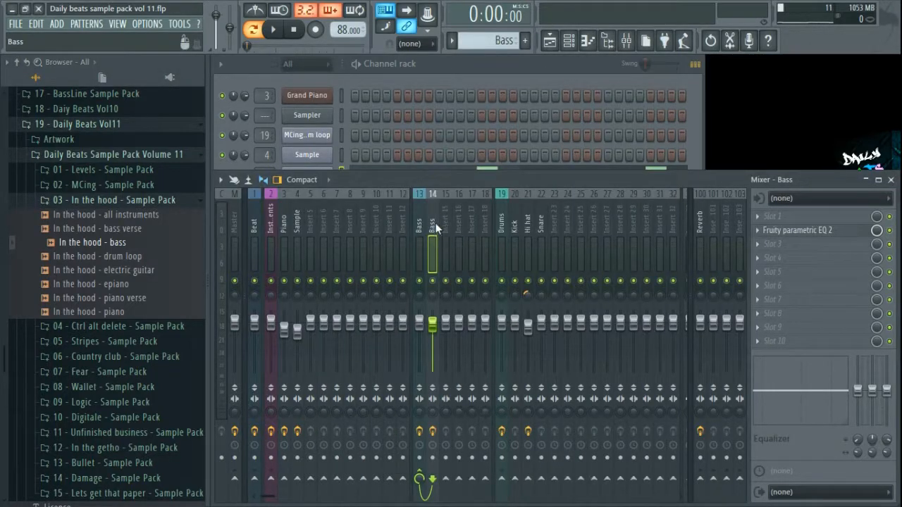
{"action": "left_click", "coordinate": [824, 232]}
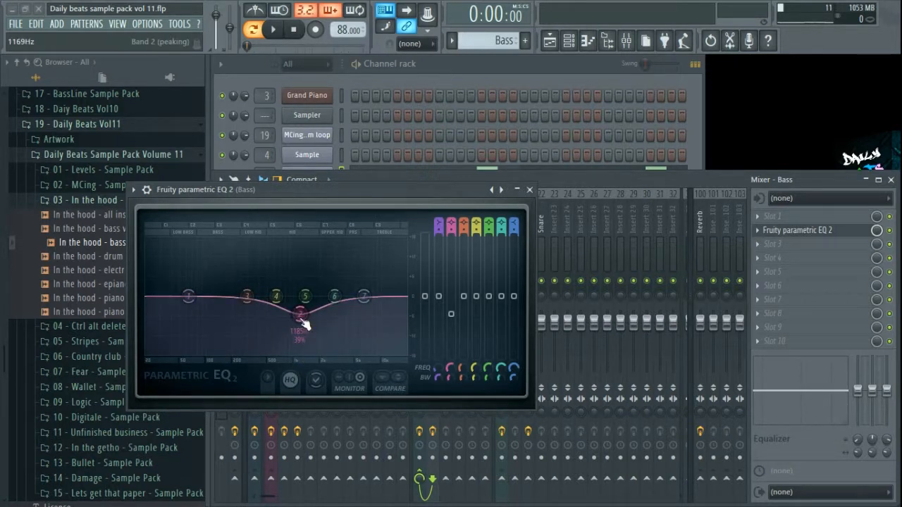
{"action": "key", "text": "space"}
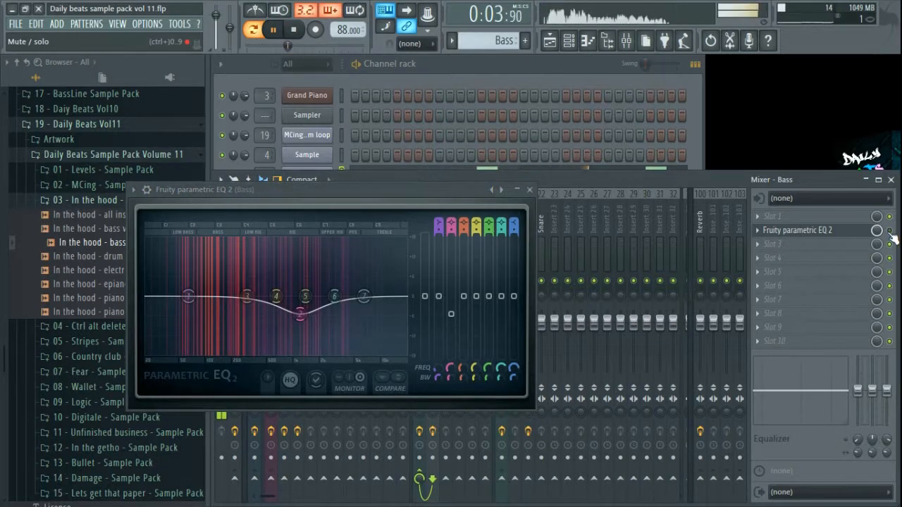
{"action": "key", "text": "space"}
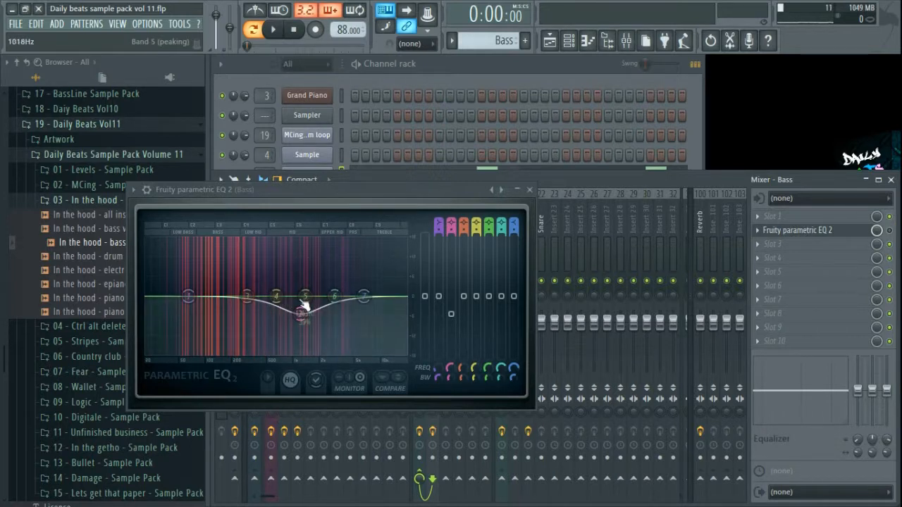
{"action": "left_click_drag", "start_coordinate": [303, 304], "coordinate": [296, 310]}
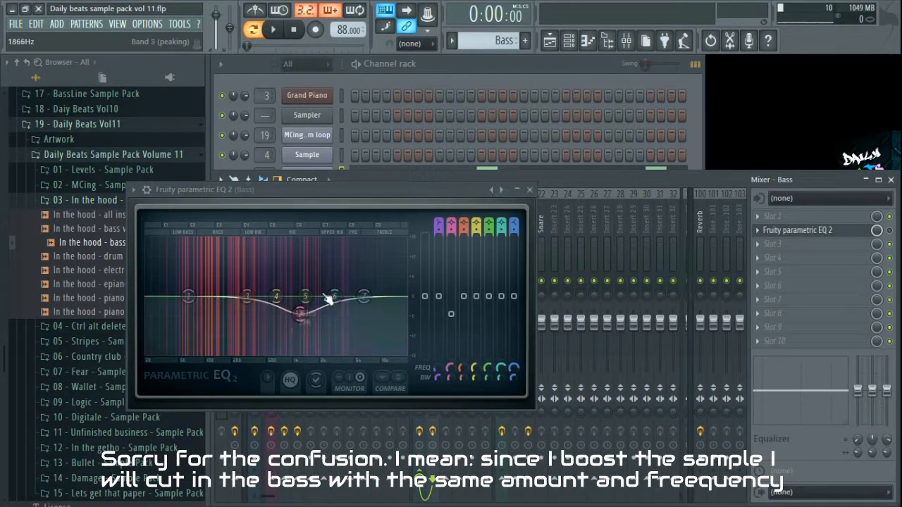
{"action": "left_click", "coordinate": [530, 190]}
Bring the Channel rack forward, play the Chorus in song mode, and check it in the Playlist before closing the Playlist
{"action": "left_click", "coordinate": [508, 76]}
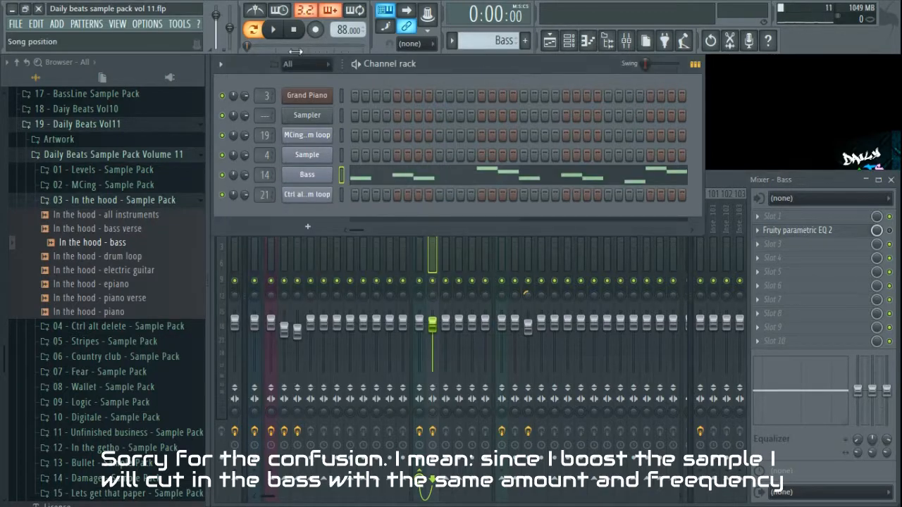
{"action": "key", "text": "space"}
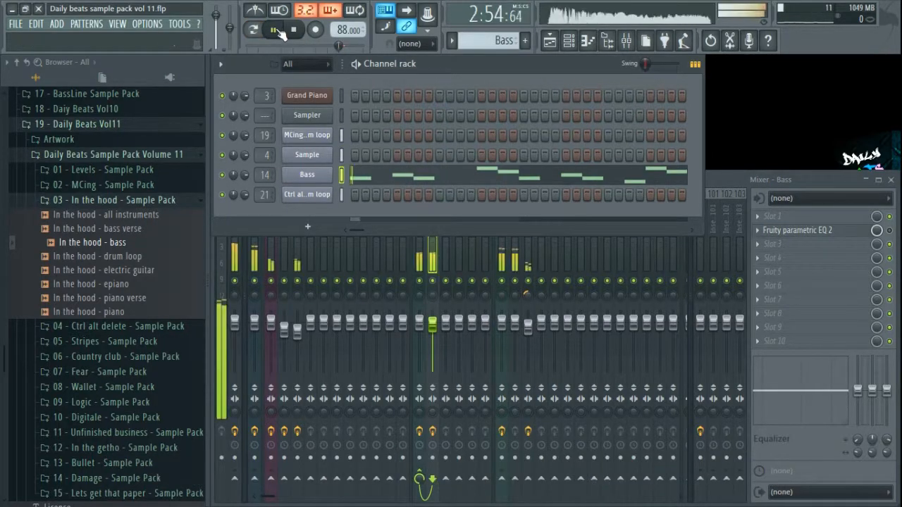
{"action": "left_click", "coordinate": [549, 41]}
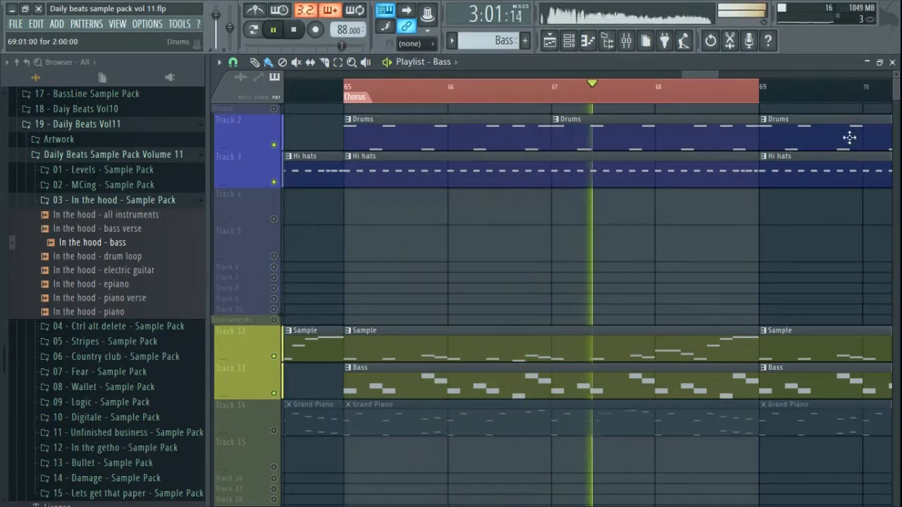
{"action": "left_click", "coordinate": [892, 63]}
Open and close the Bass channel's Slicex, and view the whole bass slice sequence in the Piano roll before closing it
{"action": "left_click", "coordinate": [307, 174]}
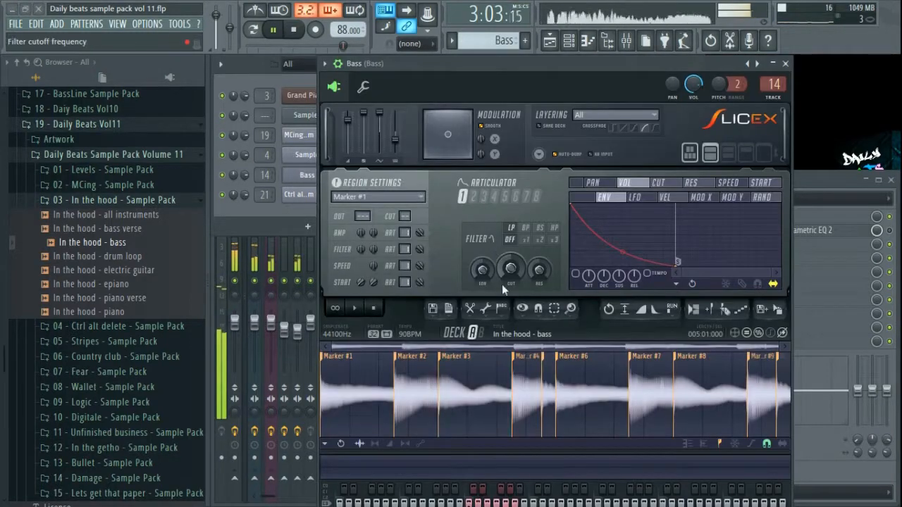
{"action": "left_click", "coordinate": [787, 65]}
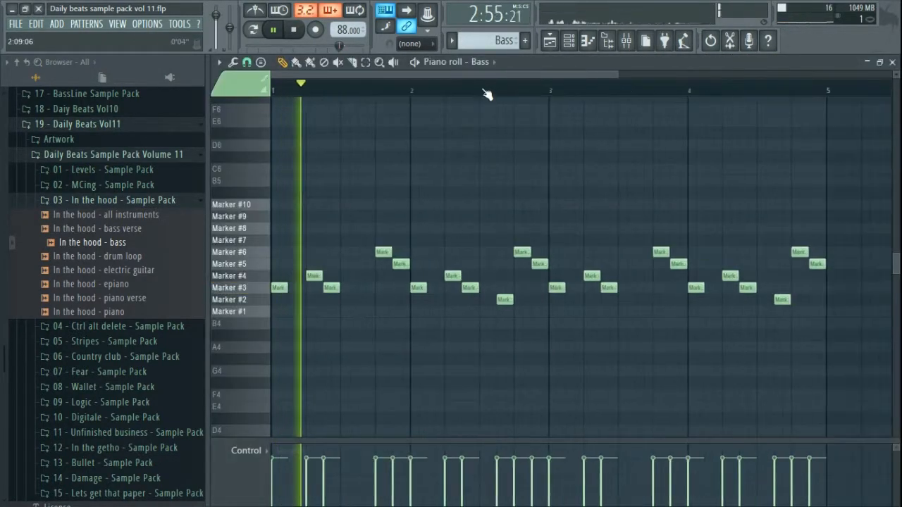
{"action": "scroll", "coordinate": [486, 94], "scroll_direction": "down", "scroll_amount": 2}
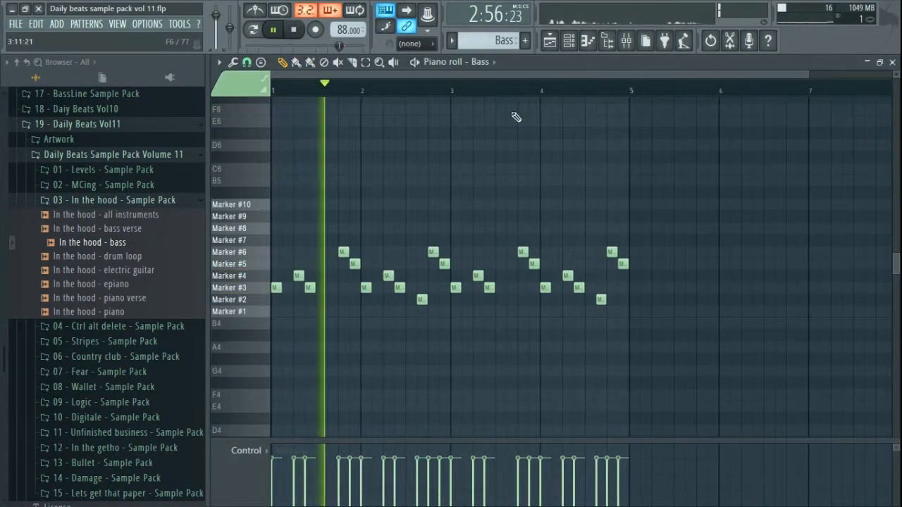
{"action": "left_click", "coordinate": [893, 62]}
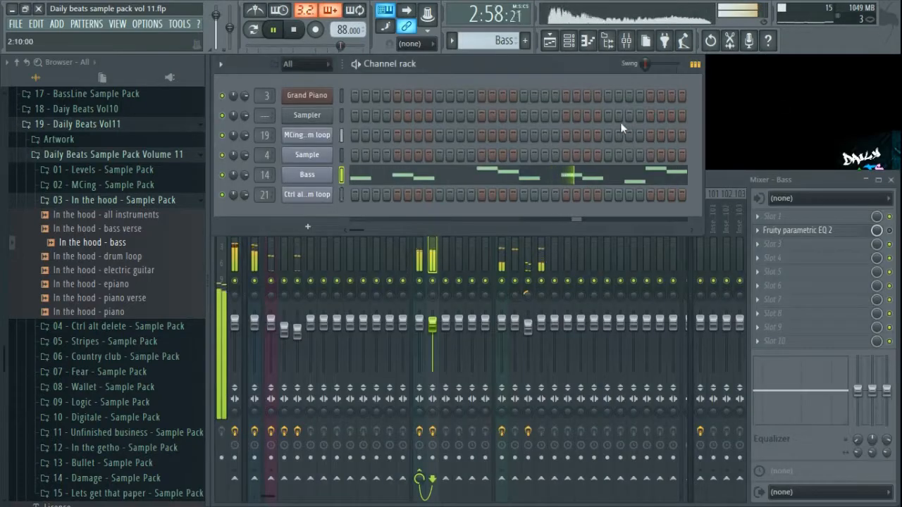
Stop the Chorus playback, unmute the Grand Piano track in the Playlist, select the Grand Piano pattern, and close the Playlist
{"action": "left_click", "coordinate": [774, 181]}
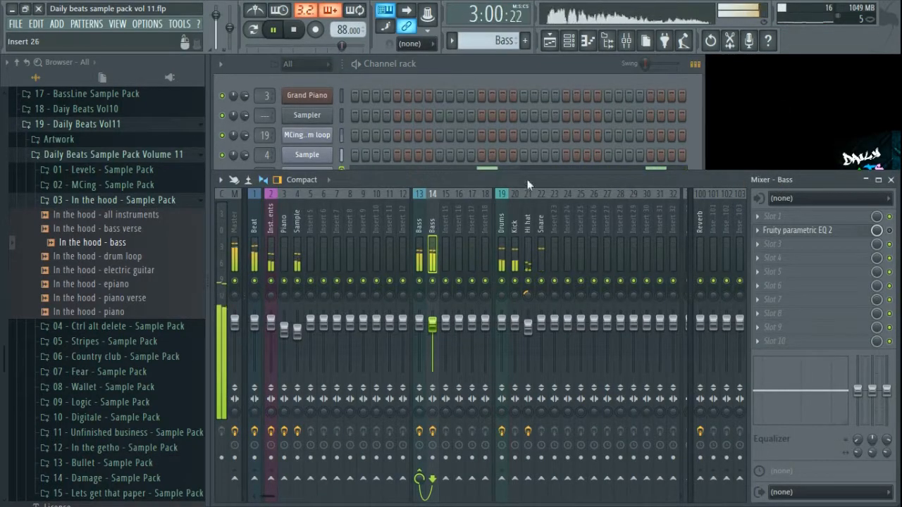
{"action": "left_click", "coordinate": [549, 41]}
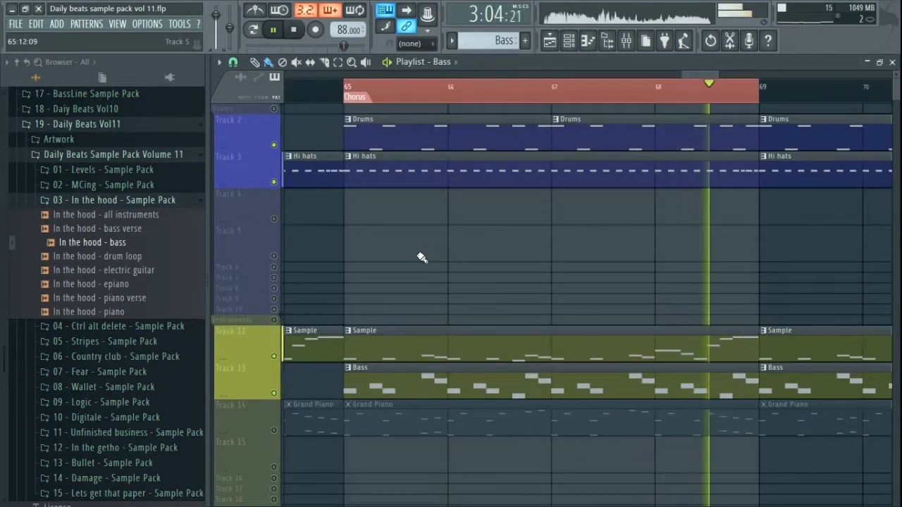
{"action": "key", "text": "space"}
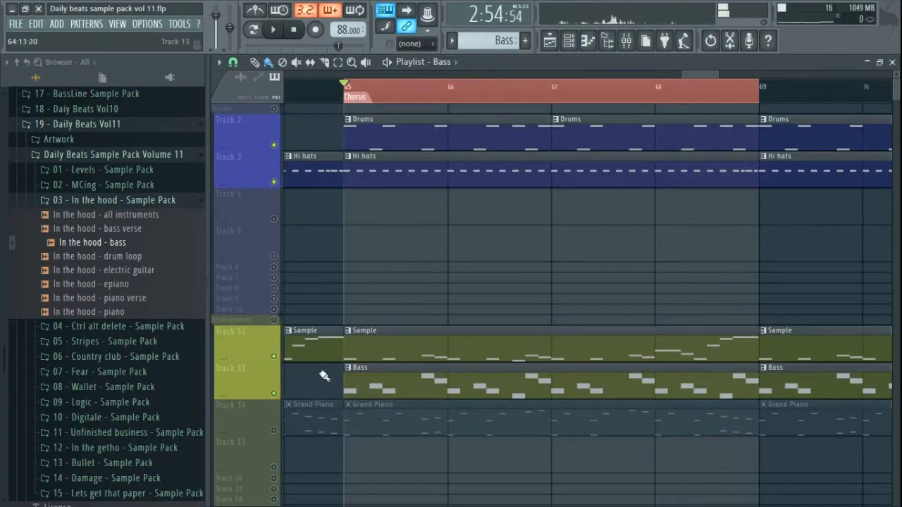
{"action": "left_click", "coordinate": [273, 430]}
{"action": "left_click", "coordinate": [471, 420]}
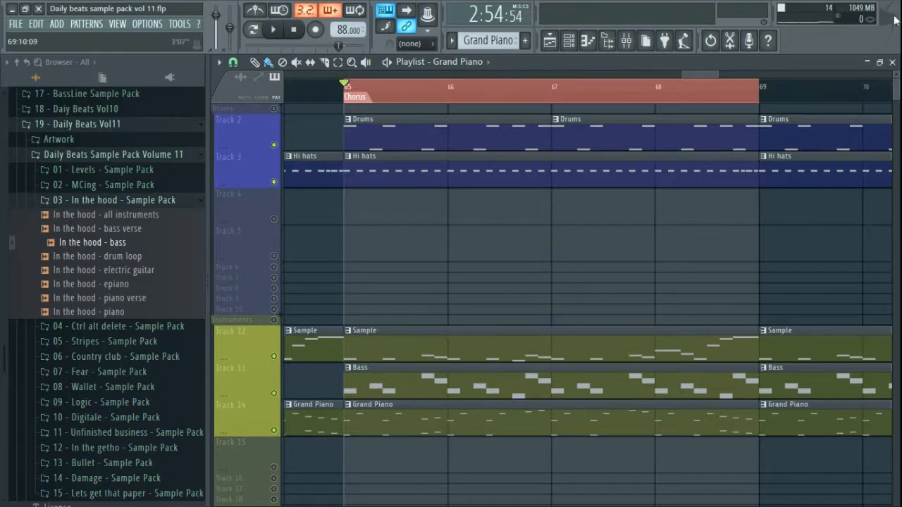
{"action": "left_click", "coordinate": [892, 62]}
Open the Grand Piano channel's DirectWave instrument from the Channel rack, view its program, and close it
{"action": "left_click", "coordinate": [430, 70]}
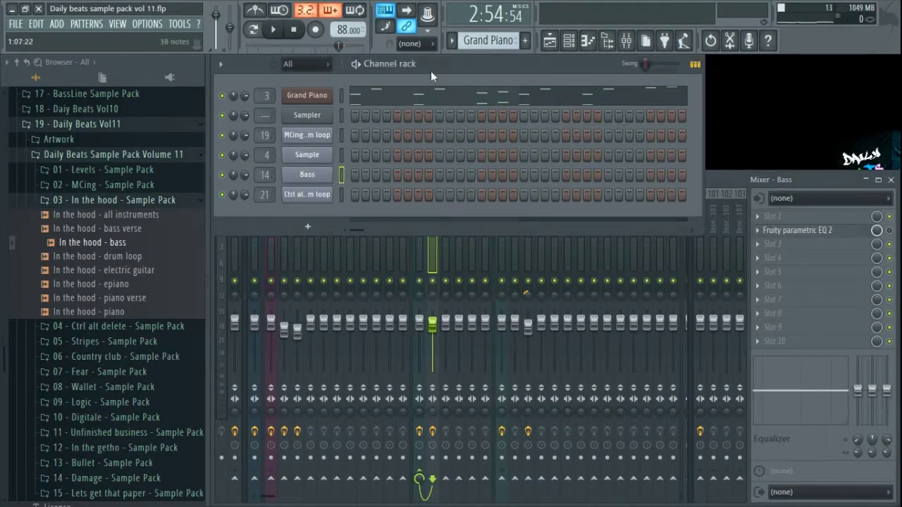
{"action": "left_click", "coordinate": [308, 99]}
{"action": "left_click_drag", "start_coordinate": [465, 104], "coordinate": [428, 75]}
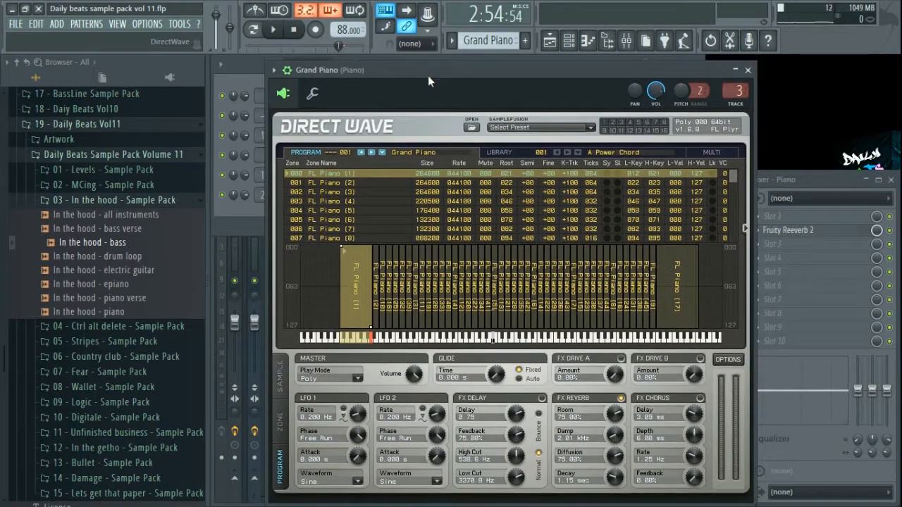
{"action": "left_click", "coordinate": [748, 70]}
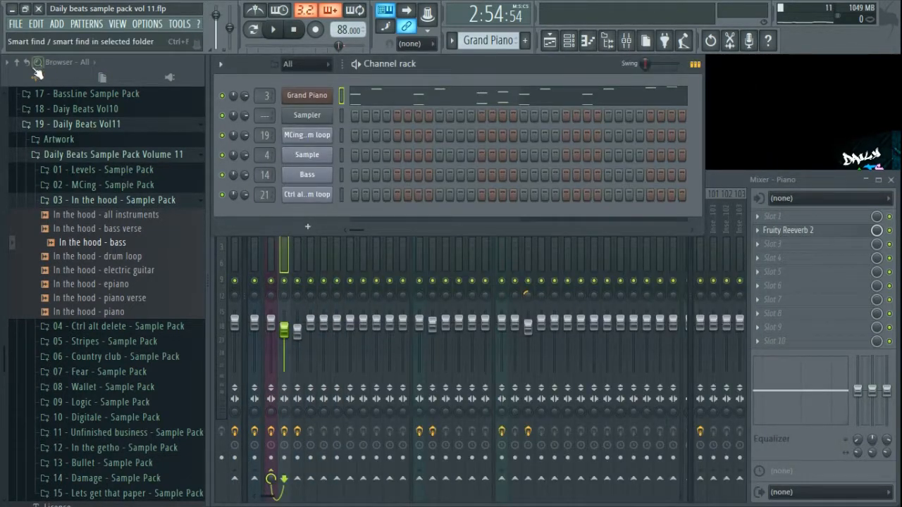
Locate the Grand Piano preset in the browser under Packs, Instruments, Keyboard, and collapse the Packs folders again
{"action": "left_click", "coordinate": [16, 62]}
{"action": "left_click", "coordinate": [49, 381]}
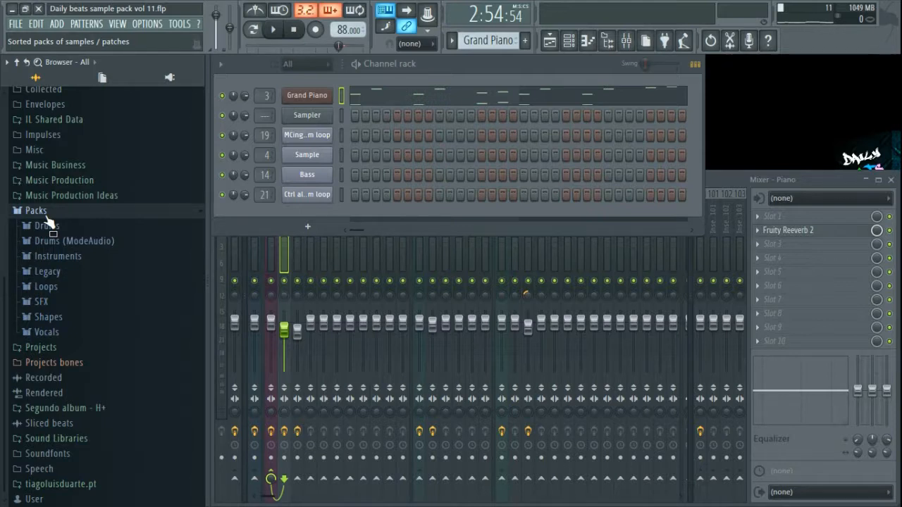
{"action": "left_click", "coordinate": [68, 258]}
{"action": "left_click", "coordinate": [68, 304]}
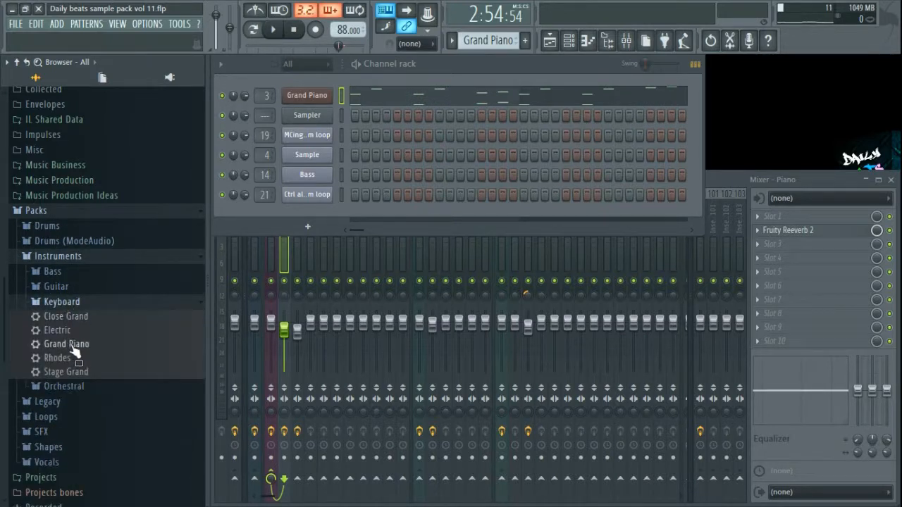
{"action": "left_click", "coordinate": [70, 258]}
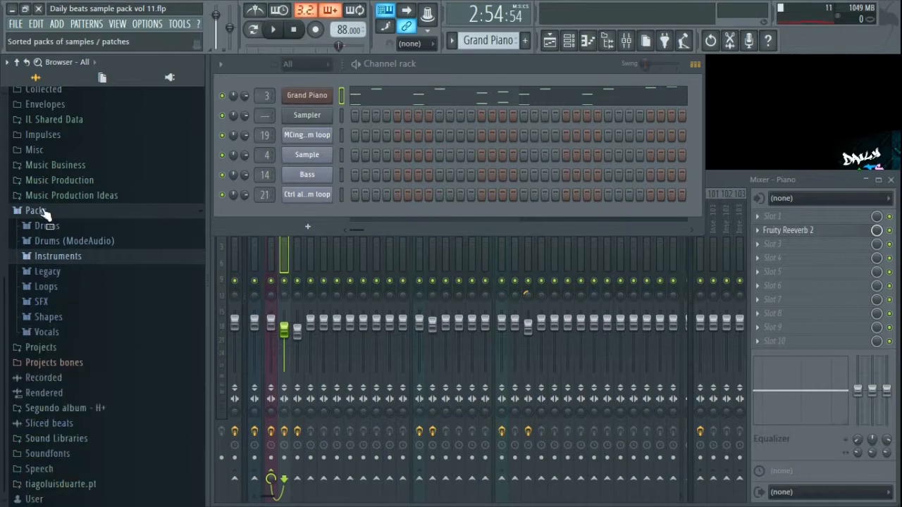
{"action": "left_click", "coordinate": [37, 210]}
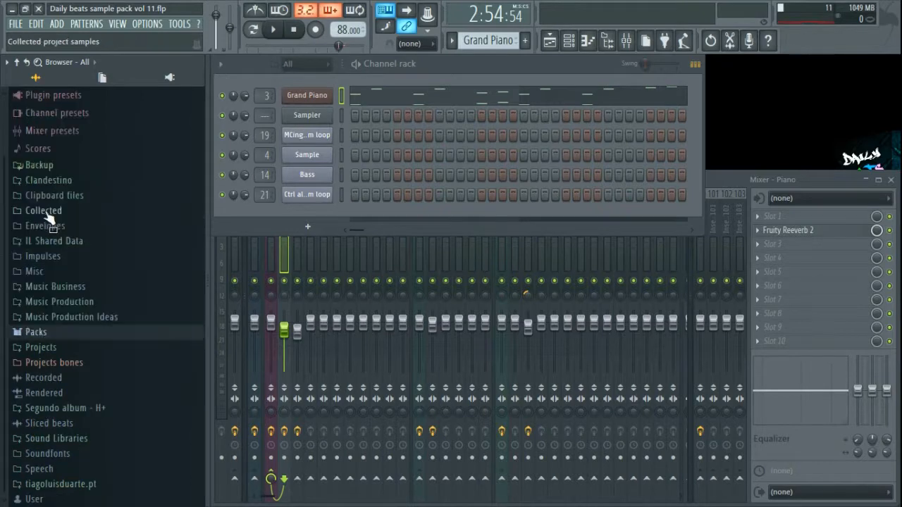
Expand the 19 - Daily Beats Vol11 folder and its Daily Beats Sample Pack Volume 11 subfolder in the browser
{"action": "left_click", "coordinate": [105, 484]}
{"action": "left_click", "coordinate": [113, 376]}
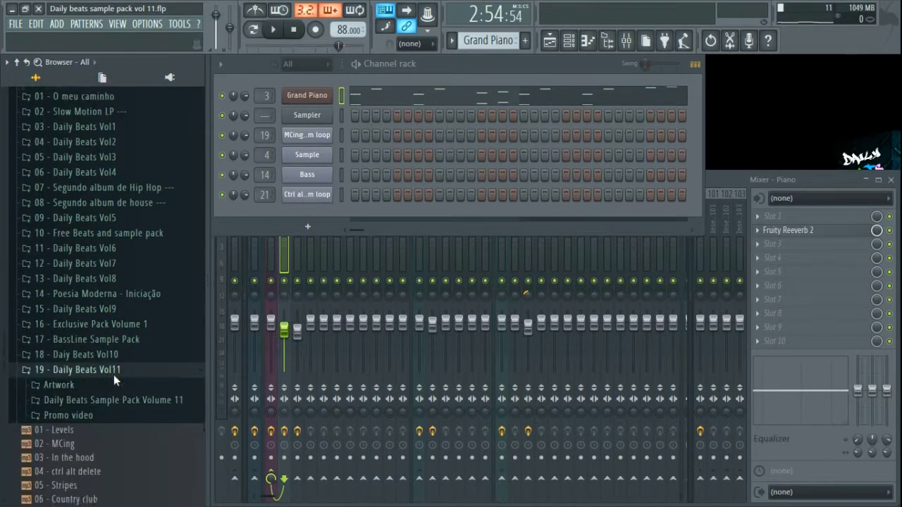
{"action": "left_click", "coordinate": [131, 157]}
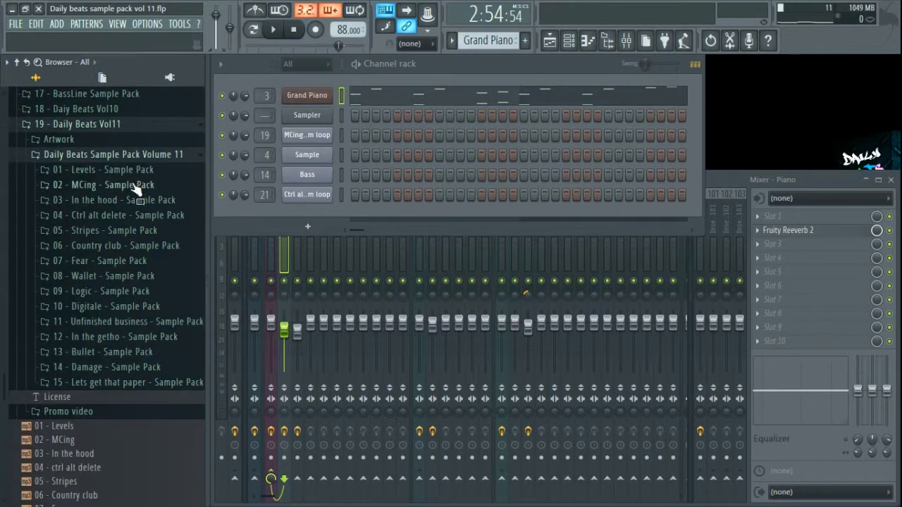
Check the Grand Piano instrument again, and inspect the room size, wet level and stereo separation of the Piano insert's Fruity Reeverb 2
{"action": "left_click", "coordinate": [316, 99]}
{"action": "left_click", "coordinate": [746, 69]}
{"action": "left_click", "coordinate": [739, 180]}
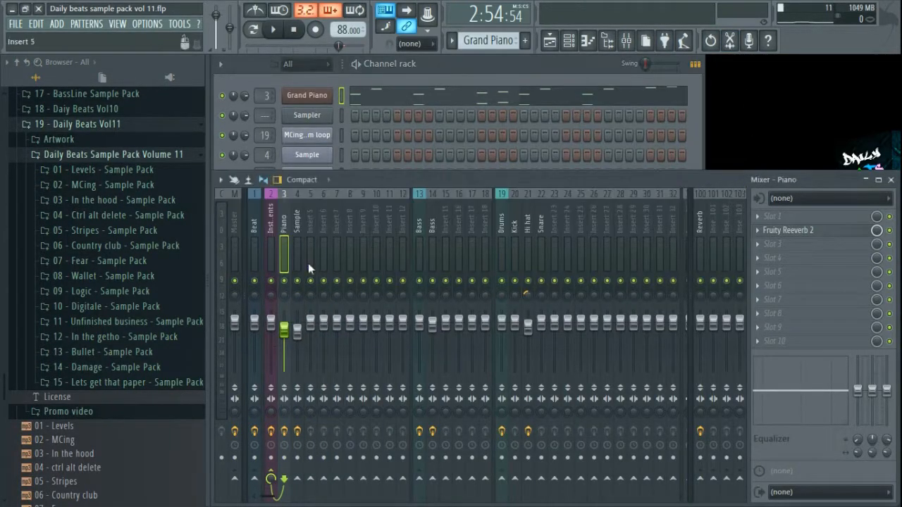
{"action": "left_click", "coordinate": [801, 233]}
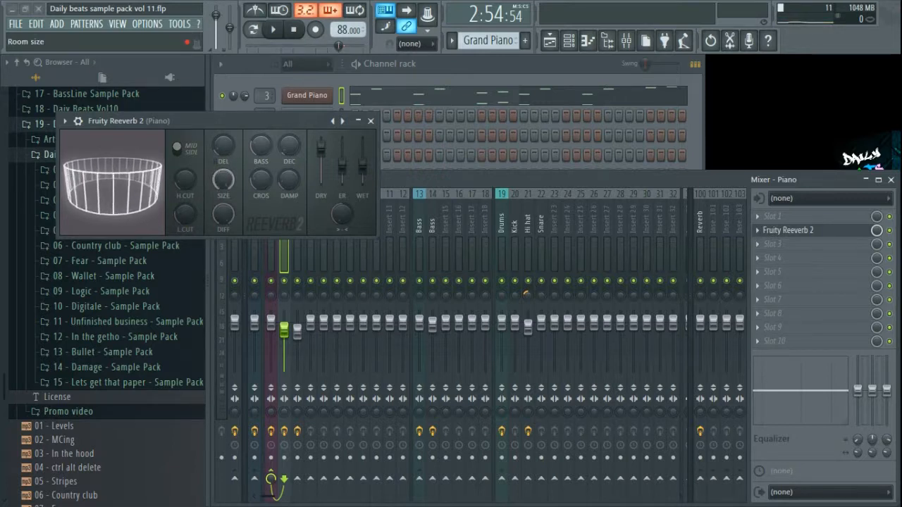
{"action": "left_click", "coordinate": [363, 168]}
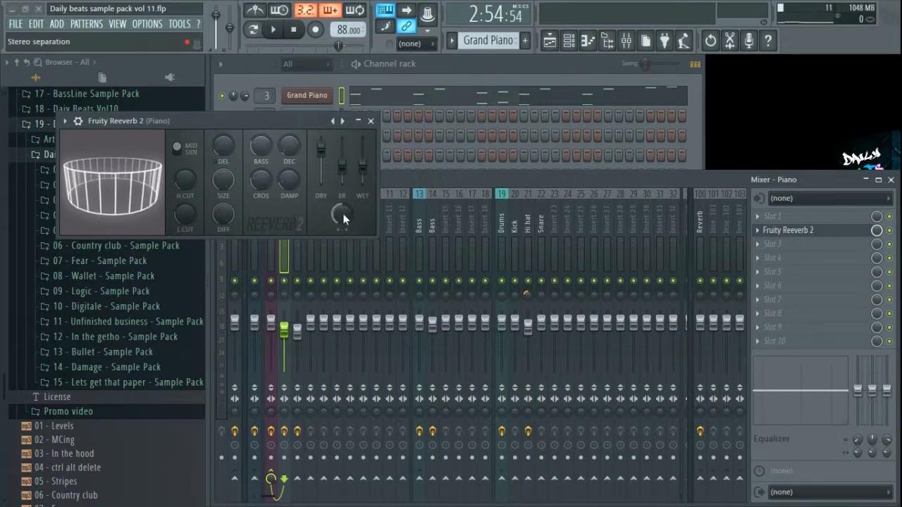
{"action": "left_click", "coordinate": [370, 120]}
Switch to pattern mode, open the Grand Piano notes in the Piano roll, and play the pattern with all notes in view
{"action": "left_click", "coordinate": [463, 62]}
{"action": "left_click", "coordinate": [254, 30]}
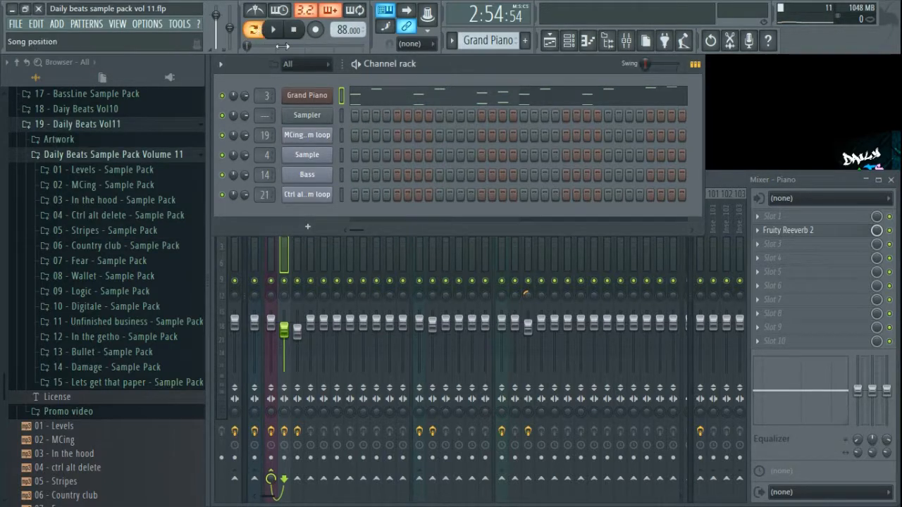
{"action": "left_click", "coordinate": [400, 100]}
{"action": "scroll", "coordinate": [422, 95], "scroll_direction": "down", "scroll_amount": 3}
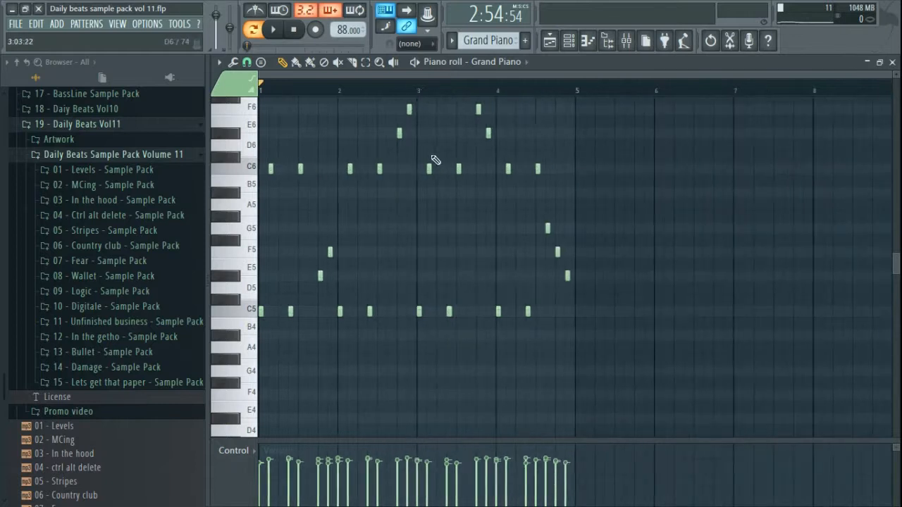
{"action": "scroll", "coordinate": [429, 185], "scroll_direction": "up", "scroll_amount": 2}
{"action": "key", "text": "space"}
{"action": "scroll", "coordinate": [420, 187], "scroll_direction": "down", "scroll_amount": 2}
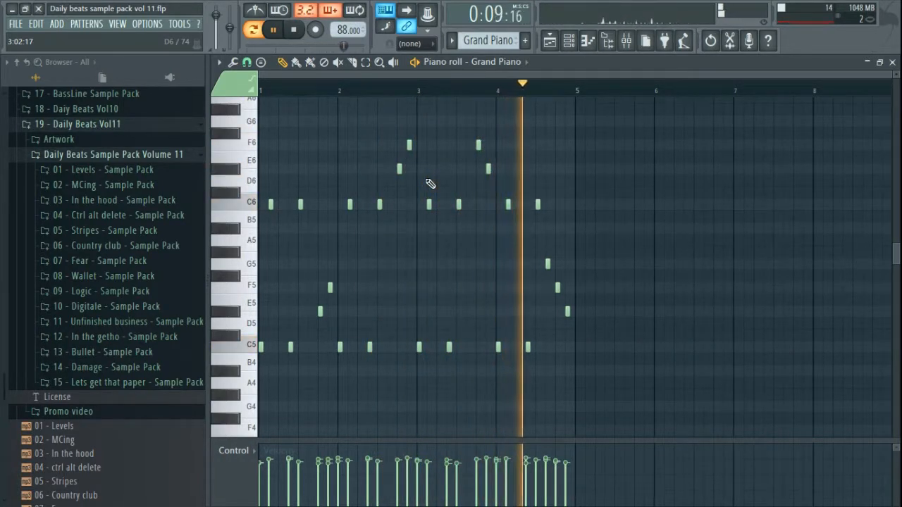
Show the Piano insert in the Mixer during playback, close the Mixer, and stop the pattern
{"action": "left_click", "coordinate": [626, 43]}
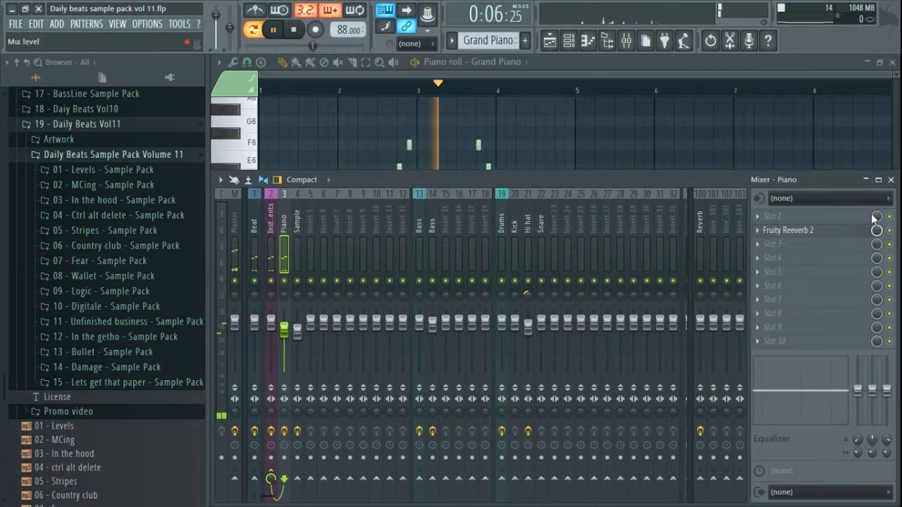
{"action": "left_click", "coordinate": [891, 180]}
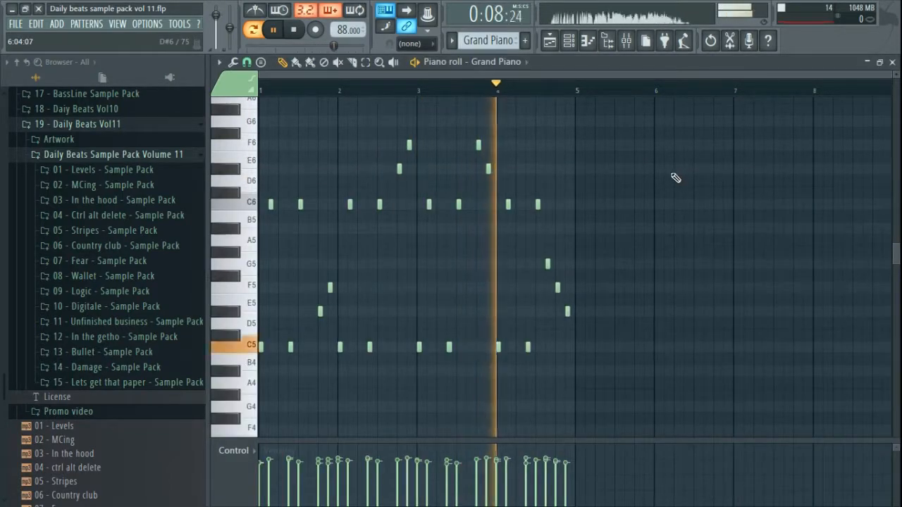
{"action": "key", "text": "space"}
Reopen the Piano insert's Fruity Reeverb 2 from the Mixer, examine its settings, close it, and return to the Piano roll
{"action": "left_click", "coordinate": [625, 40]}
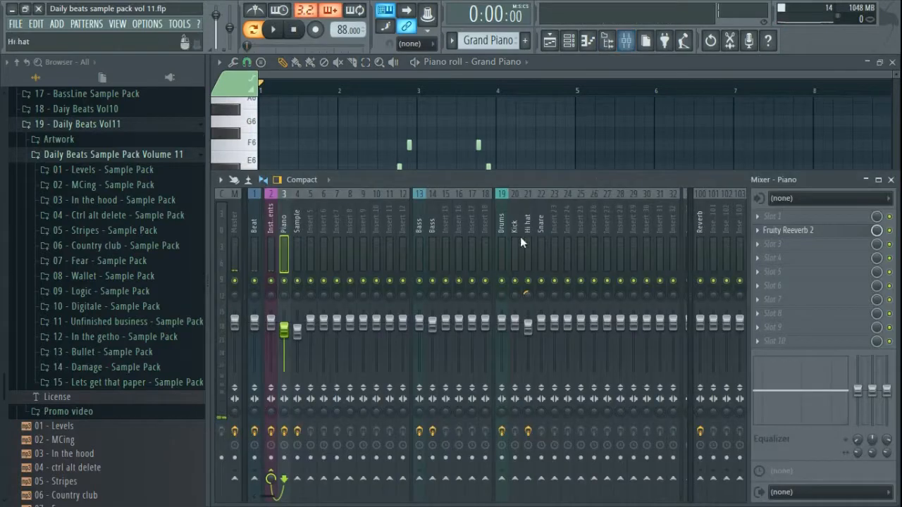
{"action": "left_click", "coordinate": [797, 232]}
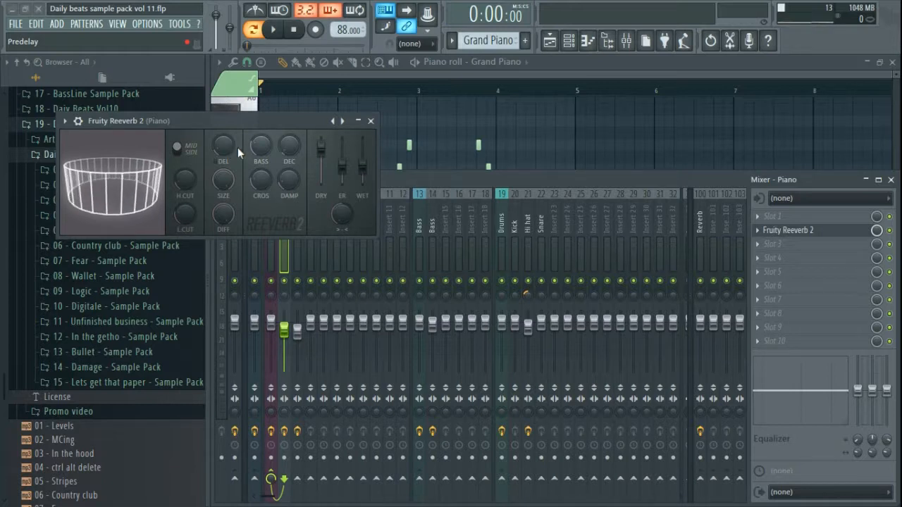
{"action": "left_click", "coordinate": [370, 120]}
{"action": "left_click", "coordinate": [365, 90]}
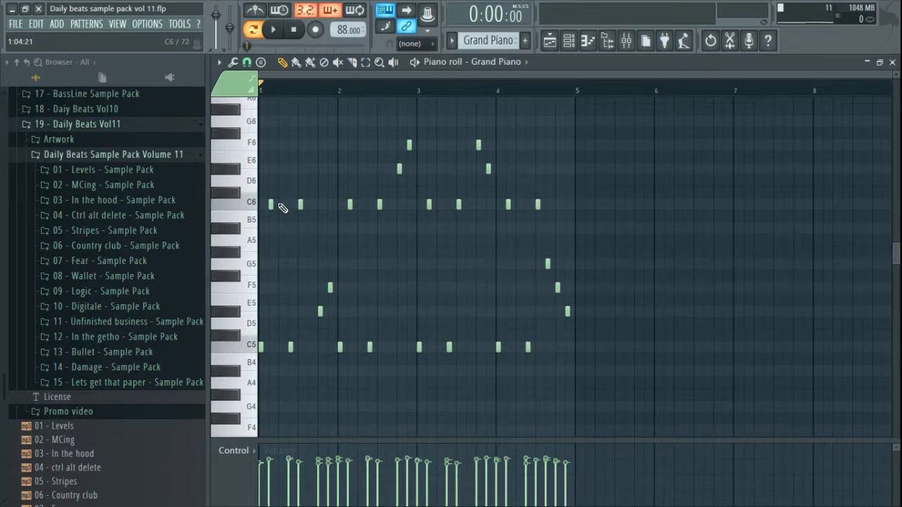
Briefly play the Grand Piano pattern again, stop it, leave the Piano roll, and open the Playlist
{"action": "key", "text": "space"}
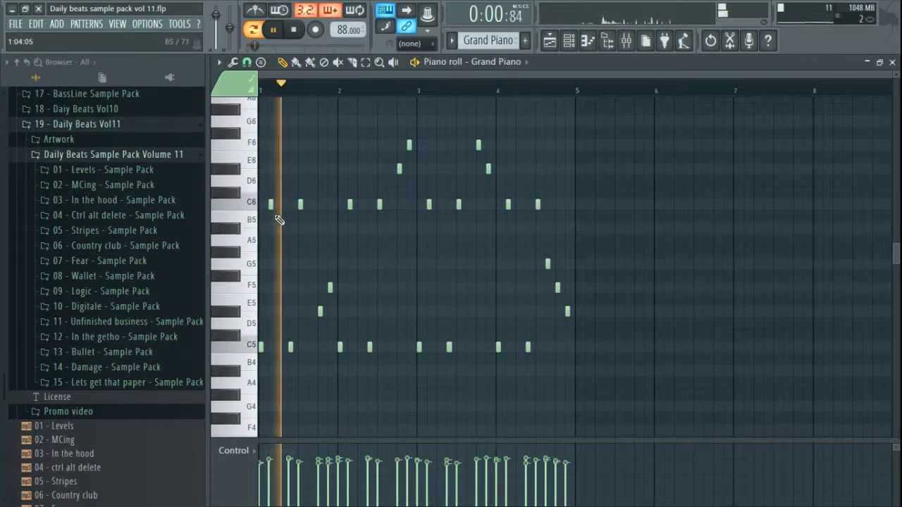
{"action": "key", "text": "space"}
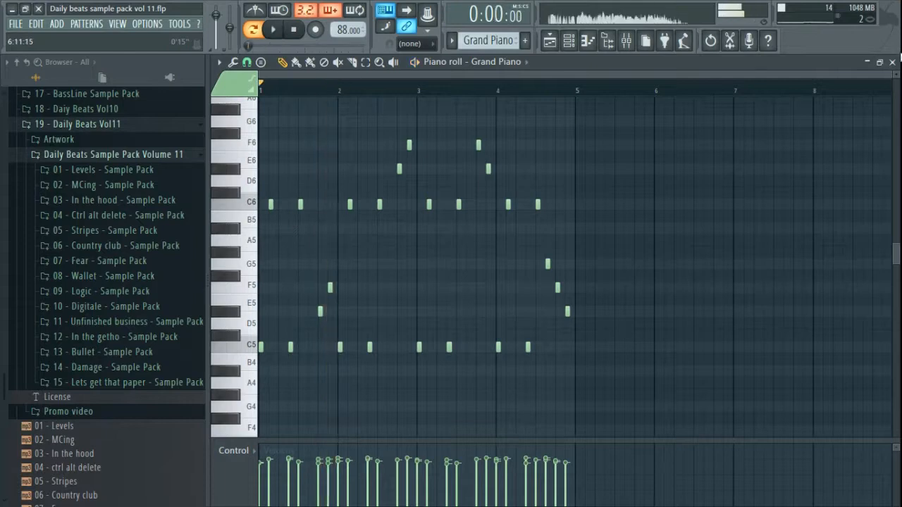
{"action": "key", "text": "F9"}
{"action": "left_click", "coordinate": [472, 71]}
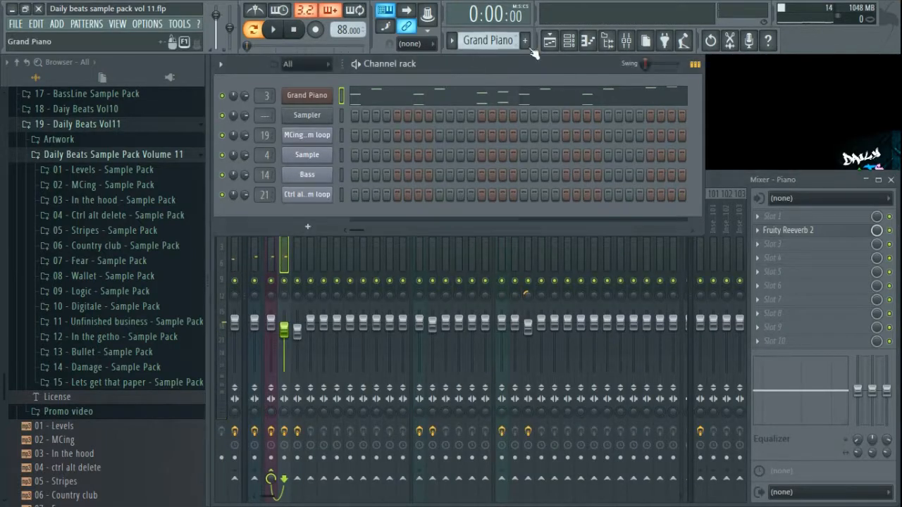
{"action": "key", "text": "F5"}
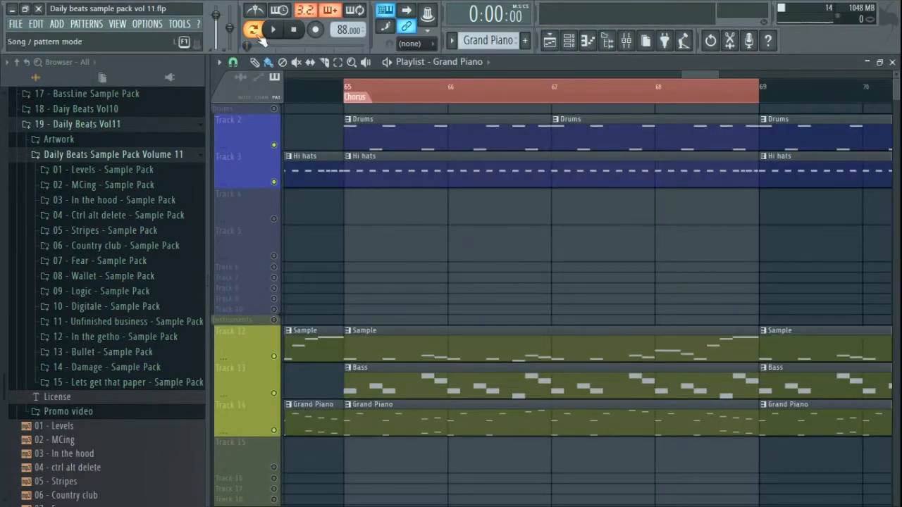
Switch to song mode, play the selected Chorus from bar 65 to 69 in the Playlist, and stop playback
{"action": "left_click", "coordinate": [255, 31]}
{"action": "key", "text": "space"}
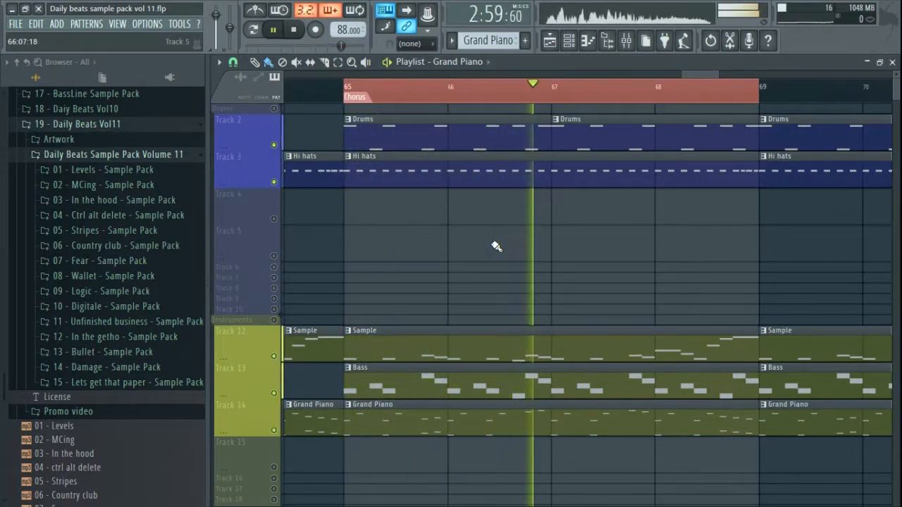
{"action": "left_click_drag", "start_coordinate": [547, 242], "coordinate": [522, 242]}
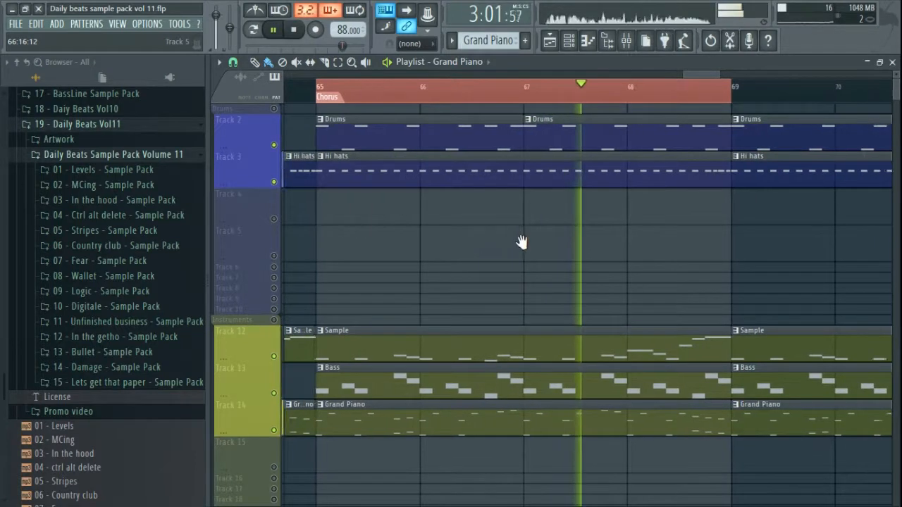
{"action": "scroll", "coordinate": [524, 246], "scroll_direction": "down", "scroll_amount": 2}
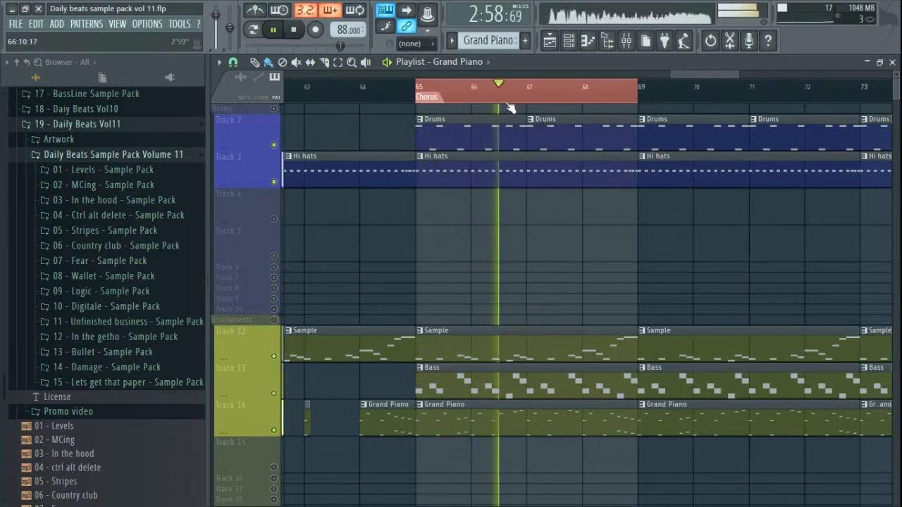
{"action": "scroll", "coordinate": [521, 120], "scroll_direction": "up", "scroll_amount": 2}
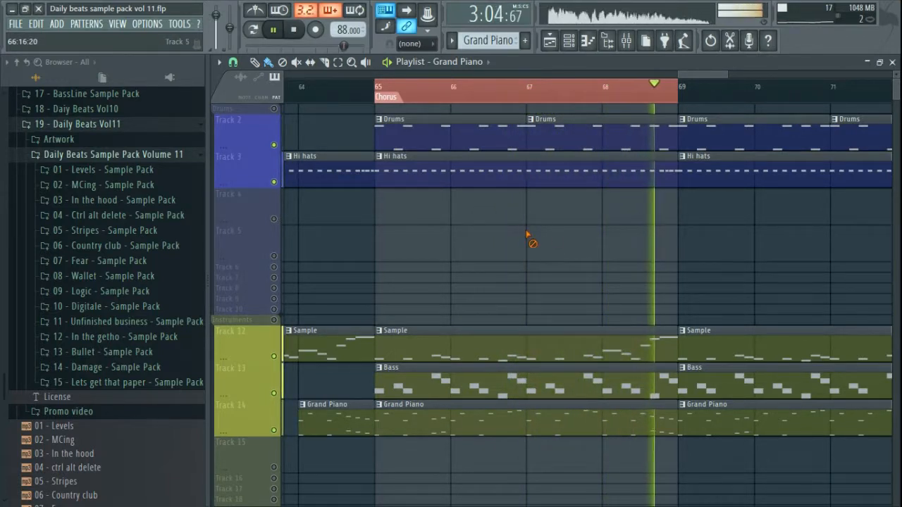
{"action": "key", "text": "space"}
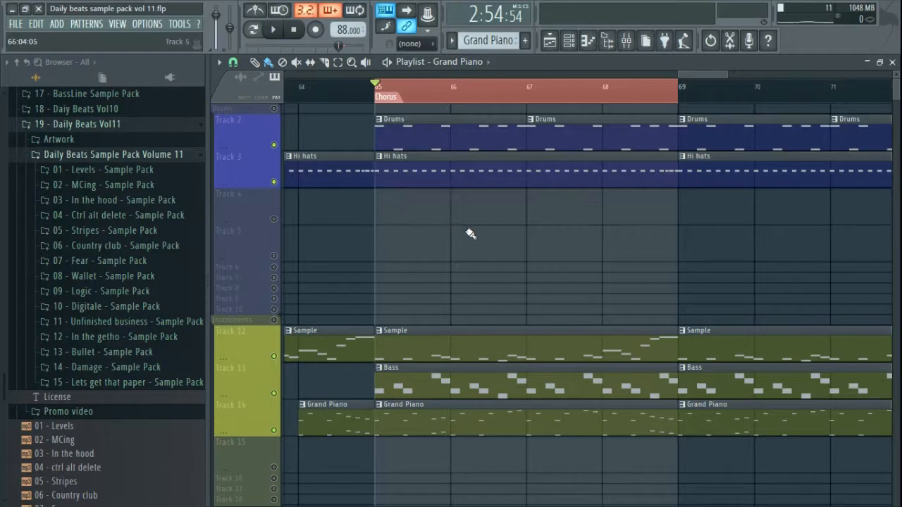
Clear the Chorus time selection and return the song position to the start, with the whole arrangement in view
{"action": "scroll", "coordinate": [495, 244], "scroll_direction": "down", "scroll_amount": 8}
{"action": "left_click", "coordinate": [791, 95]}
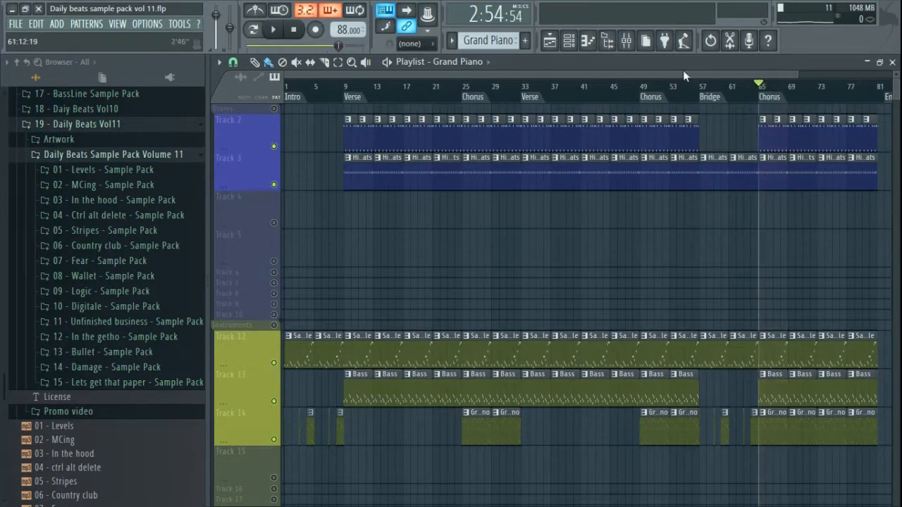
{"action": "left_click", "coordinate": [294, 30]}
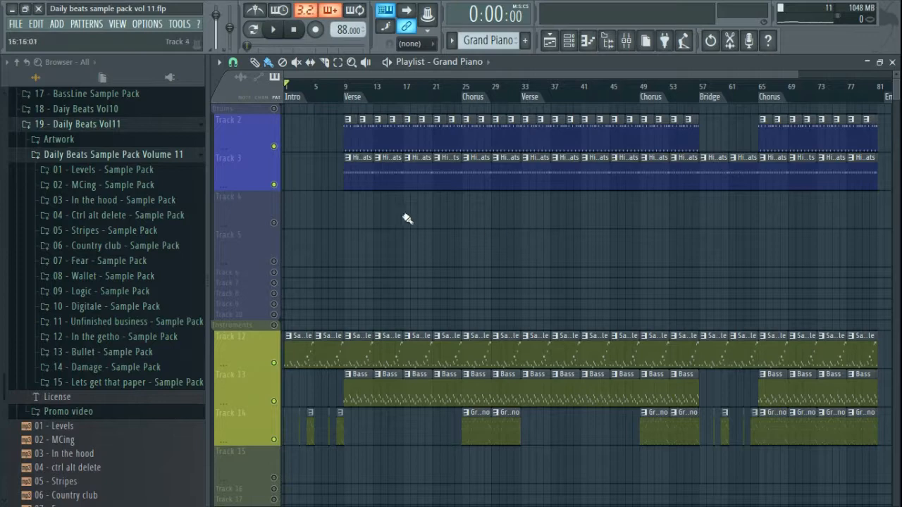
Start the song from the Intro, unmute all Playlist tracks during playback, and stop the song
{"action": "key", "text": "space"}
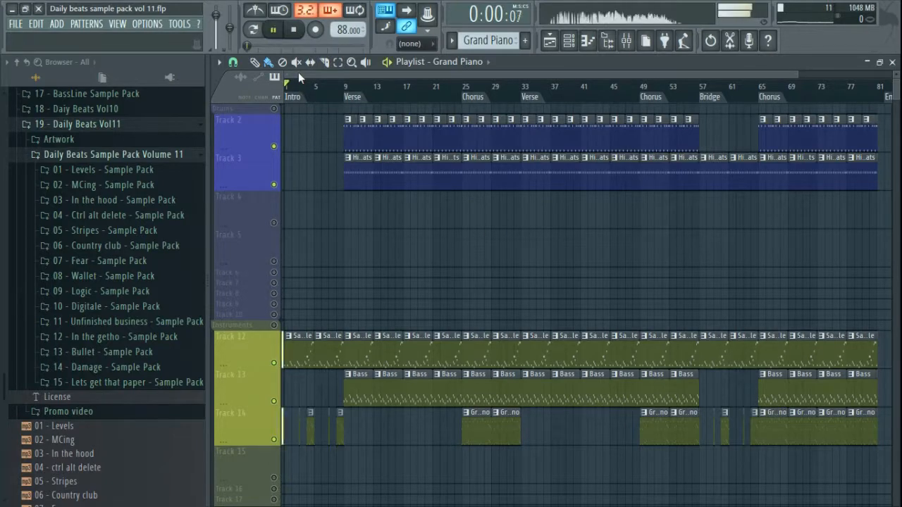
{"action": "scroll", "coordinate": [338, 218], "scroll_direction": "up", "scroll_amount": 5}
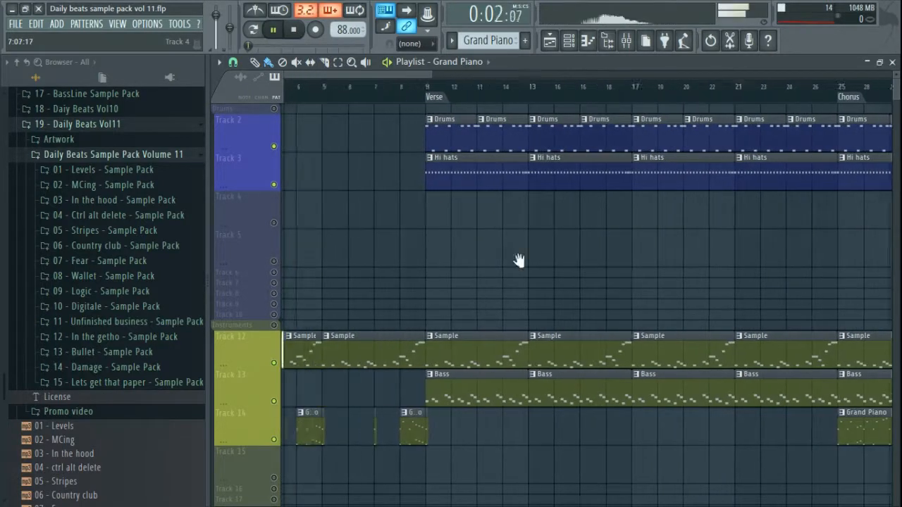
{"action": "right_click", "coordinate": [274, 146]}
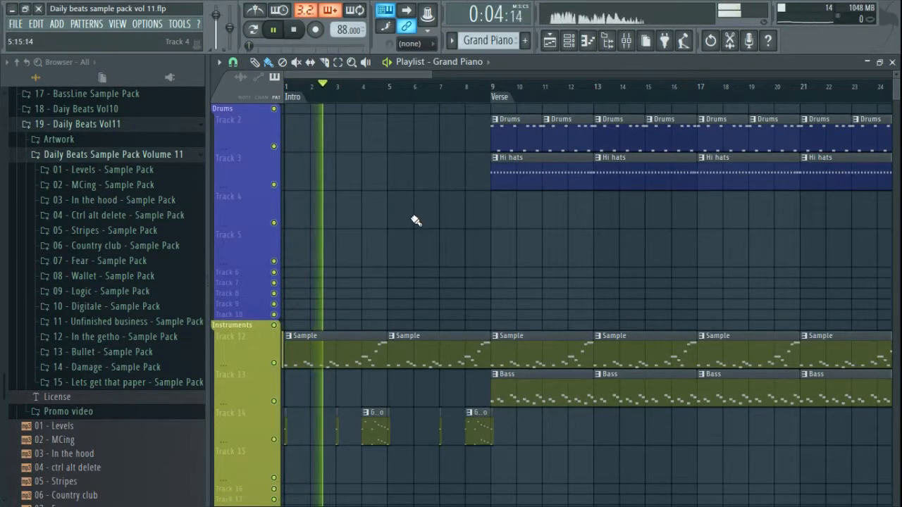
{"action": "key", "text": "space"}
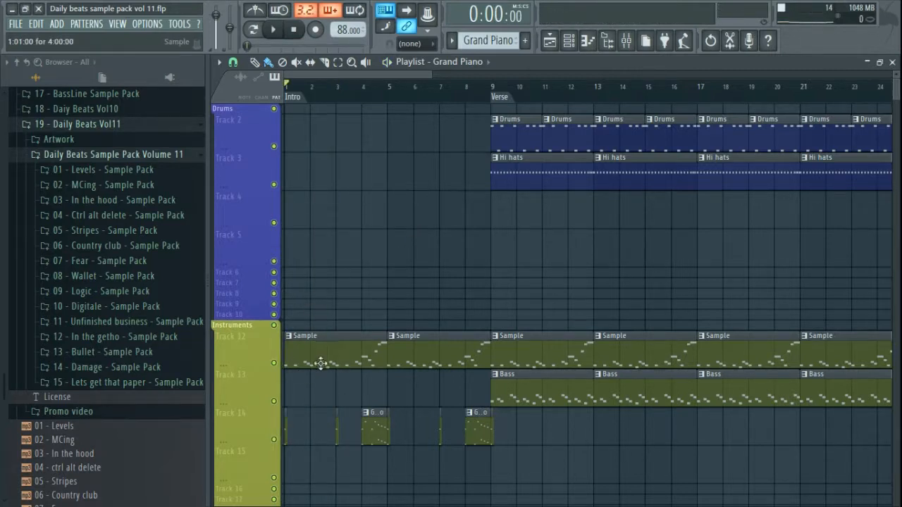
Examine the Intro's short Grand Piano clips, play the song from the start into the first Verse, and stop it
{"action": "scroll", "coordinate": [363, 366], "scroll_direction": "up", "scroll_amount": 2}
{"action": "scroll", "coordinate": [497, 368], "scroll_direction": "left", "scroll_amount": 1}
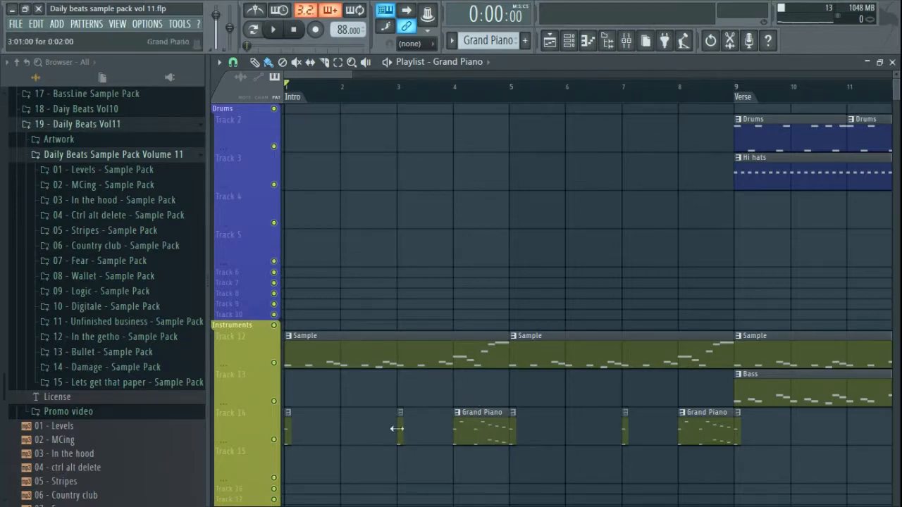
{"action": "key", "text": "space"}
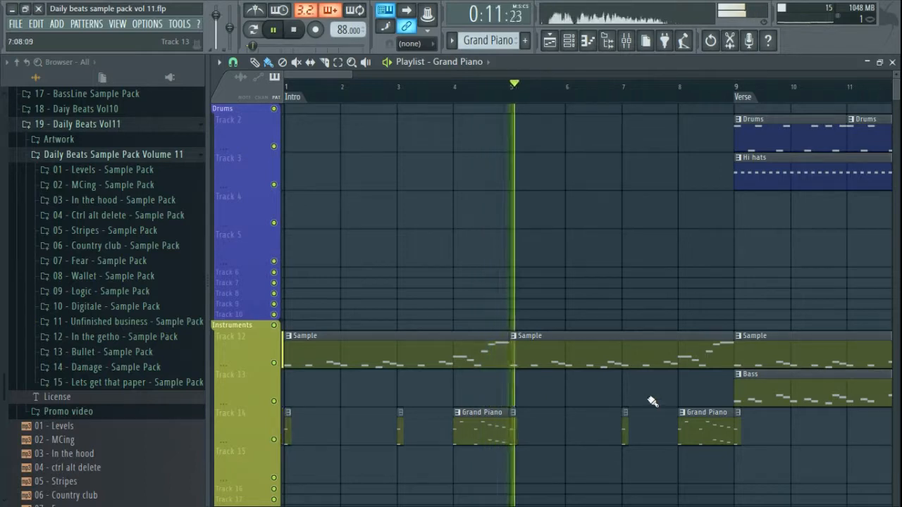
{"action": "scroll", "coordinate": [650, 402], "scroll_direction": "down", "scroll_amount": 4}
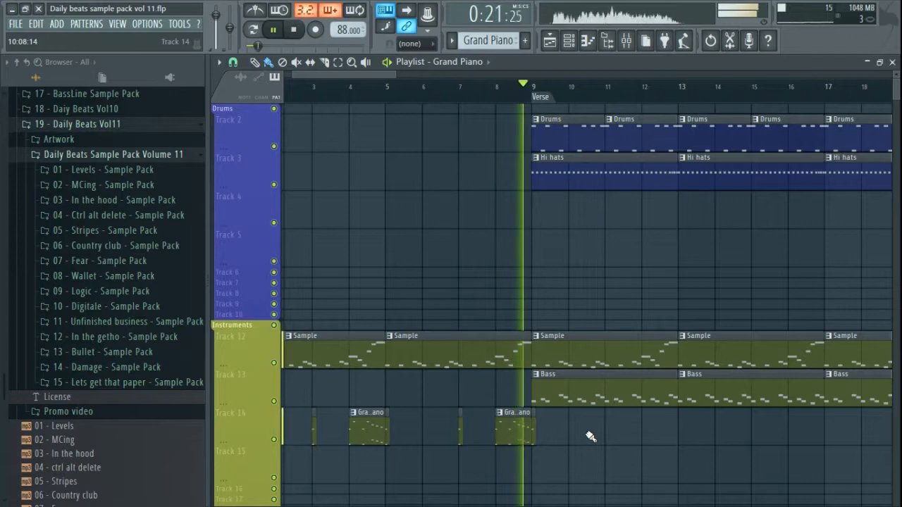
{"action": "scroll", "coordinate": [590, 436], "scroll_direction": "down", "scroll_amount": 5, "text": "ctrl"}
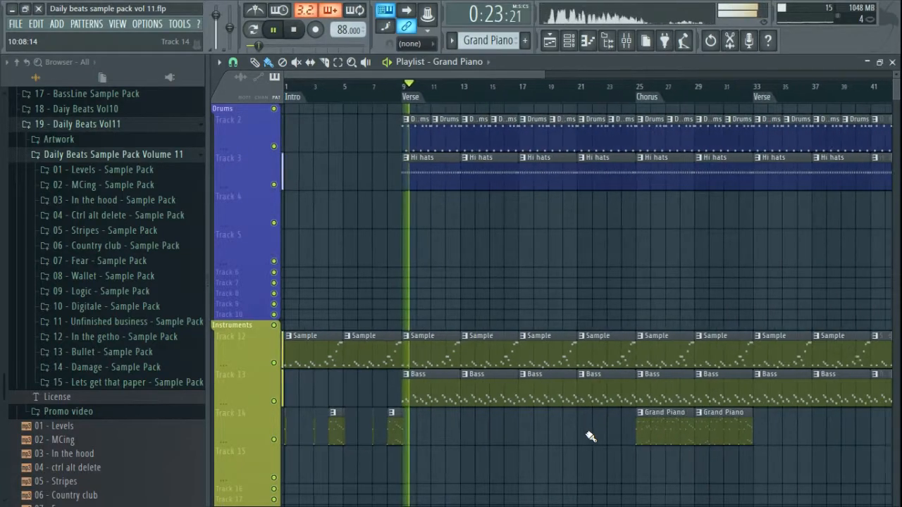
{"action": "scroll", "coordinate": [590, 437], "scroll_direction": "down", "scroll_amount": 1}
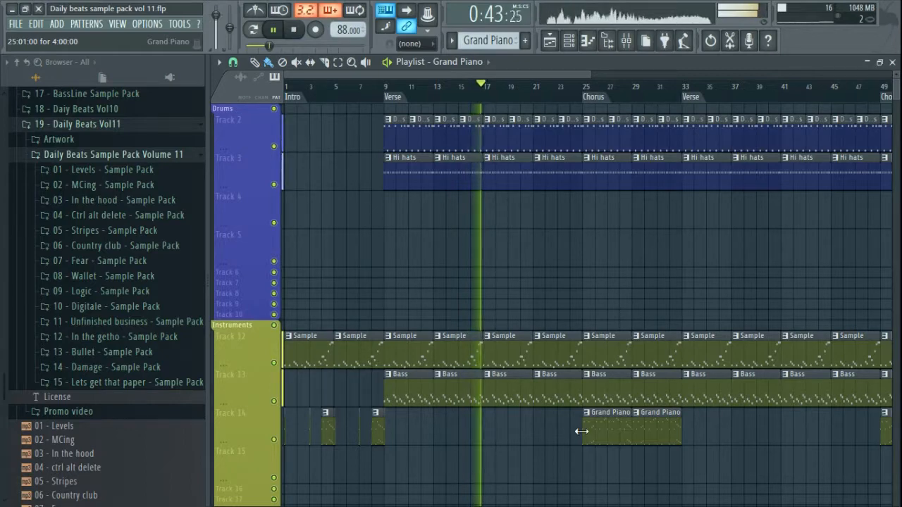
{"action": "key", "text": "space"}
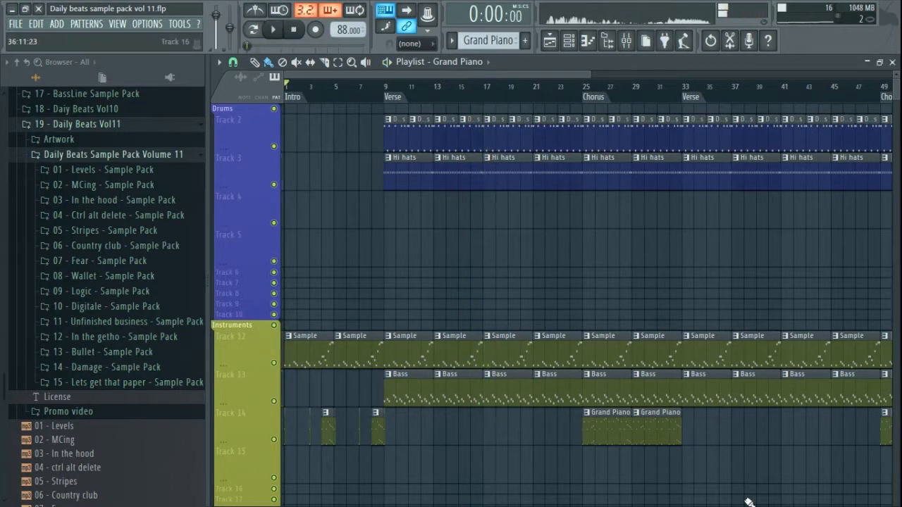
Place the song position at bar 45 and examine the Bridge clips between bars 57 and 65
{"action": "left_click_drag", "start_coordinate": [743, 286], "coordinate": [428, 285]}
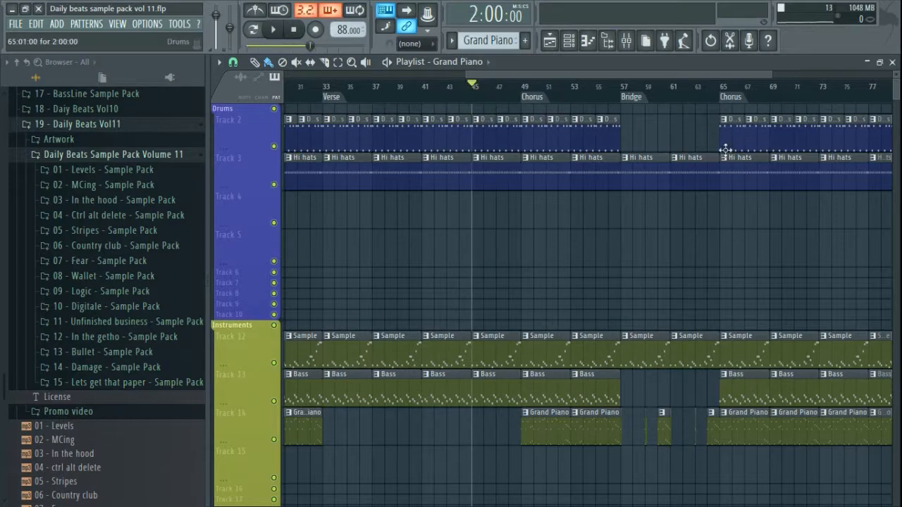
{"action": "scroll", "coordinate": [540, 263], "scroll_direction": "up", "scroll_amount": 5}
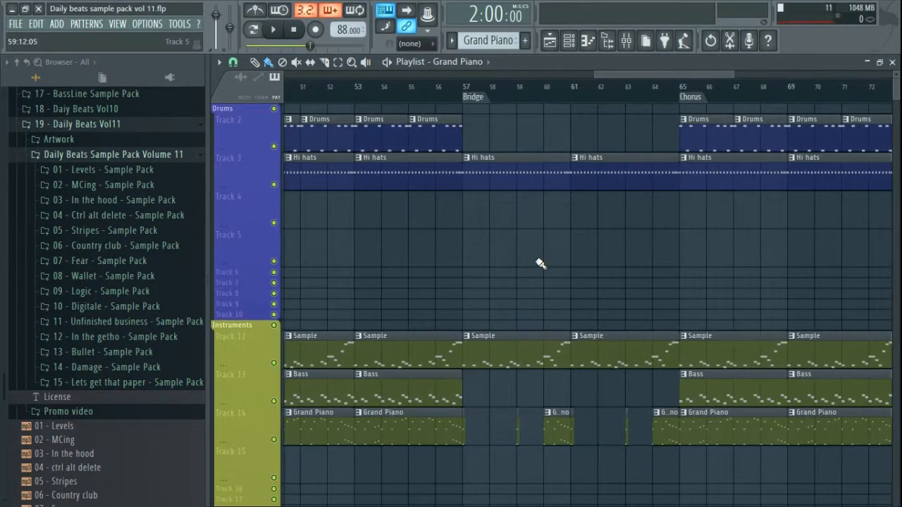
{"action": "left_click_drag", "start_coordinate": [668, 470], "coordinate": [465, 416]}
{"action": "scroll", "coordinate": [416, 285], "scroll_direction": "down", "scroll_amount": 5}
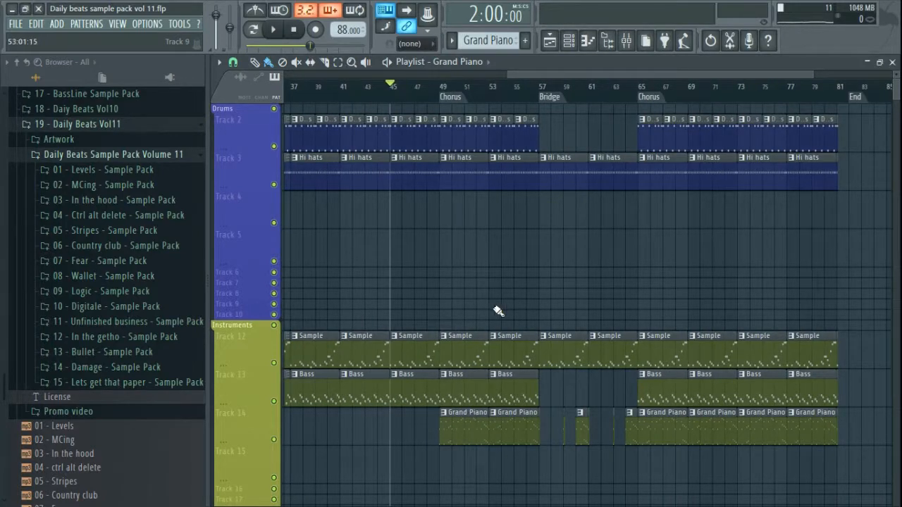
Examine the clip endings around bar 81 and the final Chorus leading up to the End marker
{"action": "scroll", "coordinate": [810, 371], "scroll_direction": "up", "scroll_amount": 8}
{"action": "left_click_drag", "start_coordinate": [866, 382], "coordinate": [486, 401]}
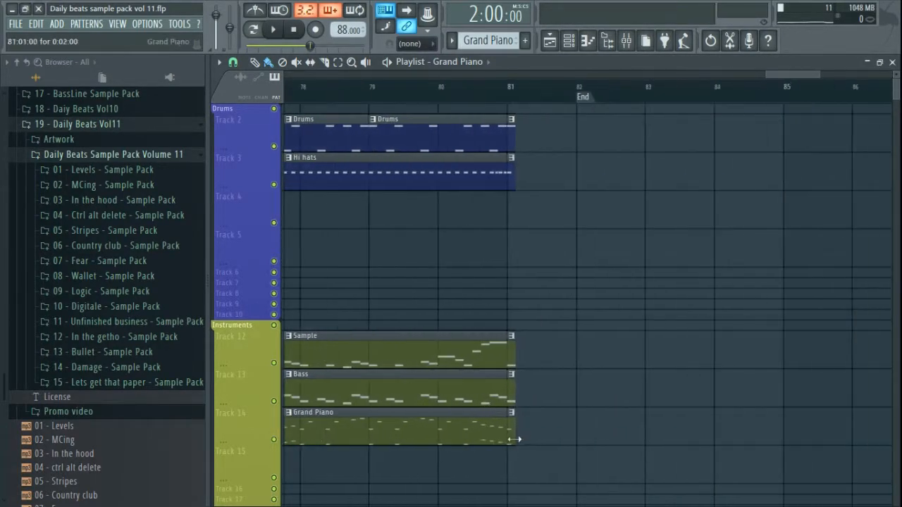
{"action": "scroll", "coordinate": [514, 440], "scroll_direction": "up", "scroll_amount": 3}
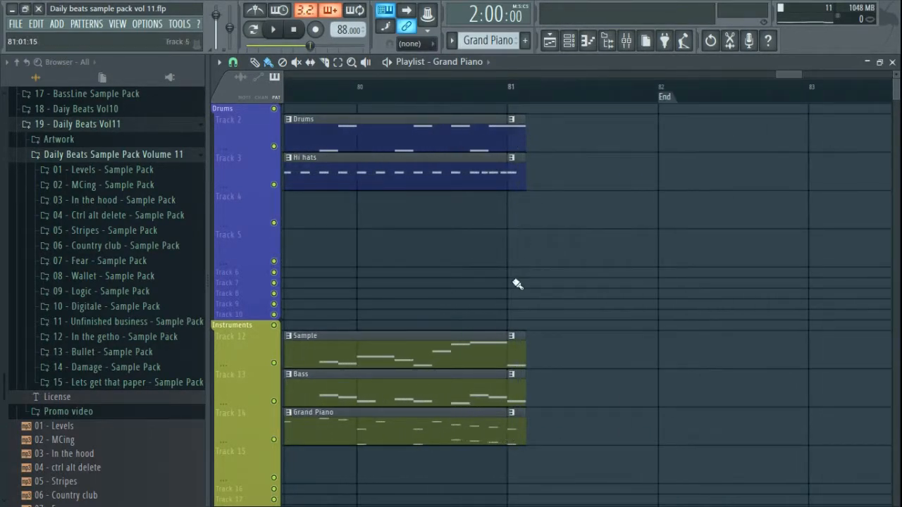
{"action": "scroll", "coordinate": [511, 338], "scroll_direction": "down", "scroll_amount": 6}
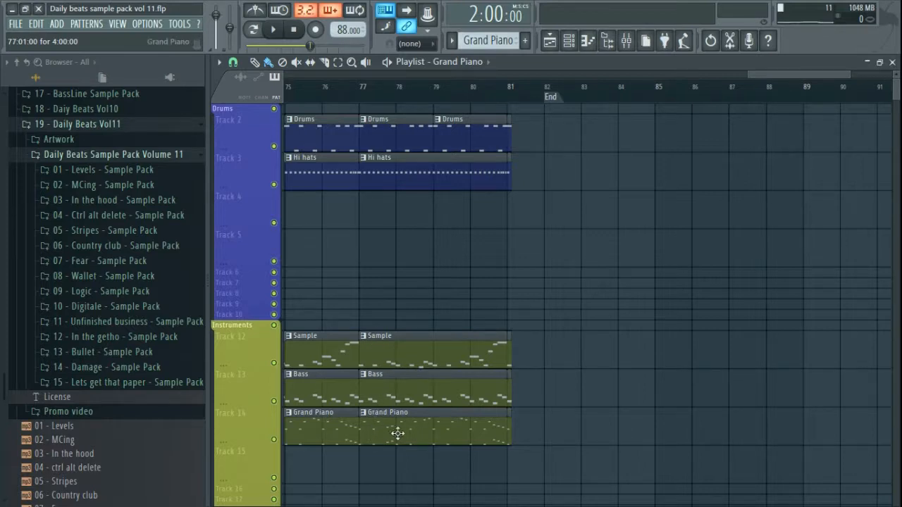
{"action": "scroll", "coordinate": [352, 403], "scroll_direction": "up", "scroll_amount": 8}
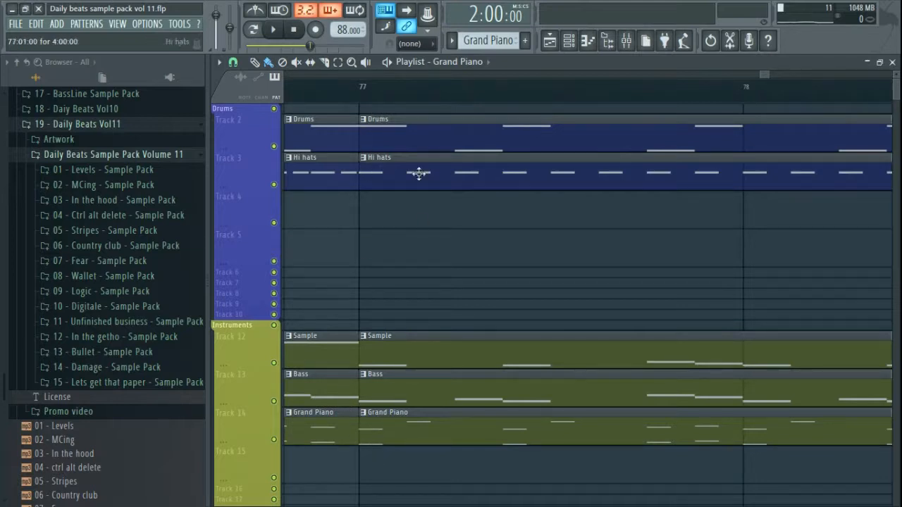
{"action": "scroll", "coordinate": [487, 214], "scroll_direction": "down", "scroll_amount": 3}
{"action": "scroll", "coordinate": [592, 241], "scroll_direction": "right", "scroll_amount": 5}
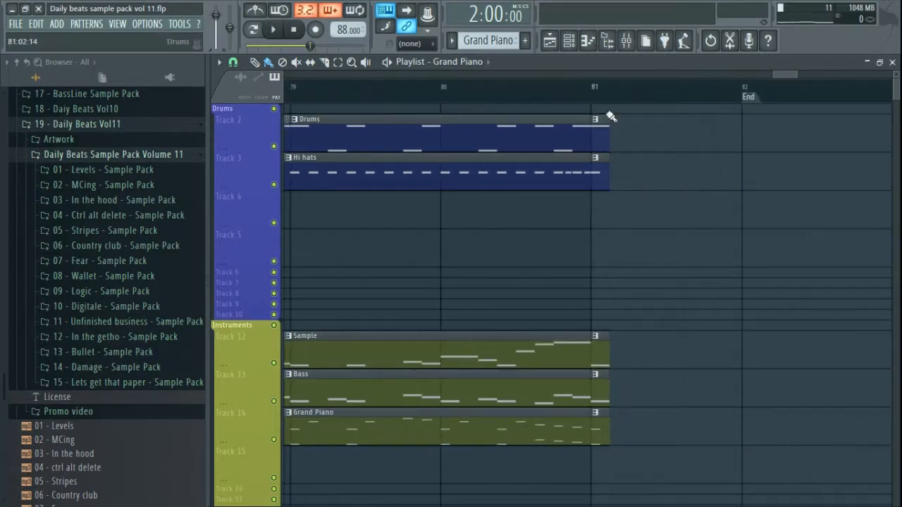
{"action": "scroll", "coordinate": [597, 346], "scroll_direction": "down", "scroll_amount": 4}
{"action": "scroll", "coordinate": [415, 258], "scroll_direction": "down", "scroll_amount": 1}
{"action": "scroll", "coordinate": [415, 258], "scroll_direction": "up", "scroll_amount": 1}
{"action": "scroll", "coordinate": [688, 312], "scroll_direction": "left", "scroll_amount": 5}
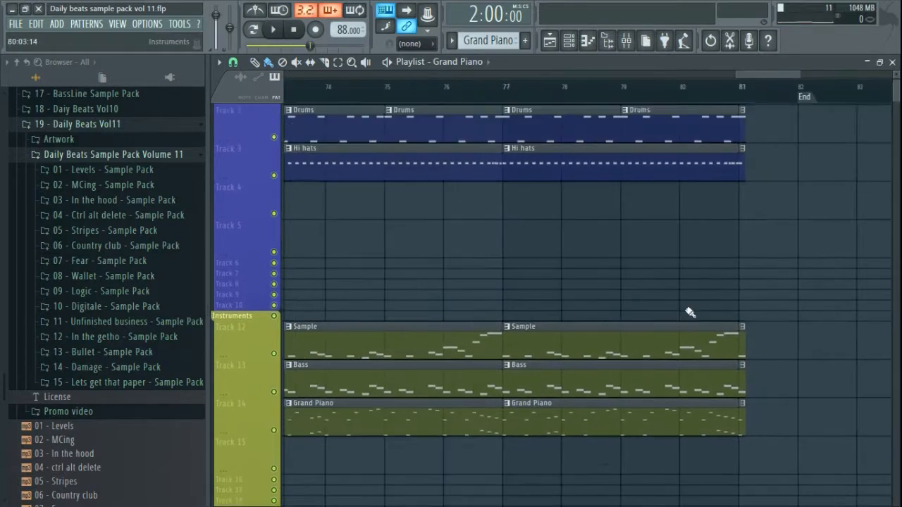
{"action": "scroll", "coordinate": [393, 262], "scroll_direction": "down", "scroll_amount": 6}
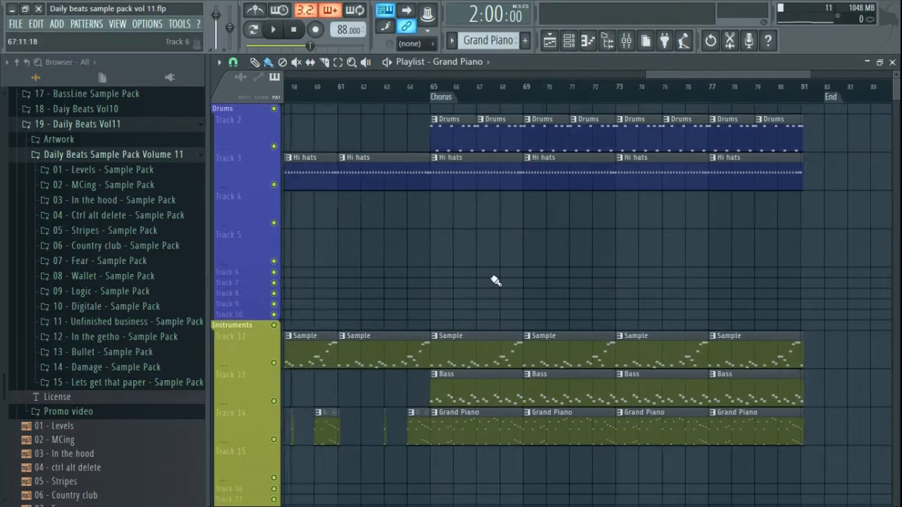
{"action": "scroll", "coordinate": [357, 261], "scroll_direction": "down", "scroll_amount": 2}
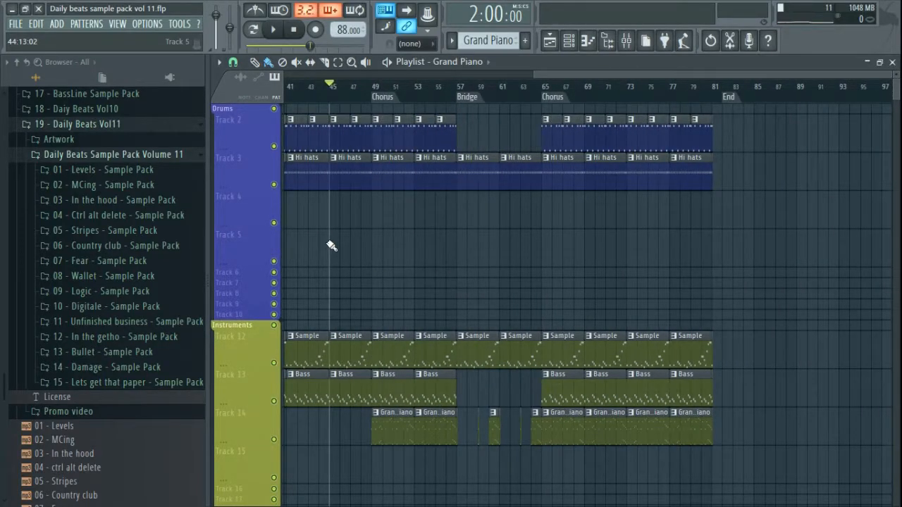
Play the song from bar 45 through the Bridge into the final Chorus, stop it, and show the whole arrangement
{"action": "key", "text": "space"}
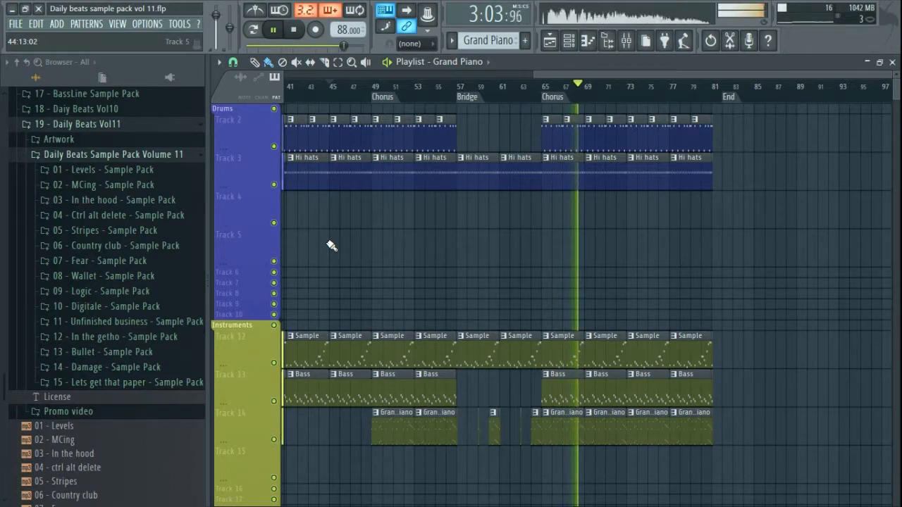
{"action": "key", "text": "space"}
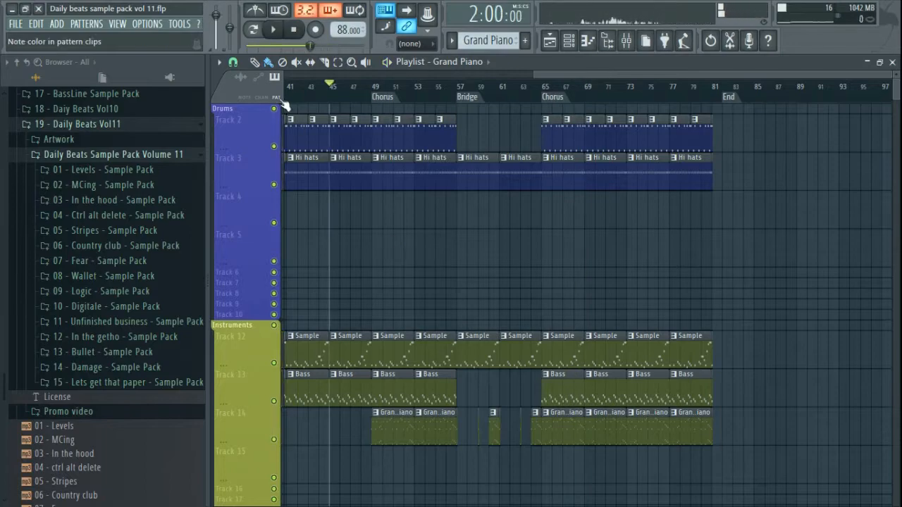
{"action": "scroll", "coordinate": [445, 245], "scroll_direction": "down", "scroll_amount": 2}
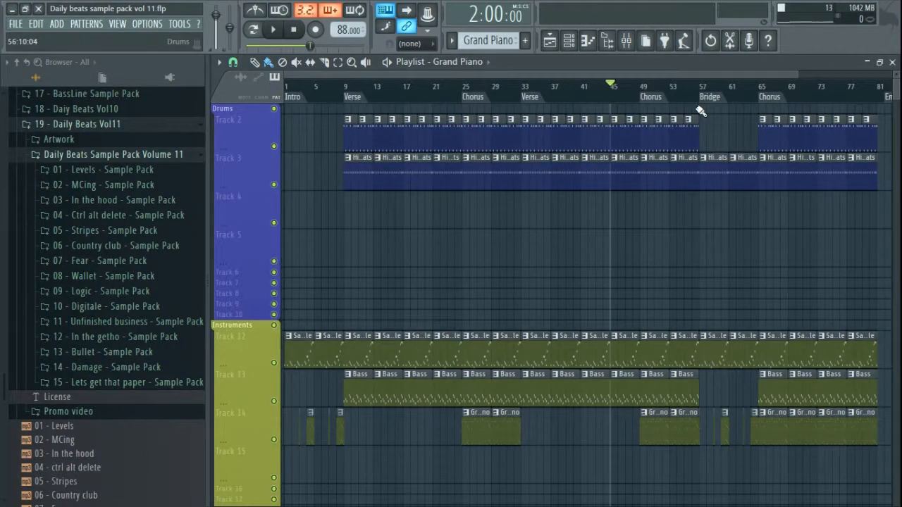